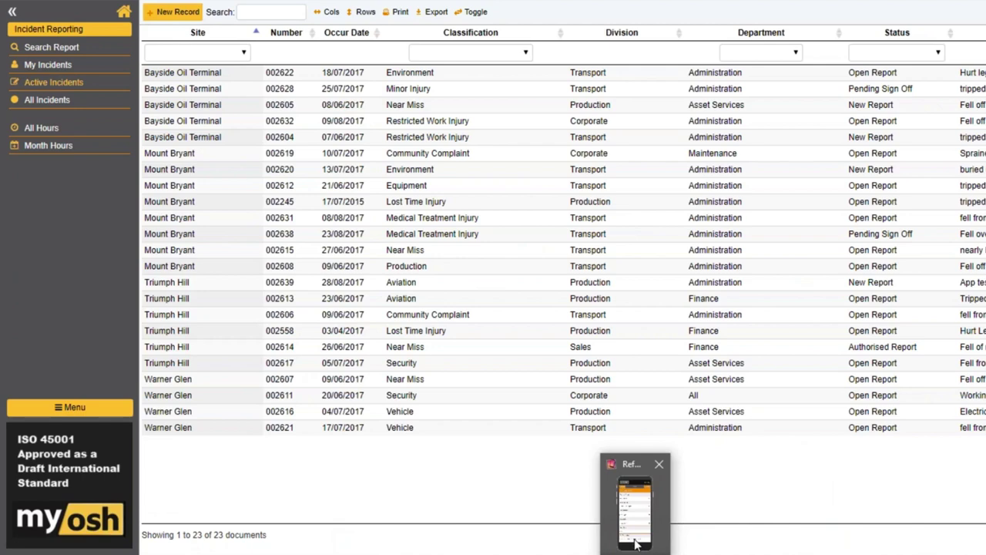
Step: Create a new incident record and choose the reporting person and the person involved from the name list
click(635, 512)
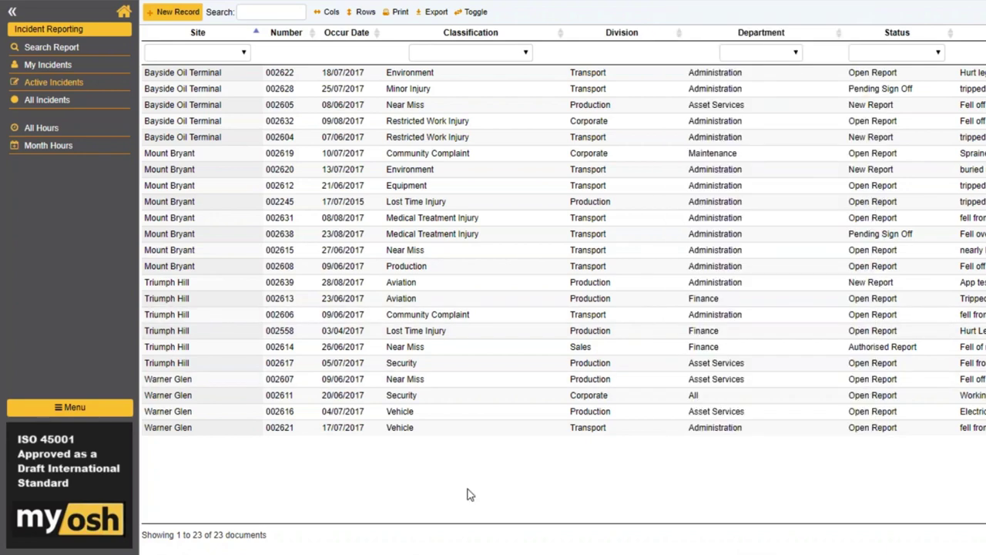
click(178, 14)
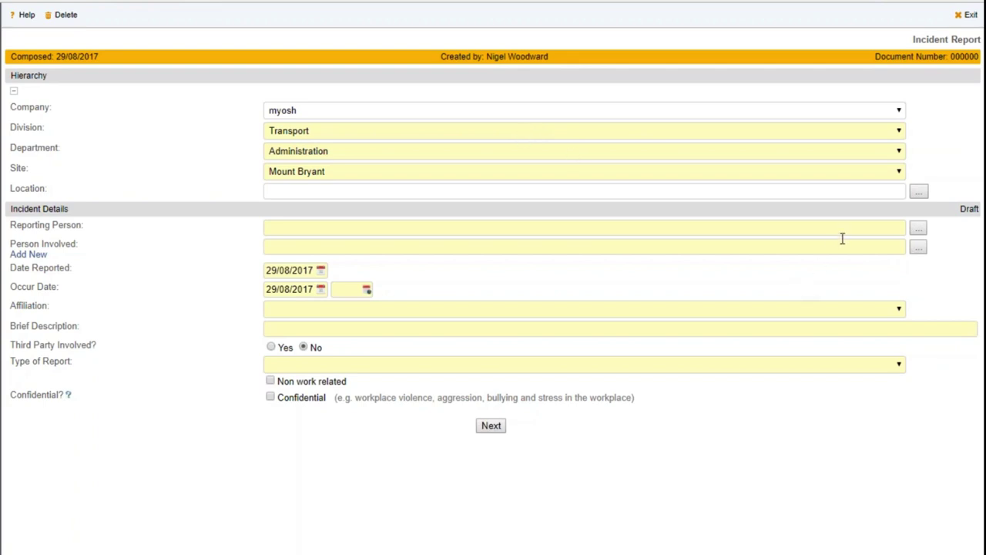
click(918, 229)
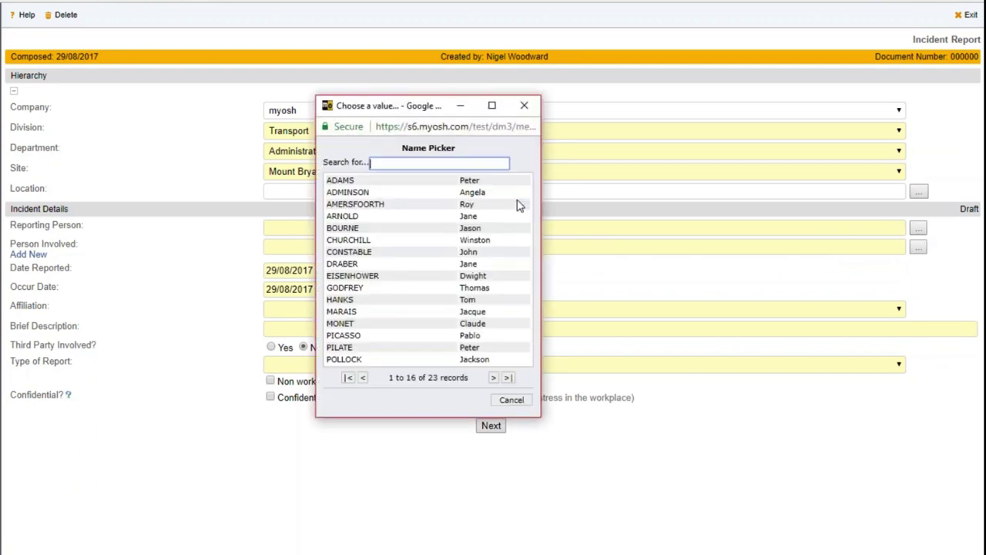
click(345, 288)
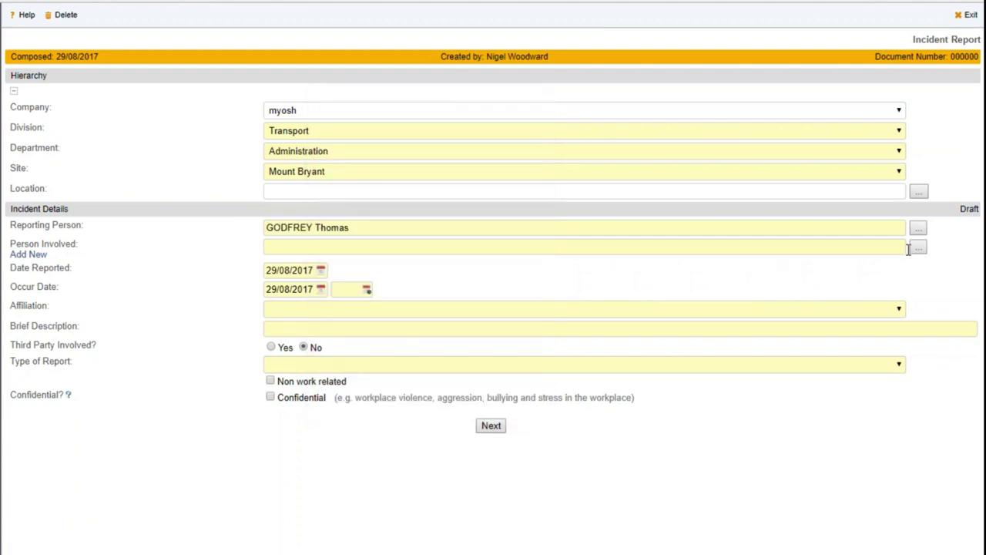
click(918, 247)
click(381, 275)
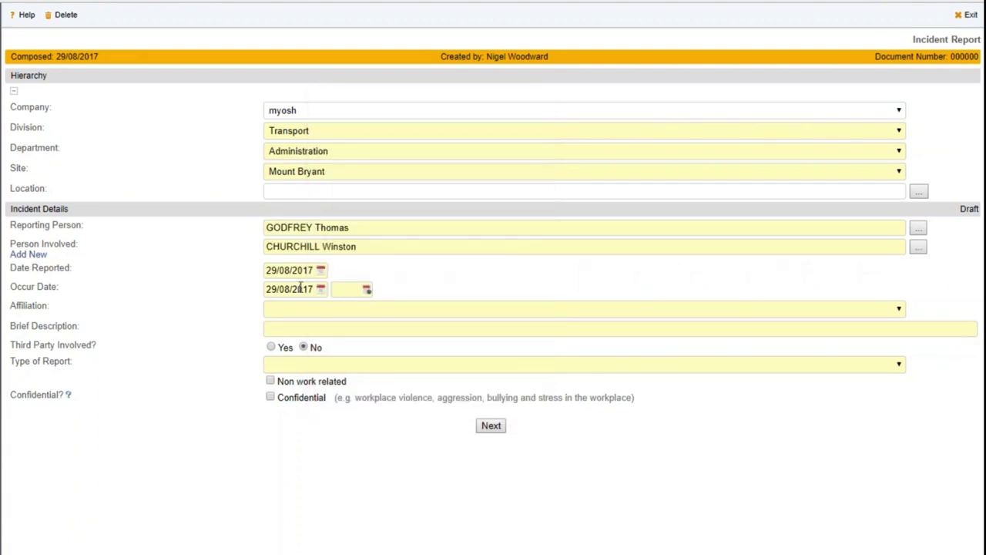
Step: Set the occurrence time to 09:45 and the affiliation to Employee
click(368, 287)
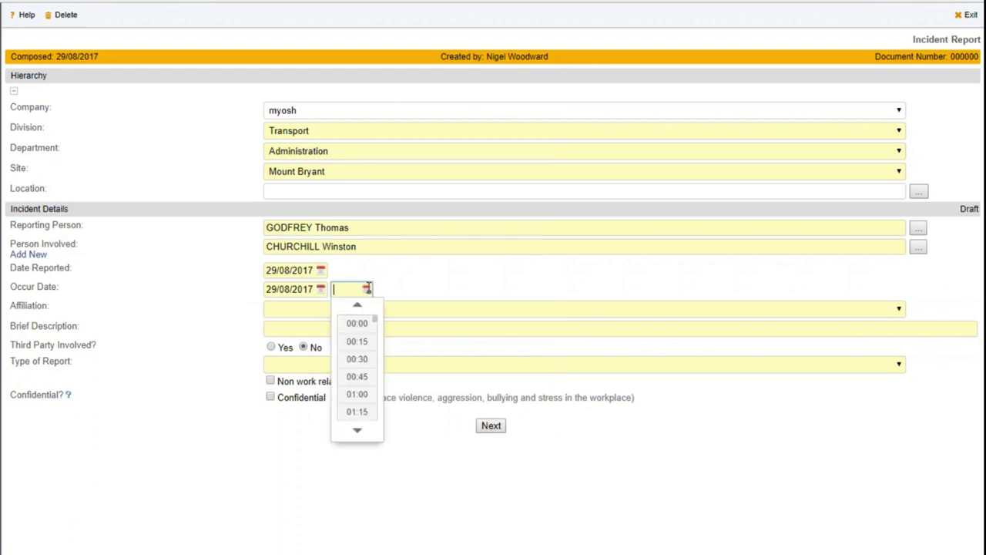
scroll(359, 341, down, 2)
click(357, 336)
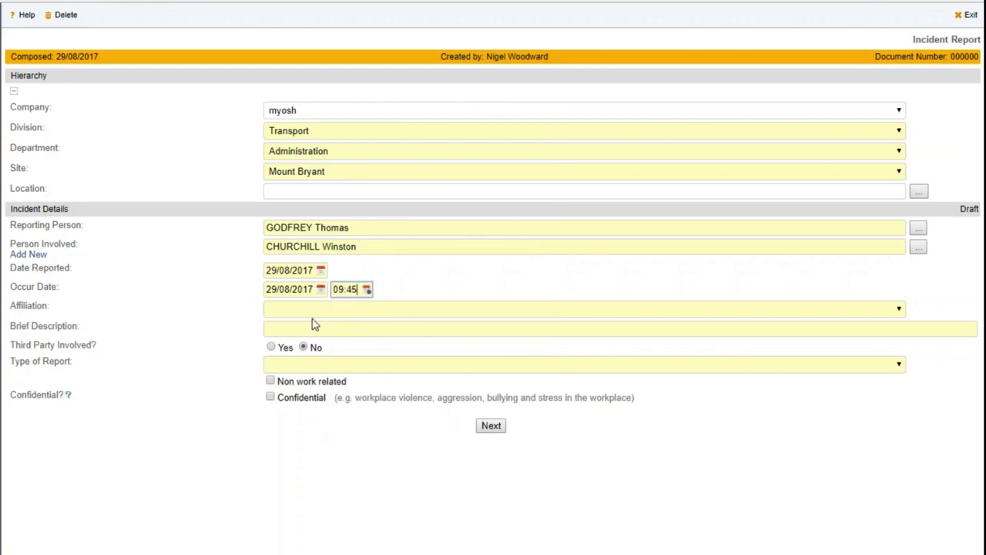
click(310, 316)
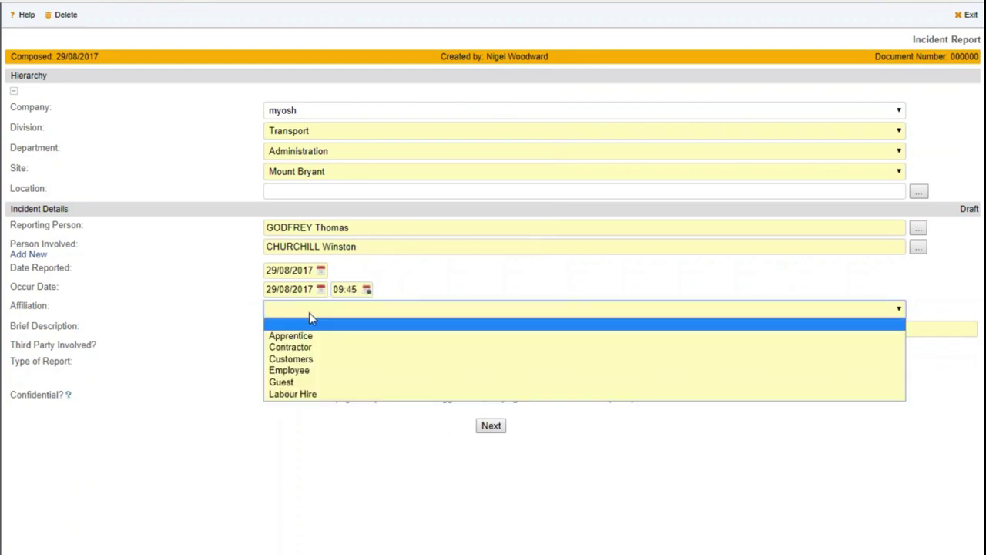
click(295, 369)
Step: Enter "injured arm when falling from vehicle" as the brief description of the incident
click(269, 328)
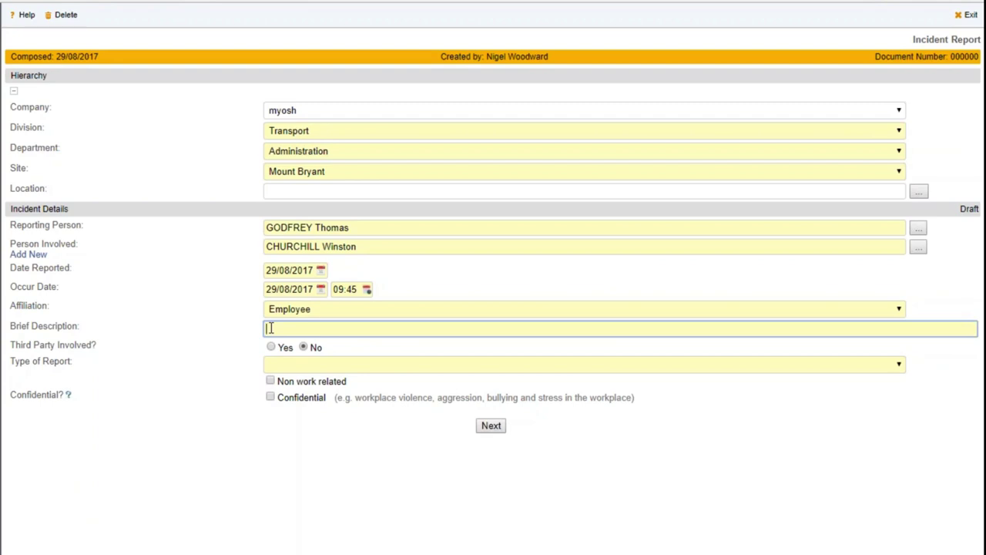
text(injured arm when falling from vehicle)
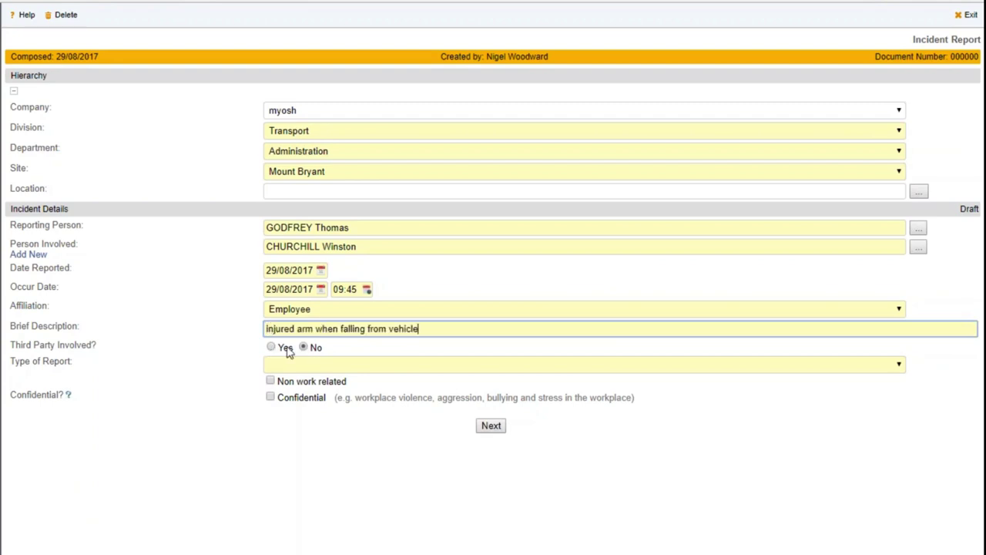
drag(20, 346, 139, 356)
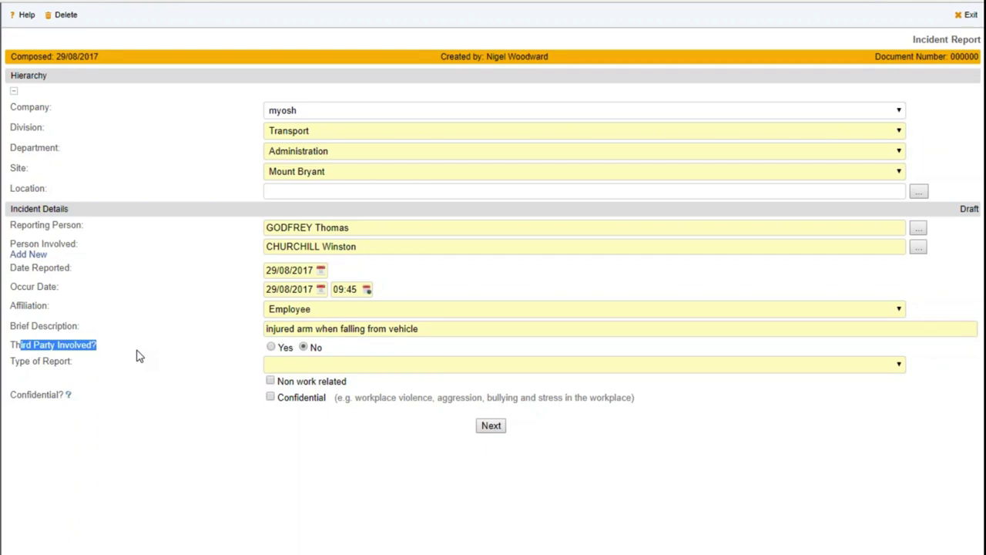
click(285, 350)
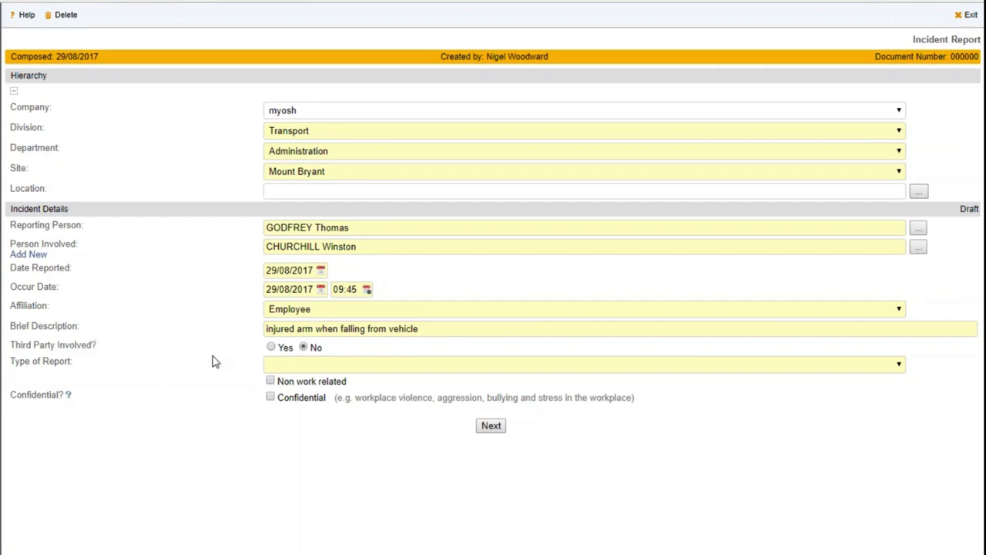
Step: Set the type of report to Injury, switching the non-work-related option on and off again
click(297, 368)
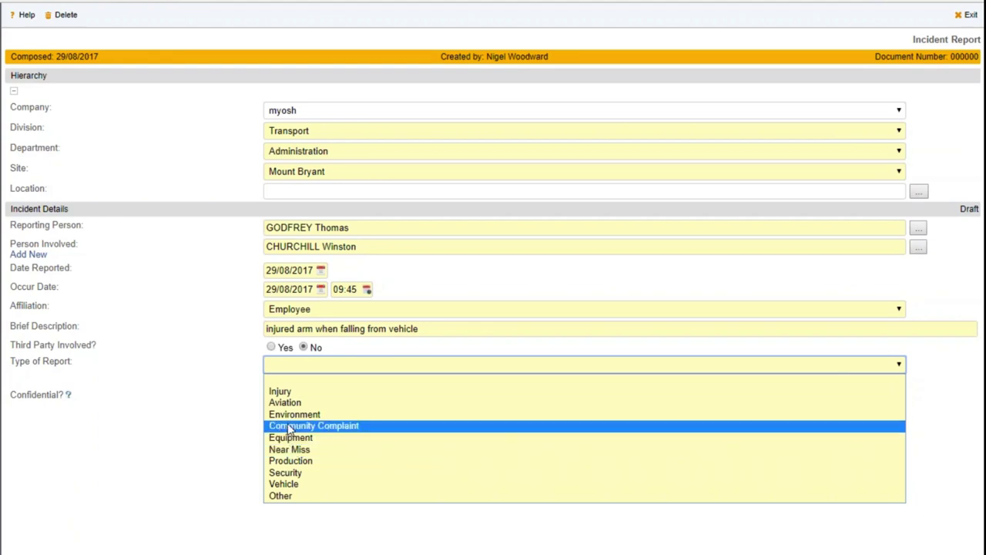
click(303, 391)
click(301, 388)
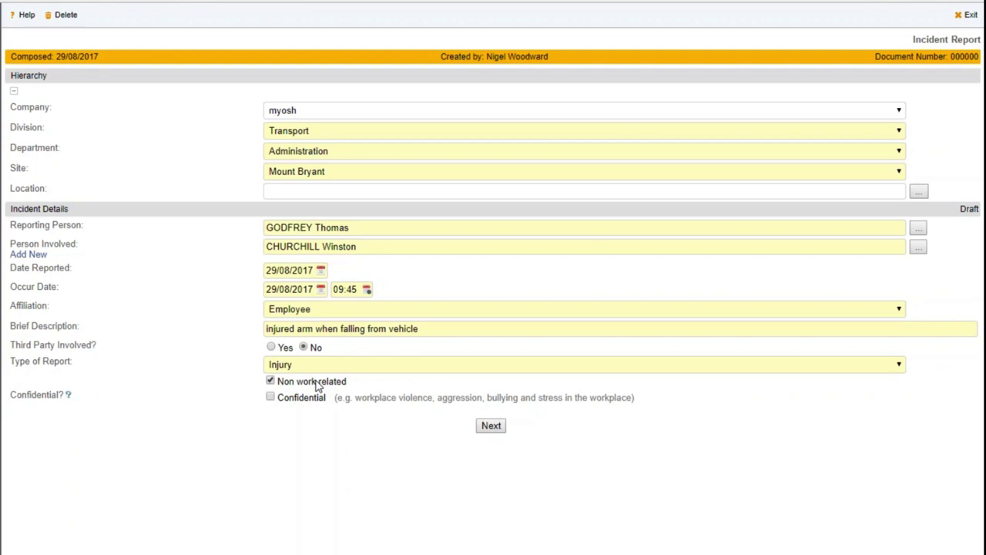
click(315, 382)
Step: Mark the report as confidential and assign two people as confidential monitors
click(307, 402)
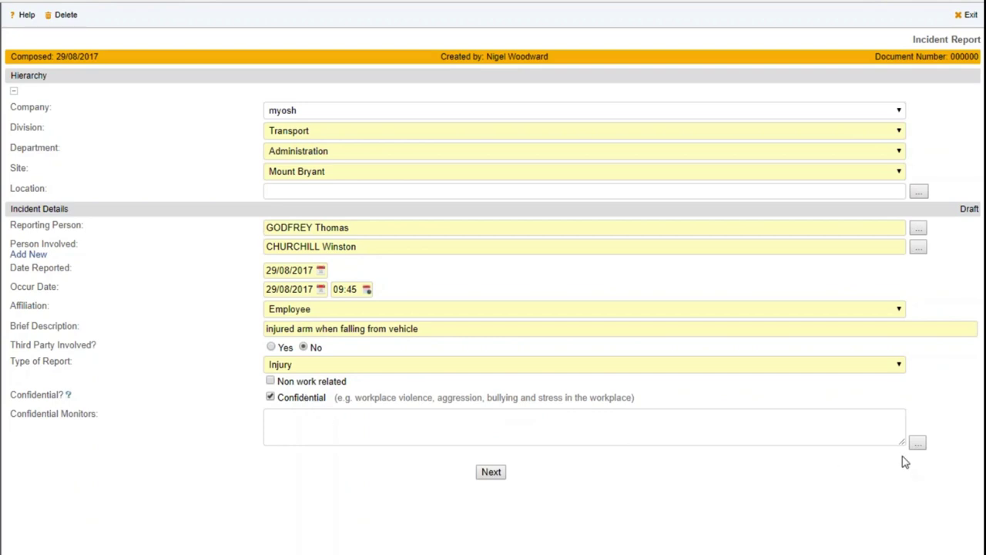
click(917, 444)
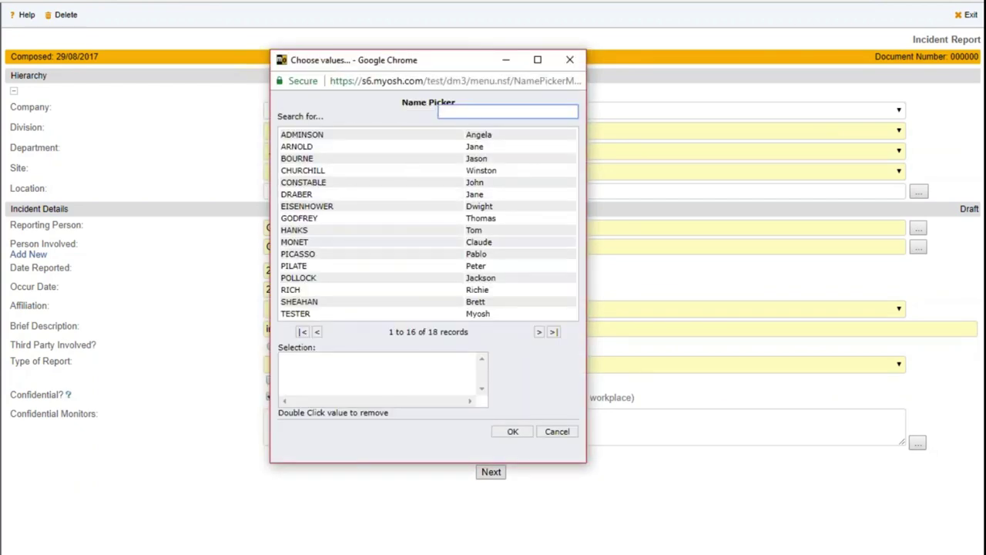
click(304, 276)
click(302, 266)
click(512, 433)
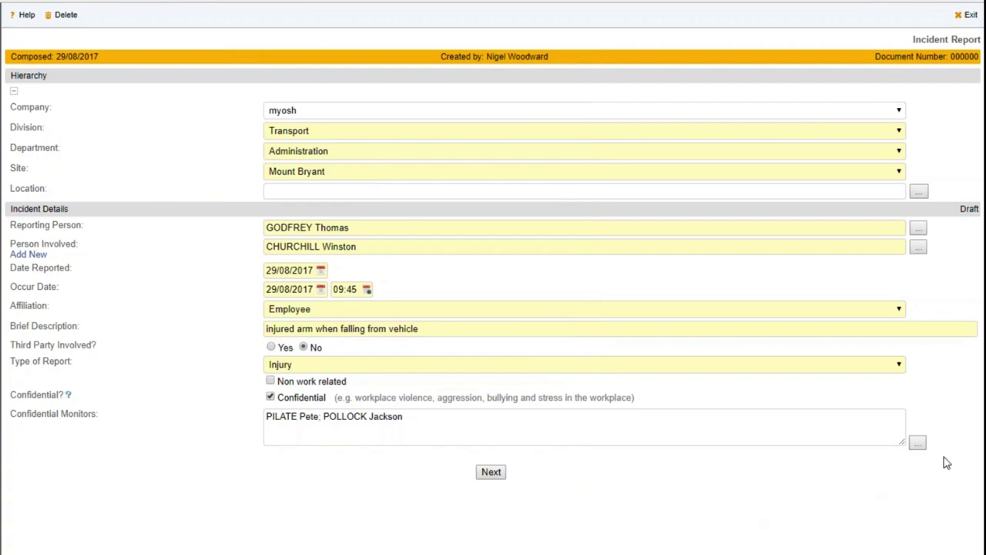
Step: Remove the selected confidential monitors and clear the report's confidential setting
click(920, 446)
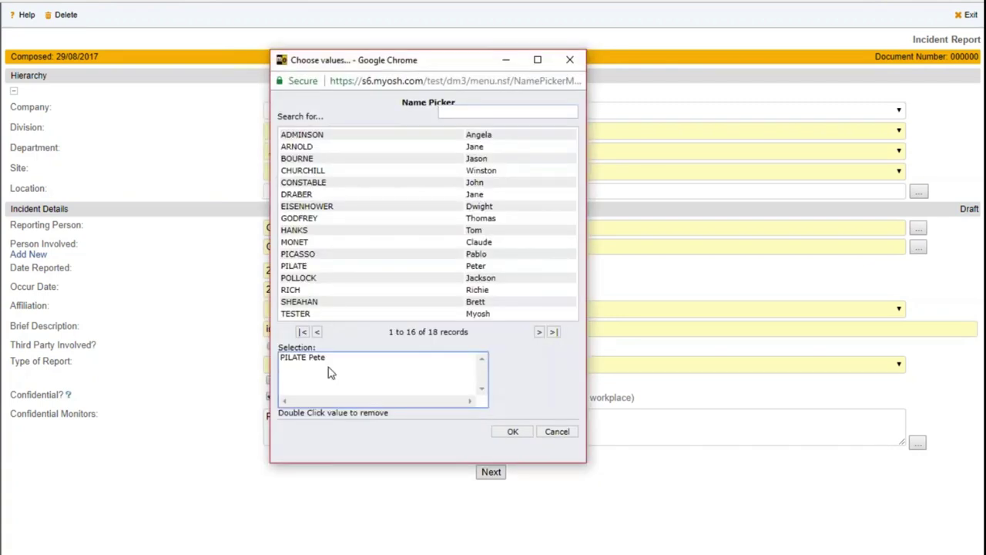
double_click(317, 362)
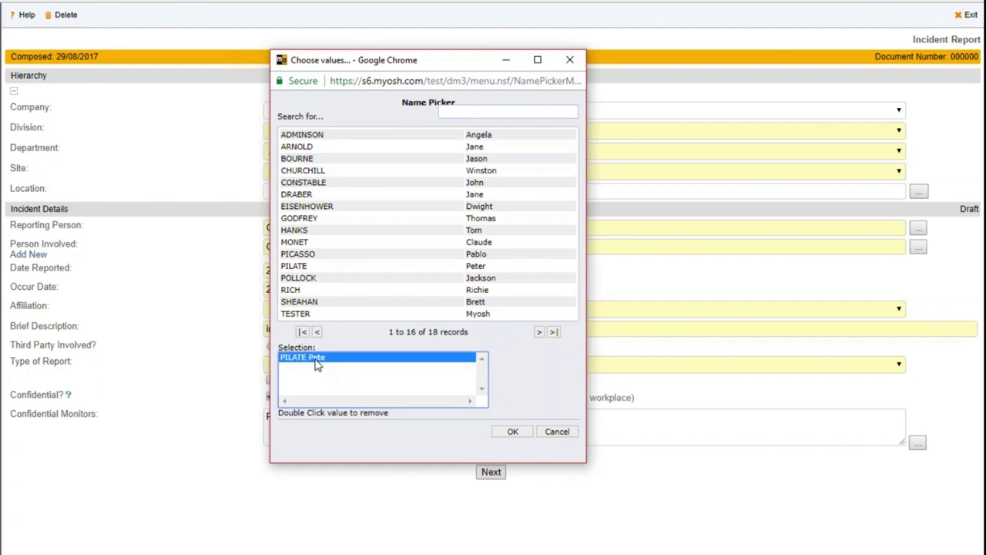
click(508, 433)
click(296, 395)
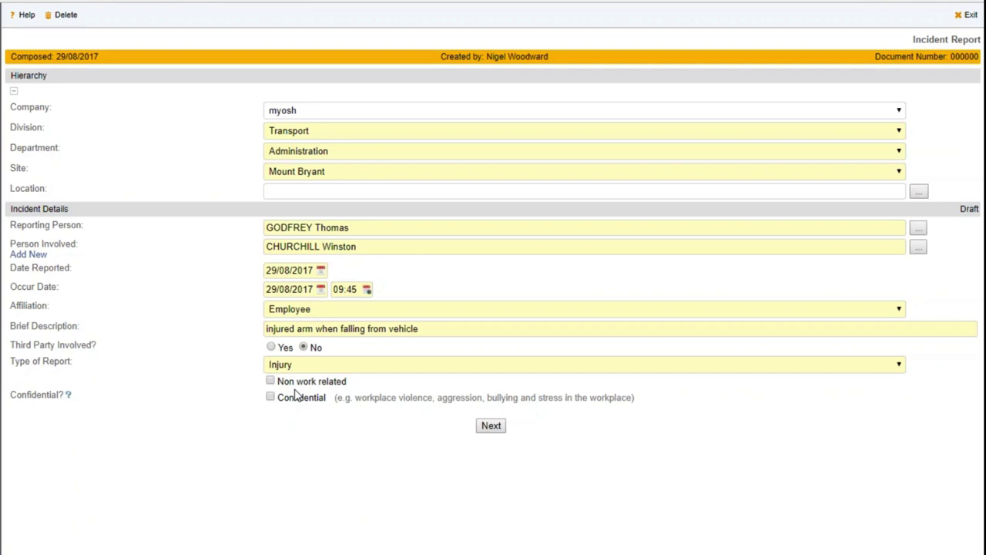
Step: Continue to the full injury form and set the nature of injury to "04 Sprains and strains of joints and adjacent muscles"
click(492, 426)
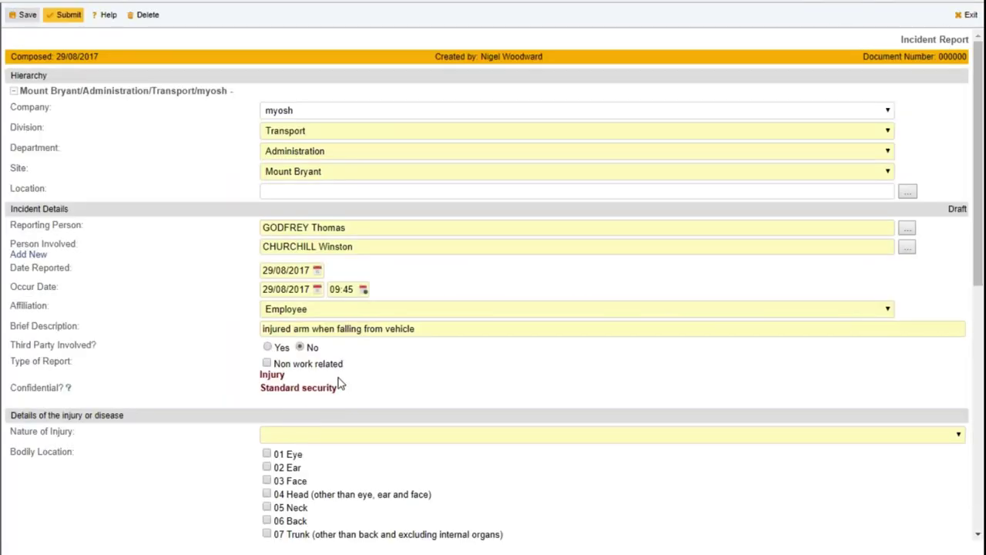
drag(288, 378, 235, 396)
click(236, 394)
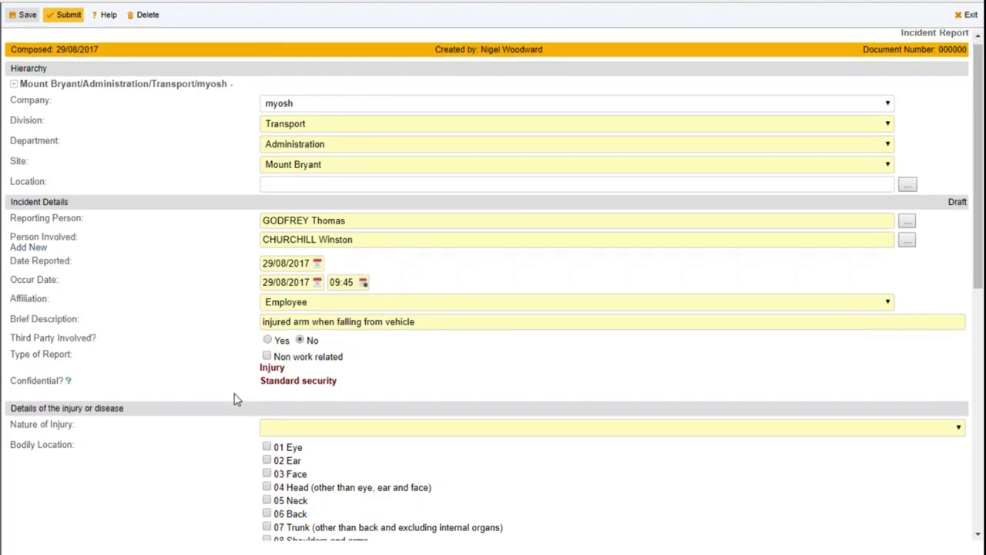
scroll(236, 398, down, 3)
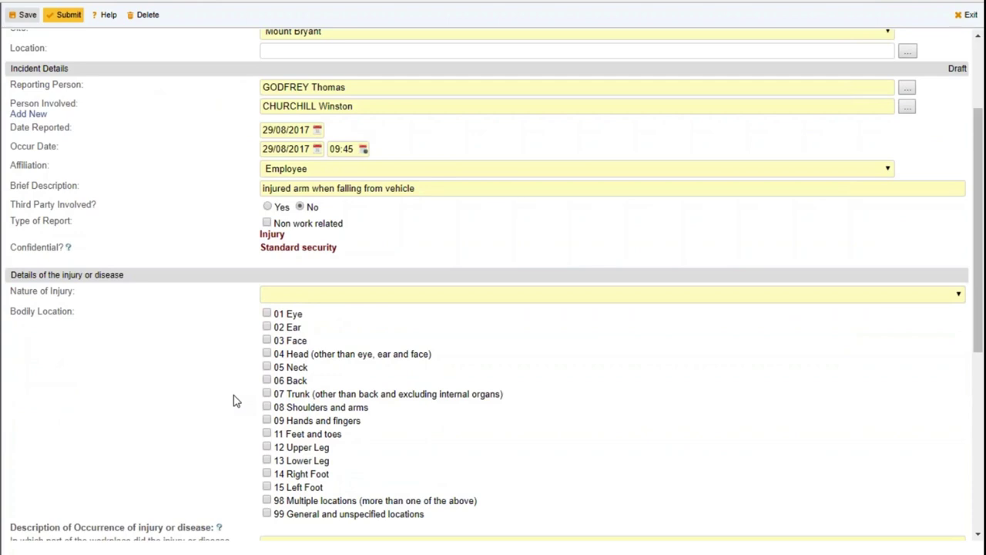
click(321, 297)
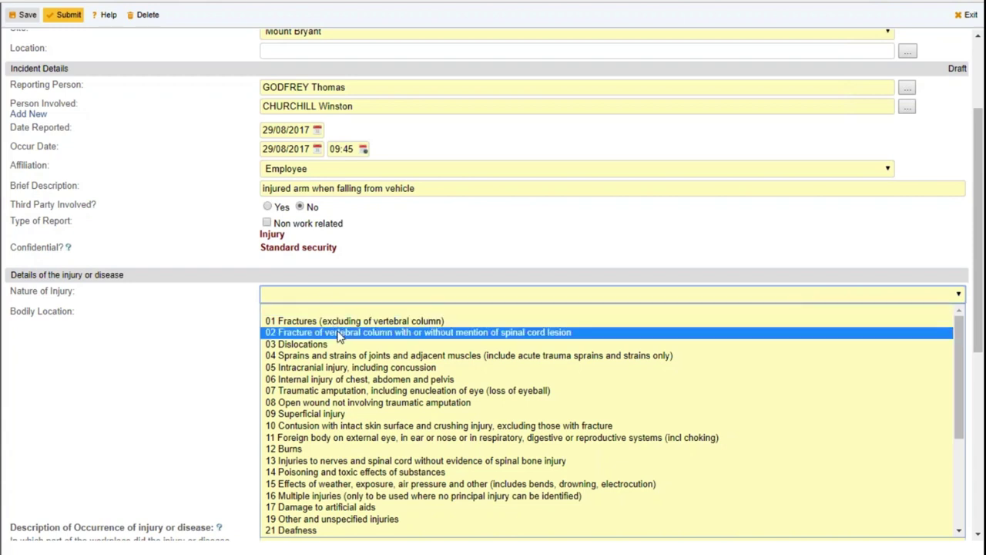
click(325, 355)
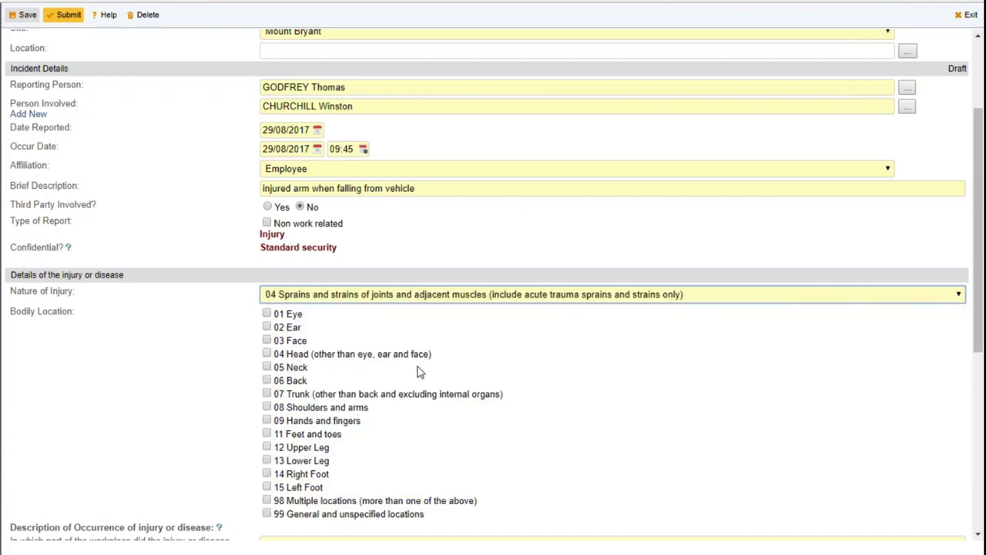
Step: Mark "08 Shoulders and arms" and "09 Hands and fingers" as the bodily locations of the injury
scroll(420, 372, down, 1)
scroll(420, 372, down, 2)
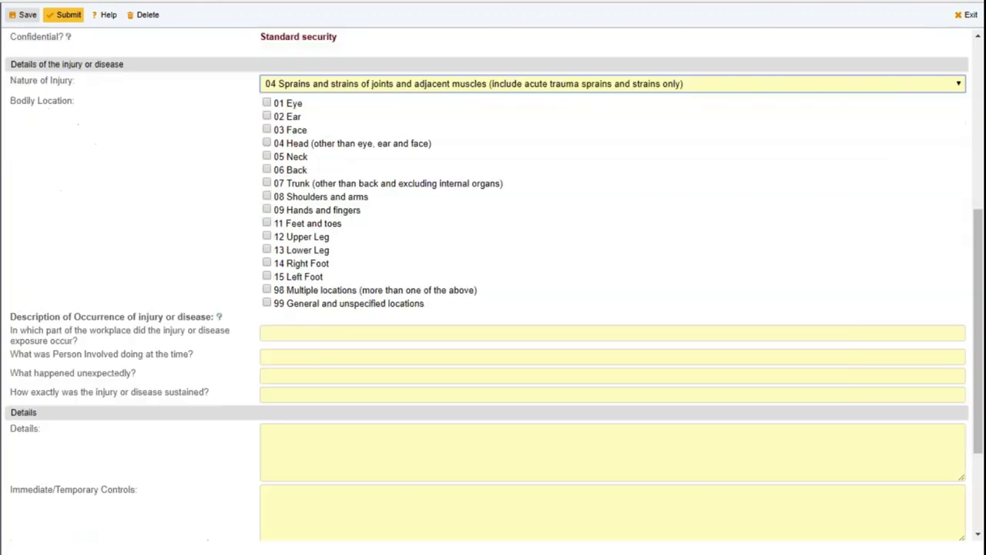
click(268, 198)
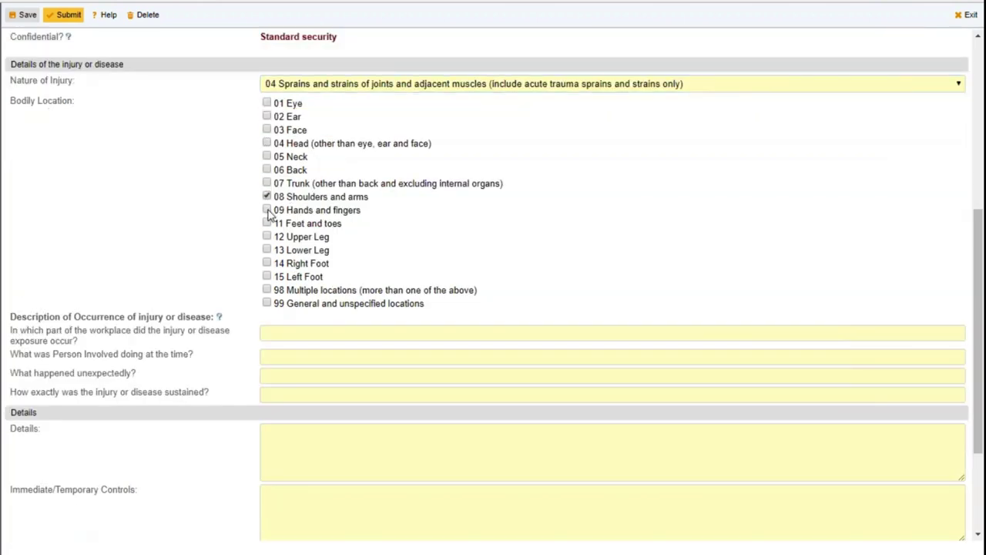
click(268, 210)
Step: Answer the four questions describing the occurrence of the injury, entering "Details" for each
scroll(227, 231, down, 1)
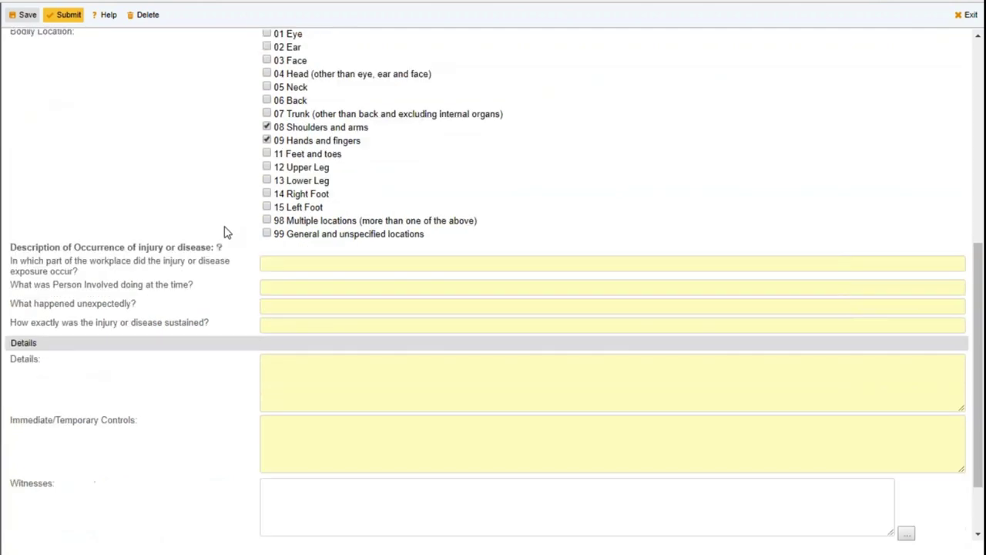
scroll(227, 231, down, 1)
drag(224, 207, 216, 251)
click(223, 226)
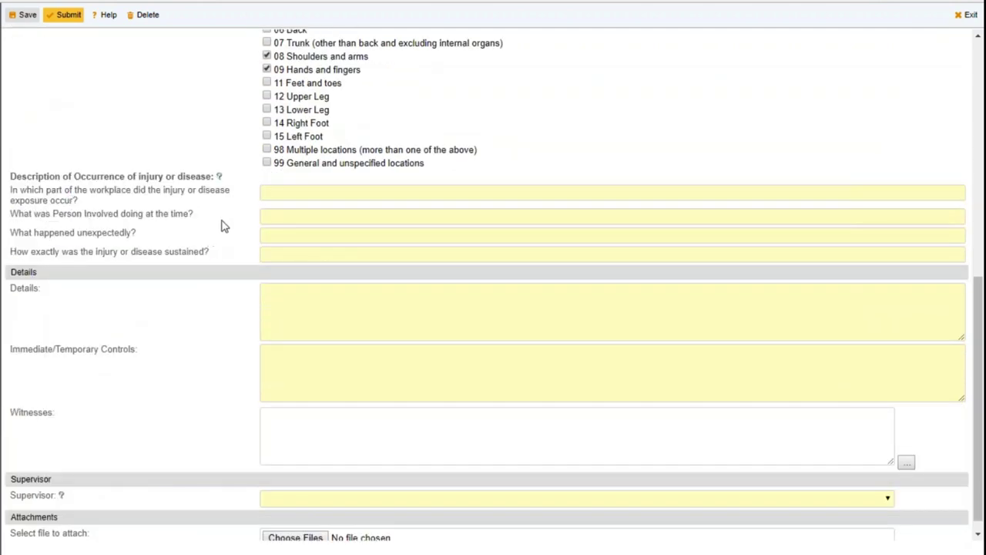
click(282, 192)
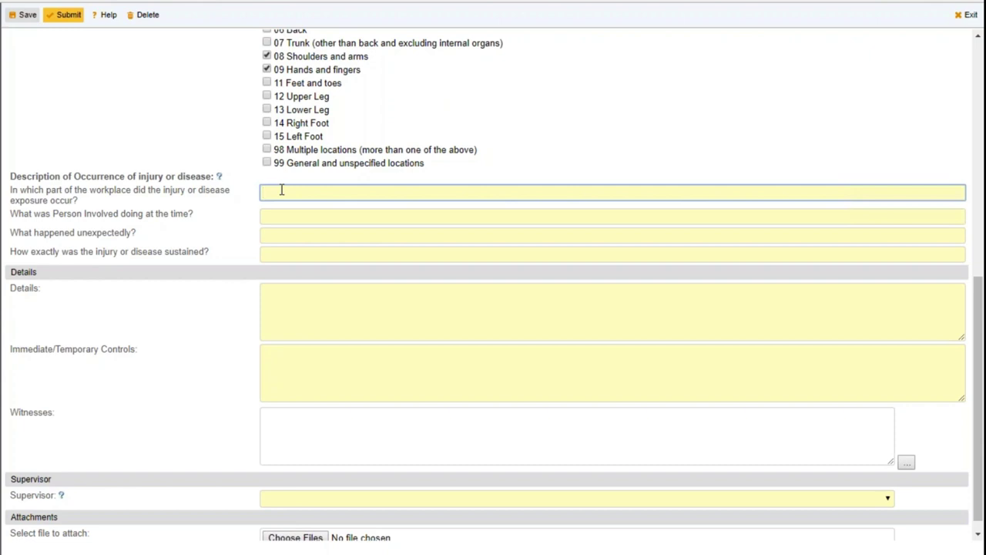
text(det)
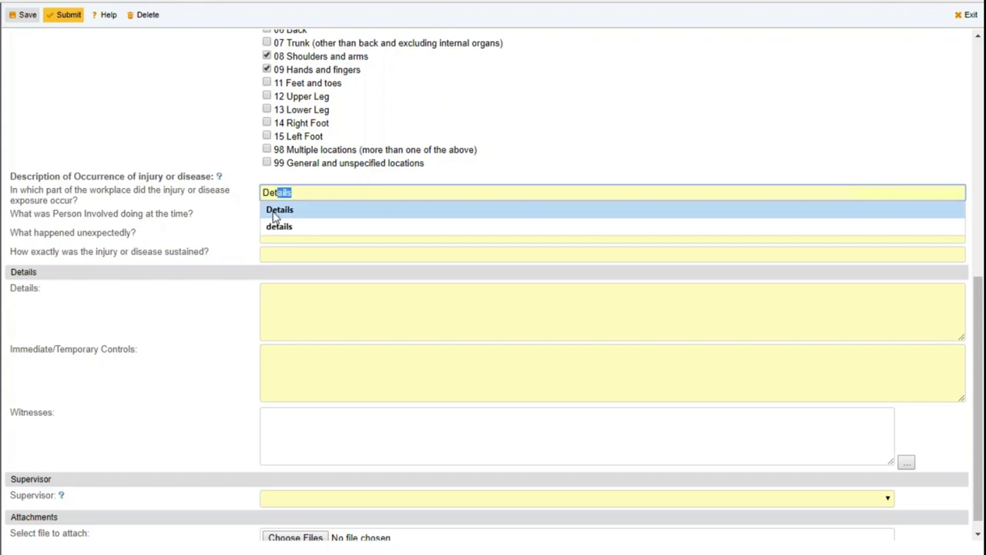
click(284, 210)
click(228, 255)
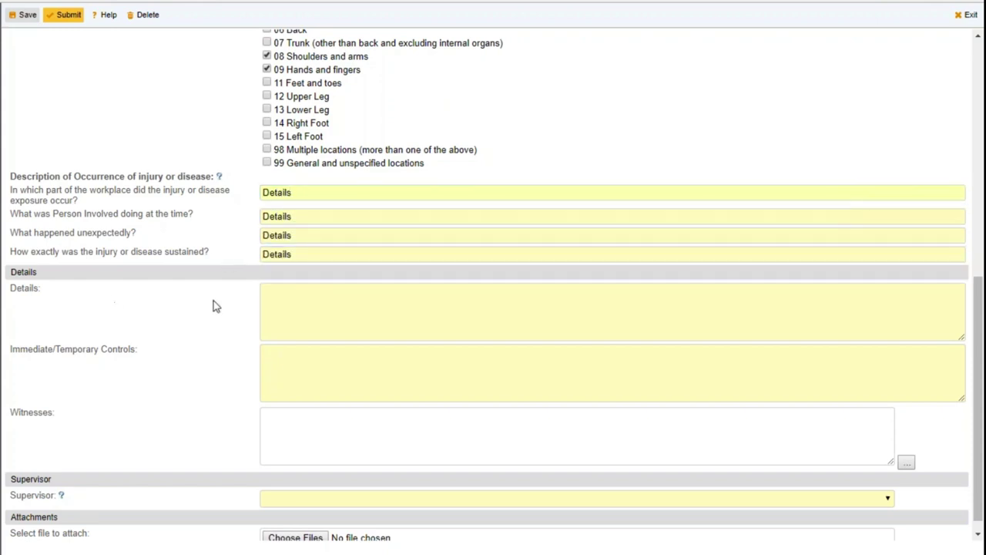
Step: Fill the incident's Details field with repeated lines of "Details" and enter "Details" as the immediate/temporary controls
click(293, 300)
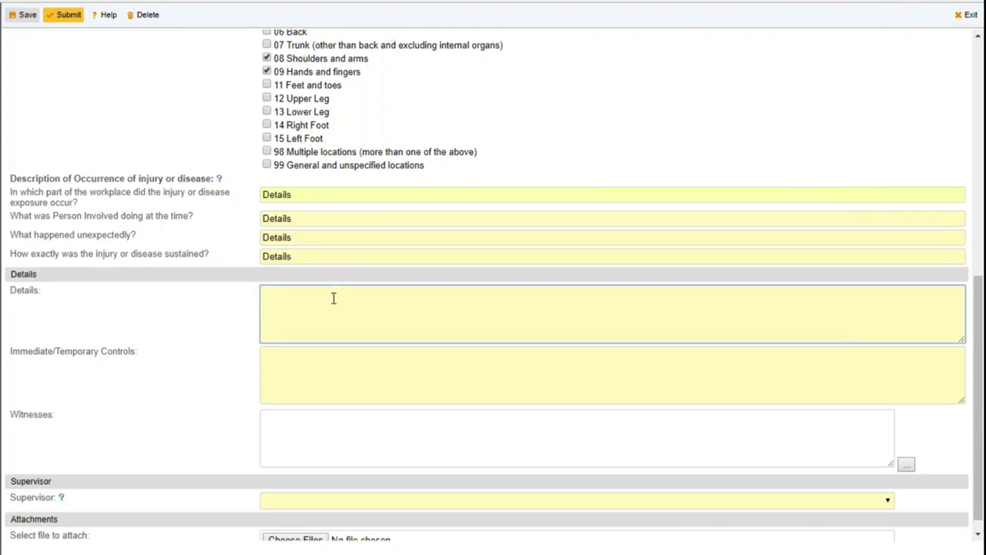
scroll(334, 298, up, 1)
scroll(333, 289, up, 3)
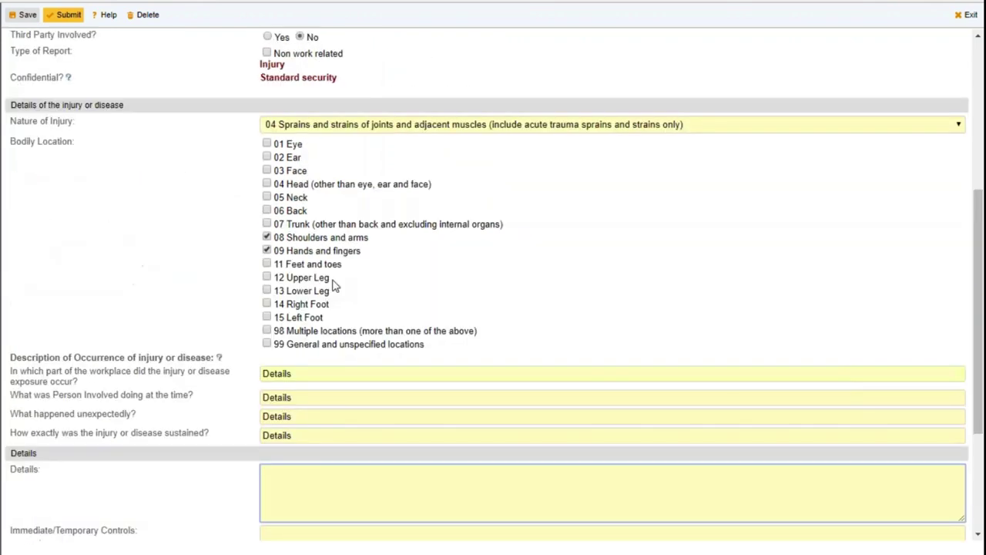
scroll(334, 285, up, 2)
drag(30, 115, 79, 115)
scroll(199, 242, down, 1)
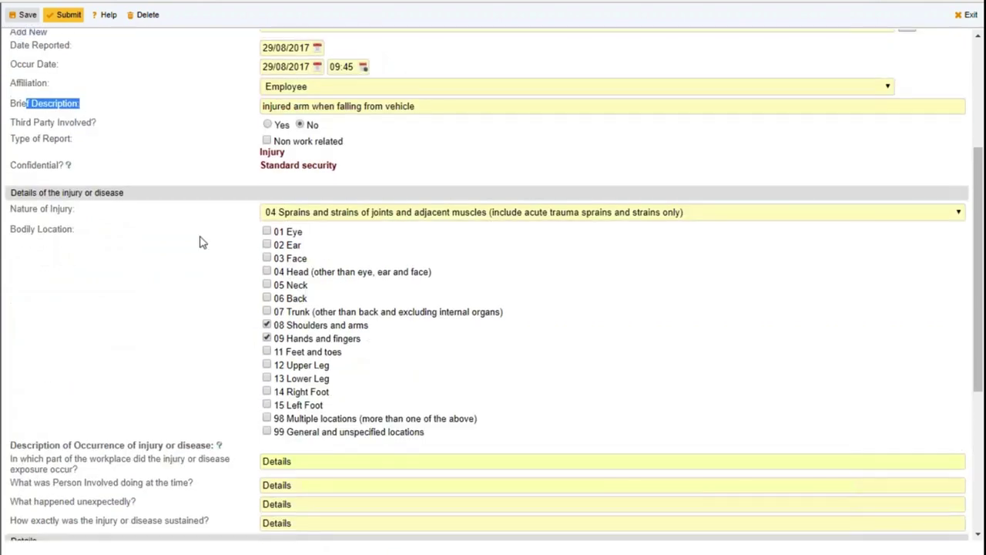
scroll(200, 242, down, 4)
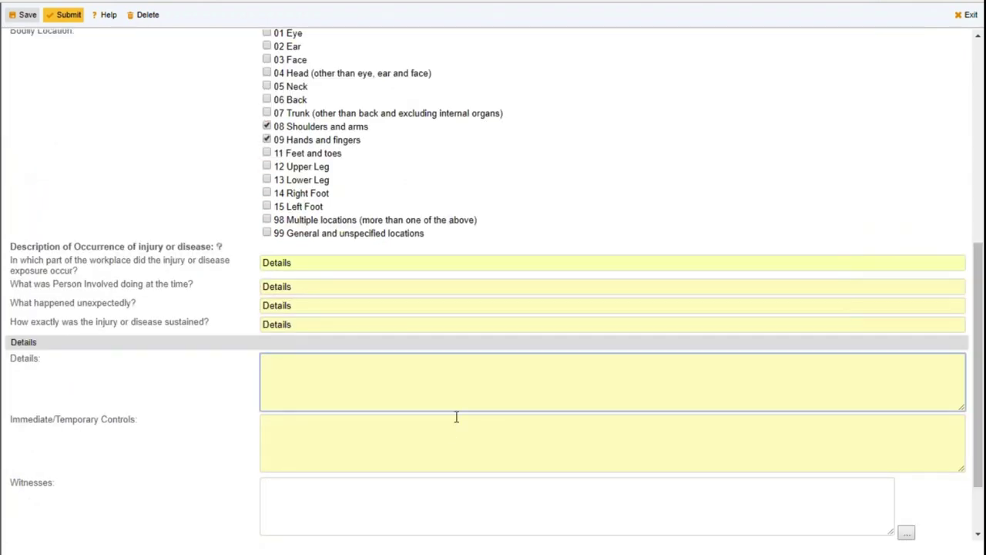
key(ctrl+v)
key(ctrl+v)
key(ctrl+v)
text(Details)
text(Details)
key(Return)
text(Details)
key(Return)
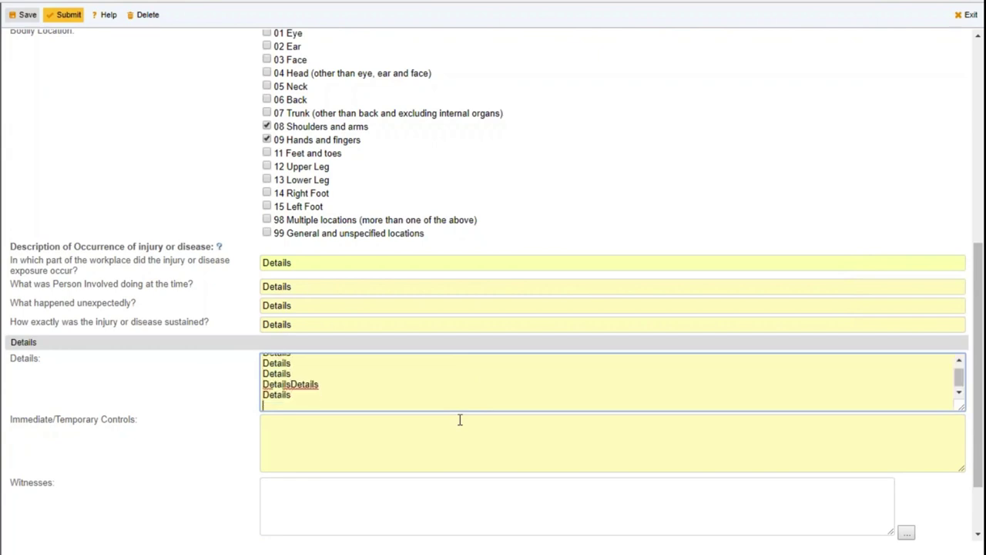
text(Details)
key(Return)
text(Details)
text(Details)
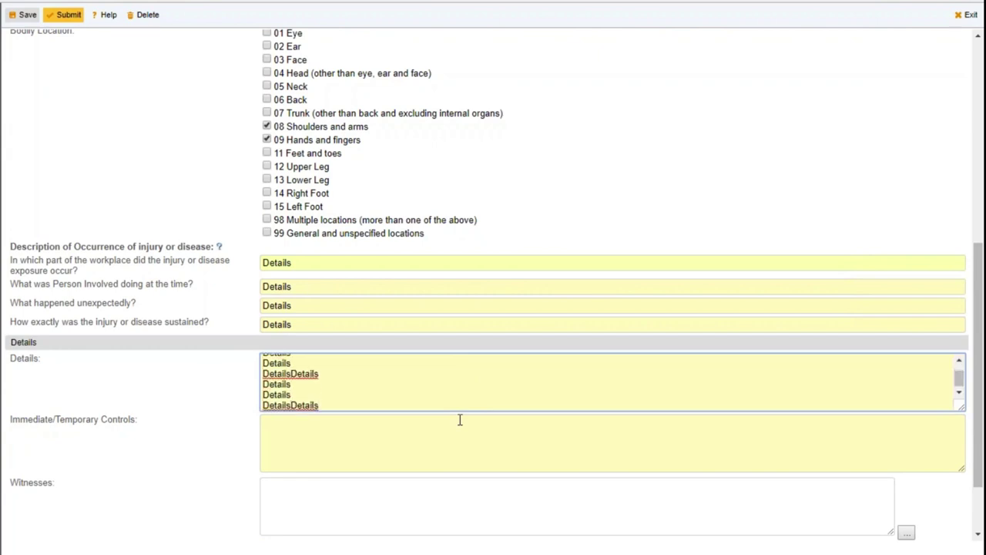
click(360, 443)
text(Details)
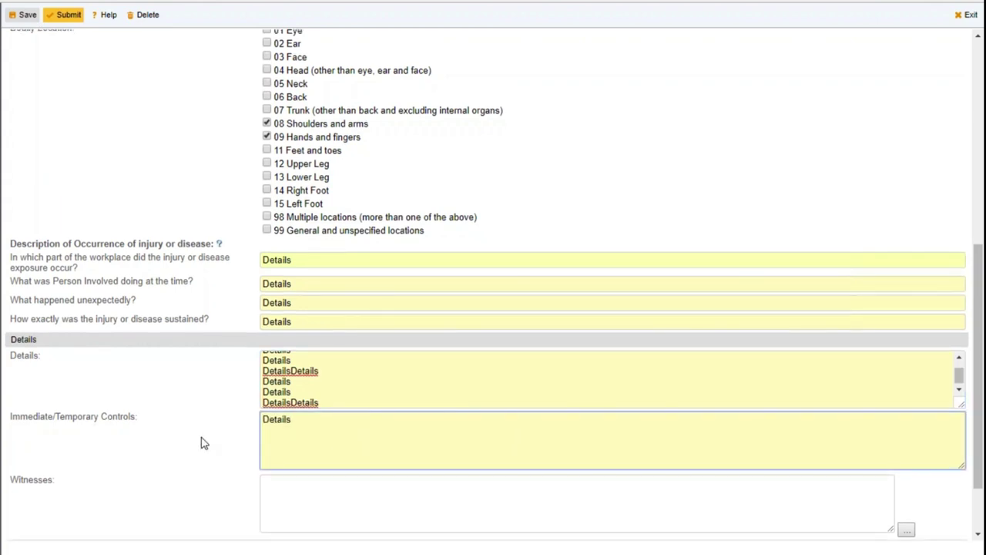
Step: Enter one witness's first name as free text and add two more witnesses with the name picker
scroll(202, 443, down, 2)
click(403, 427)
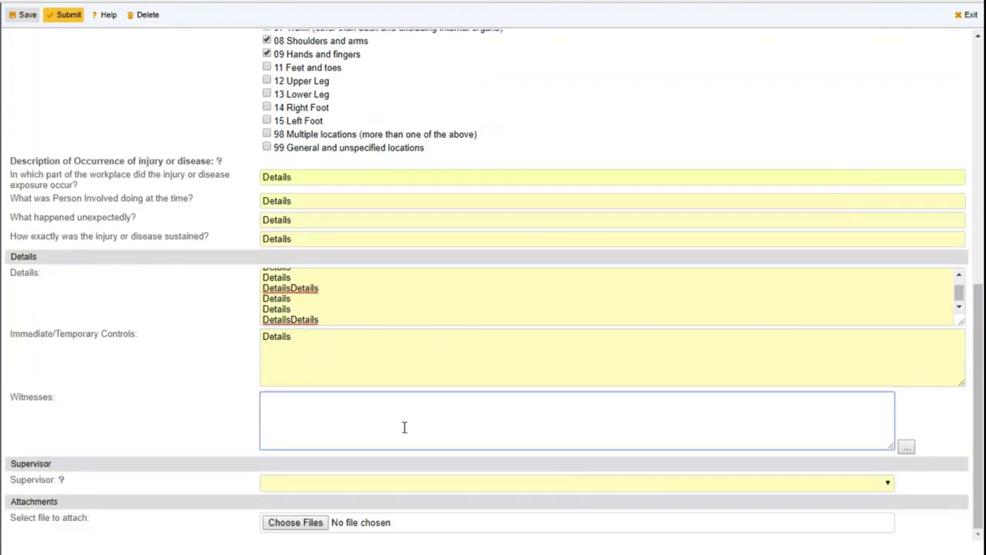
text(bob)
click(906, 449)
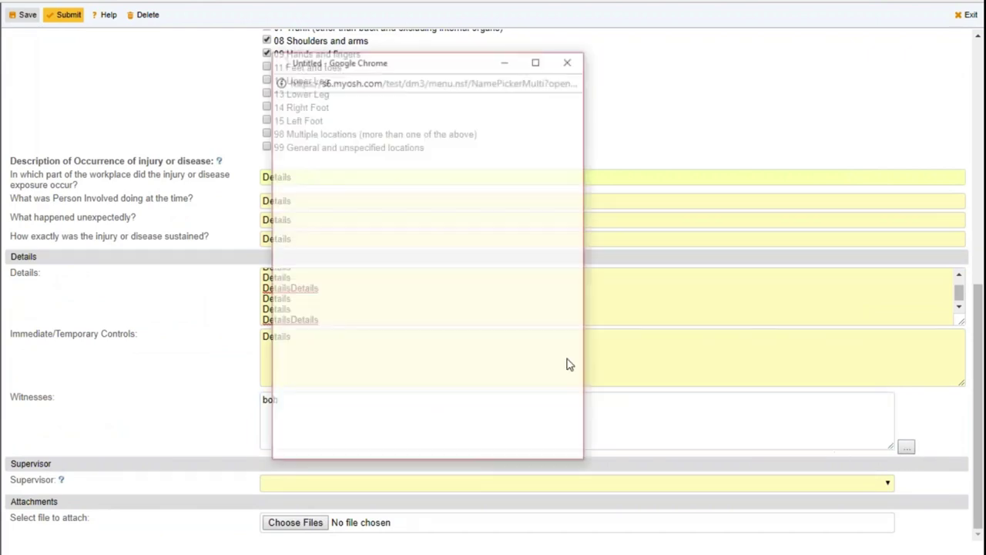
double_click(296, 266)
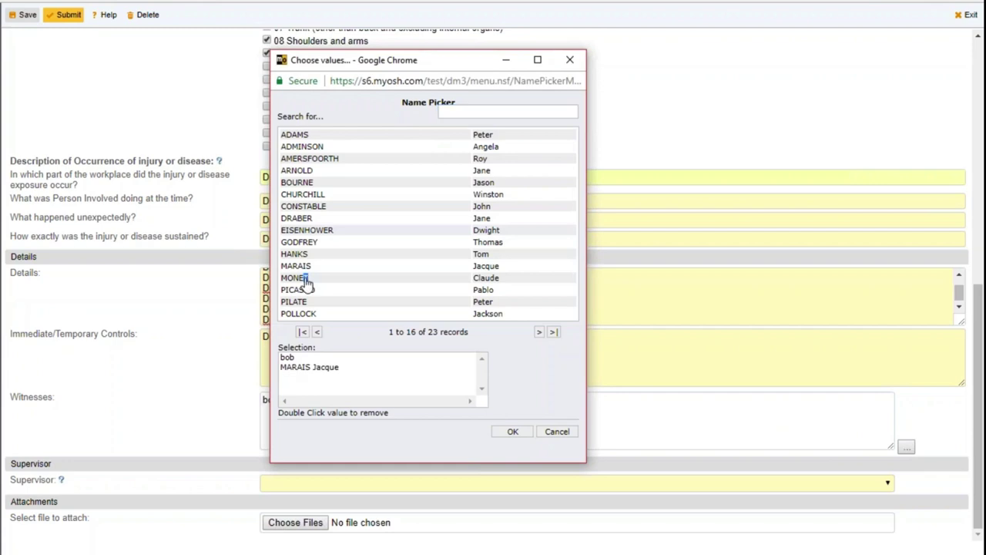
double_click(301, 278)
click(512, 433)
drag(21, 501, 108, 524)
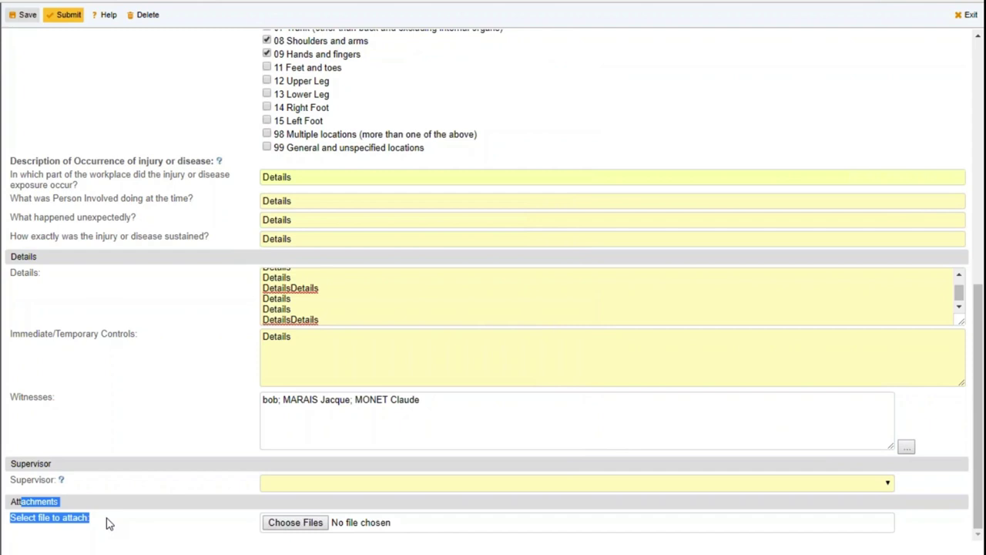
click(142, 422)
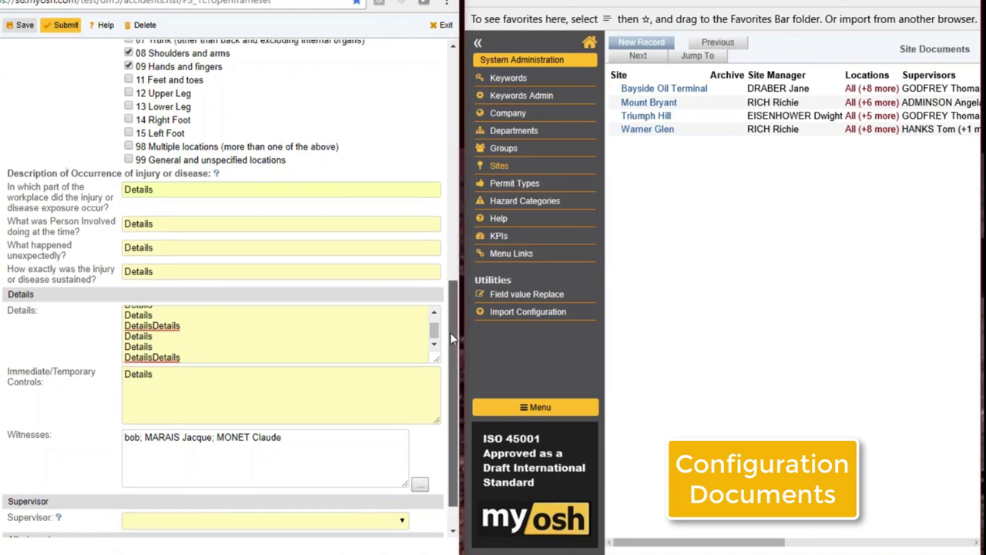
Step: Check the report's Site field, then open the Mount Bryant site document and examine its incident reporting supervisors
scroll(431, 222, up, 3)
scroll(432, 222, up, 4)
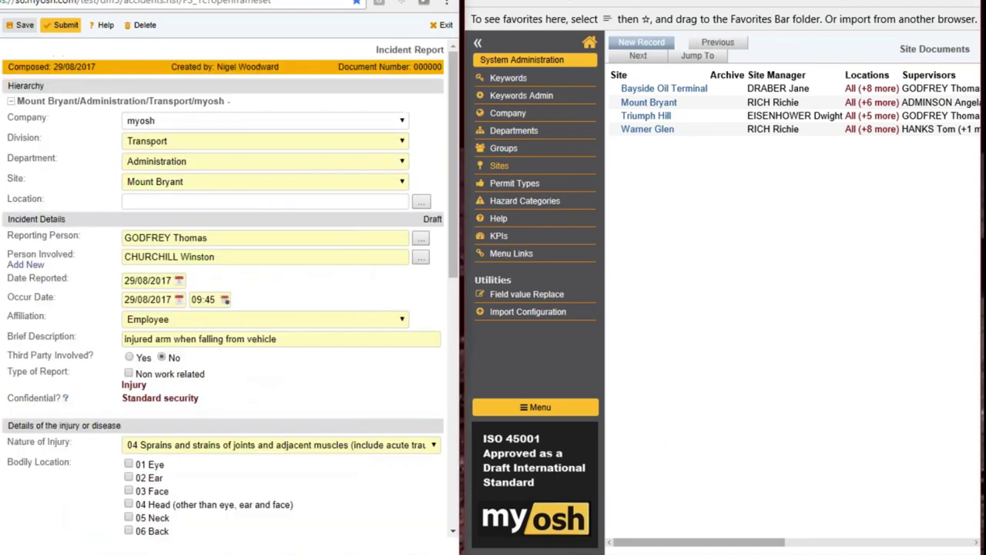
double_click(15, 178)
scroll(449, 140, down, 1)
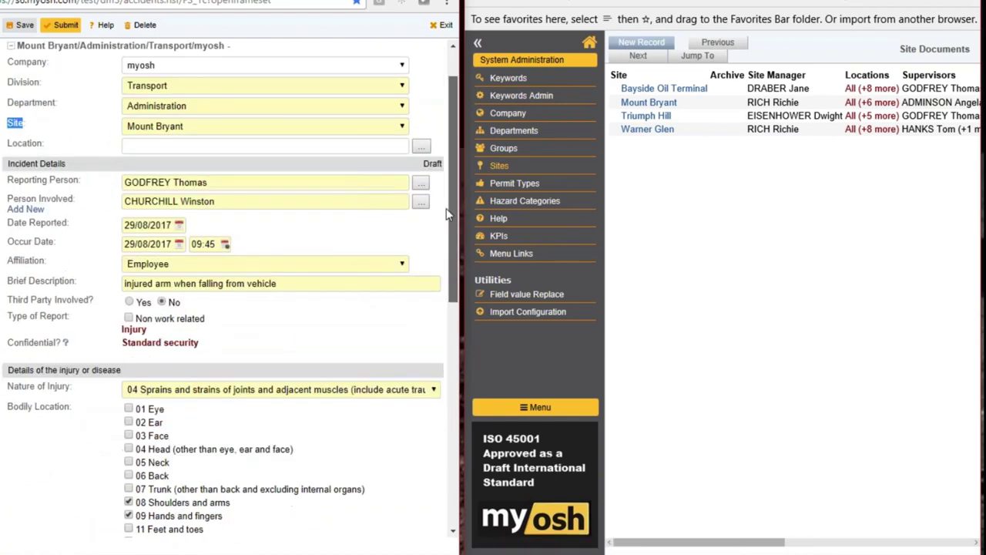
scroll(447, 215, down, 6)
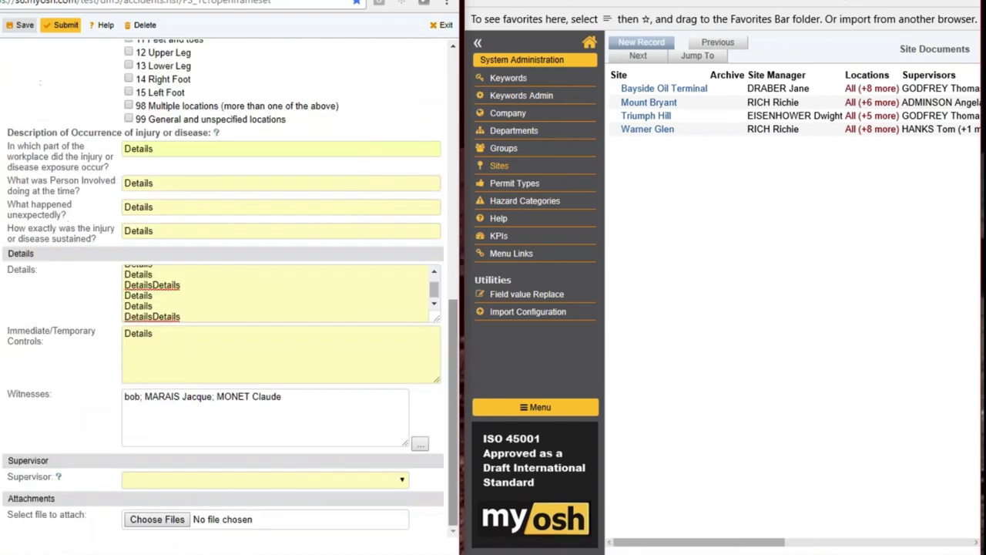
click(644, 104)
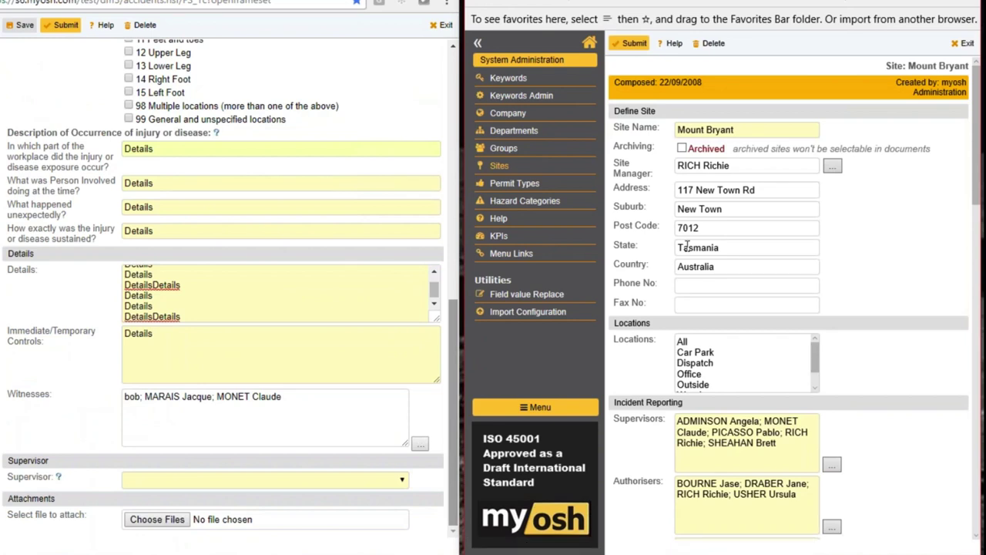
scroll(692, 339, down, 1)
scroll(692, 339, down, 1)
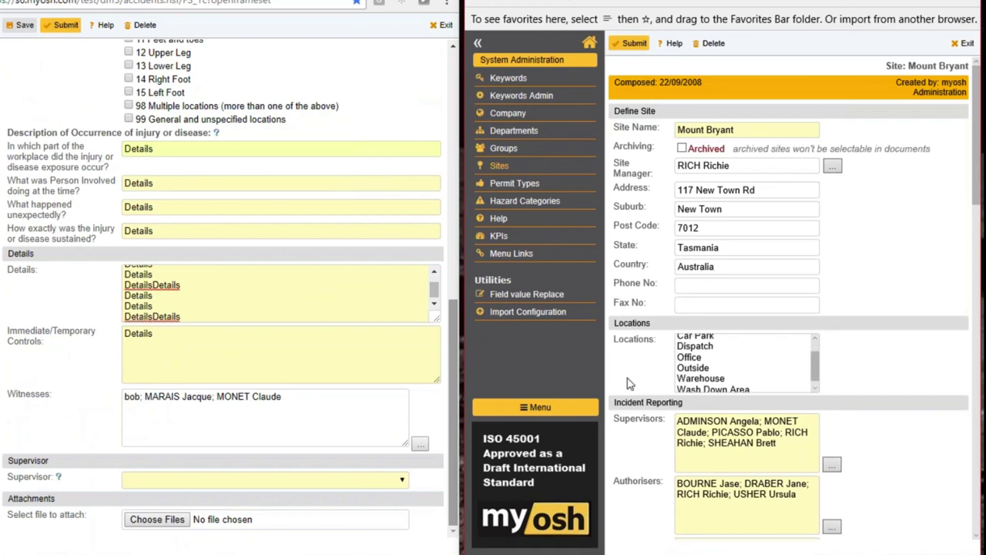
scroll(627, 383, down, 1)
triple_click(694, 330)
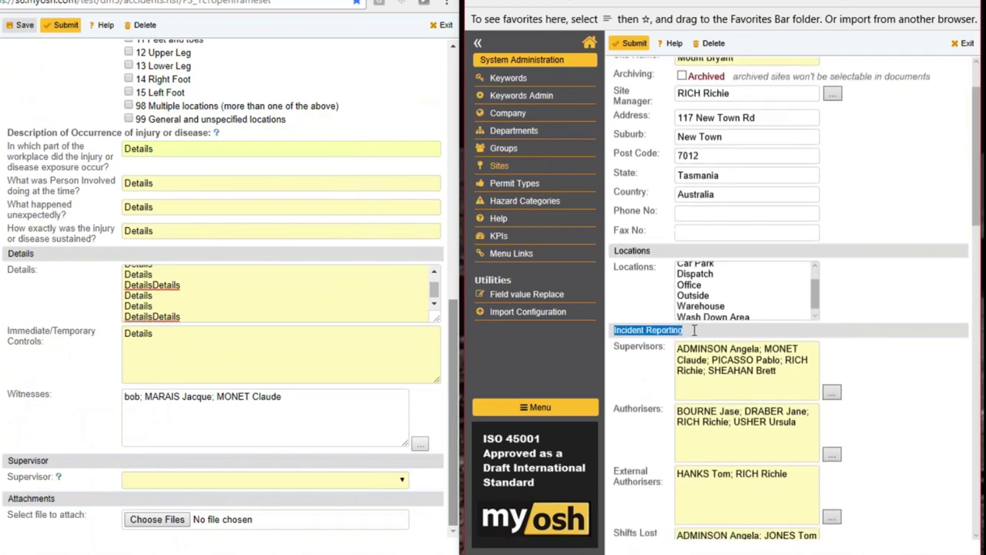
drag(614, 346, 667, 347)
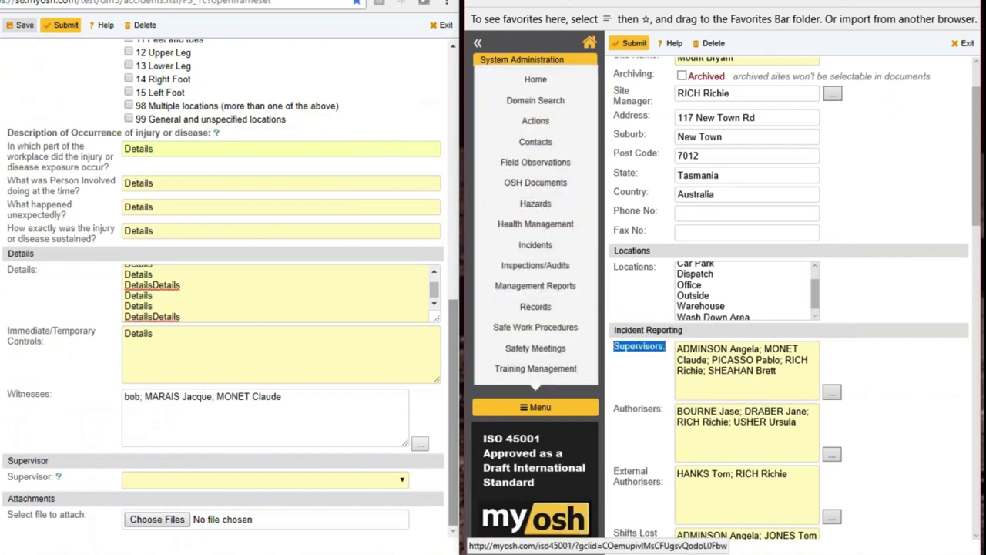
Step: Assign the first person in the supervisor list as the report's supervisor
click(402, 479)
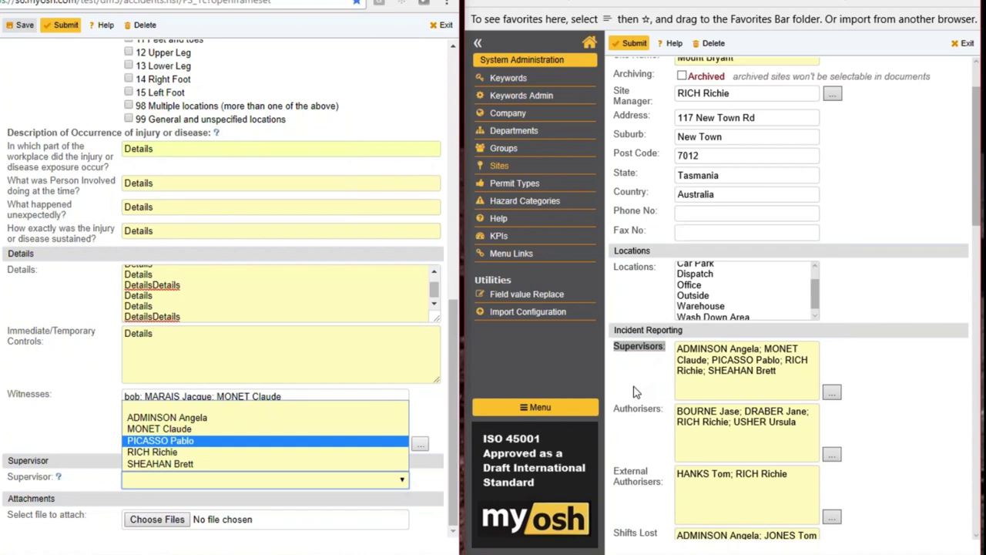
click(539, 406)
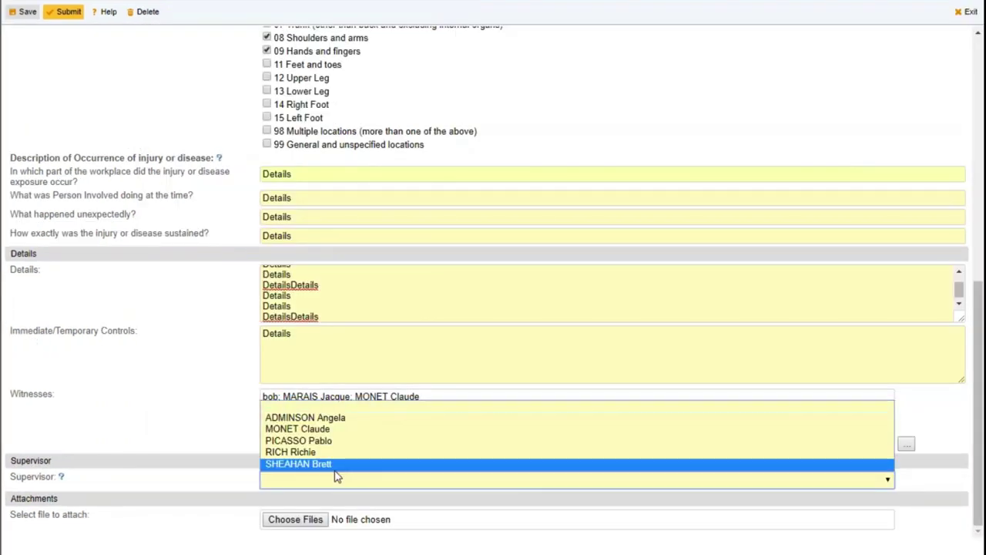
key(Up)
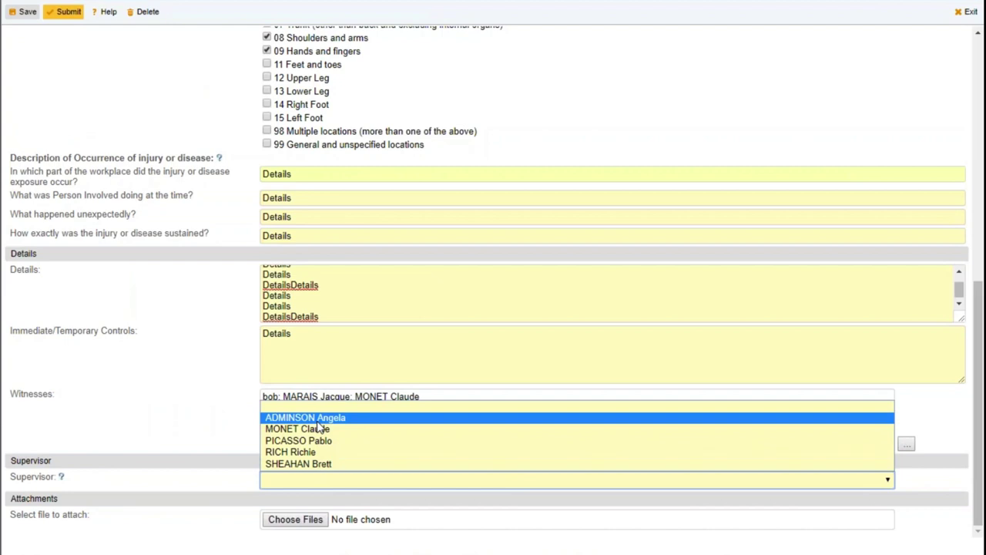
key(Return)
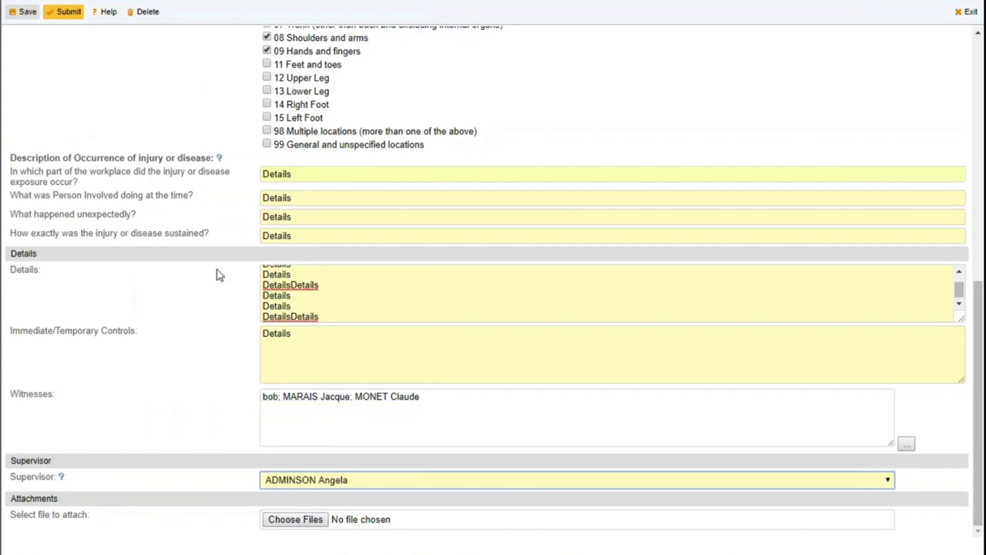
Step: Submit the incident report with confirmation and sort the incident list by number in descending order
click(68, 24)
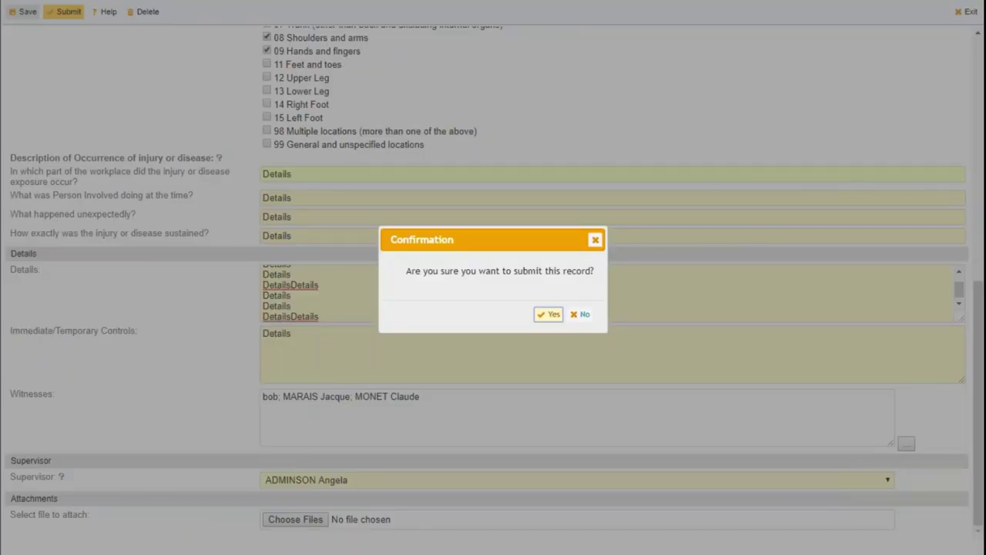
key(Return)
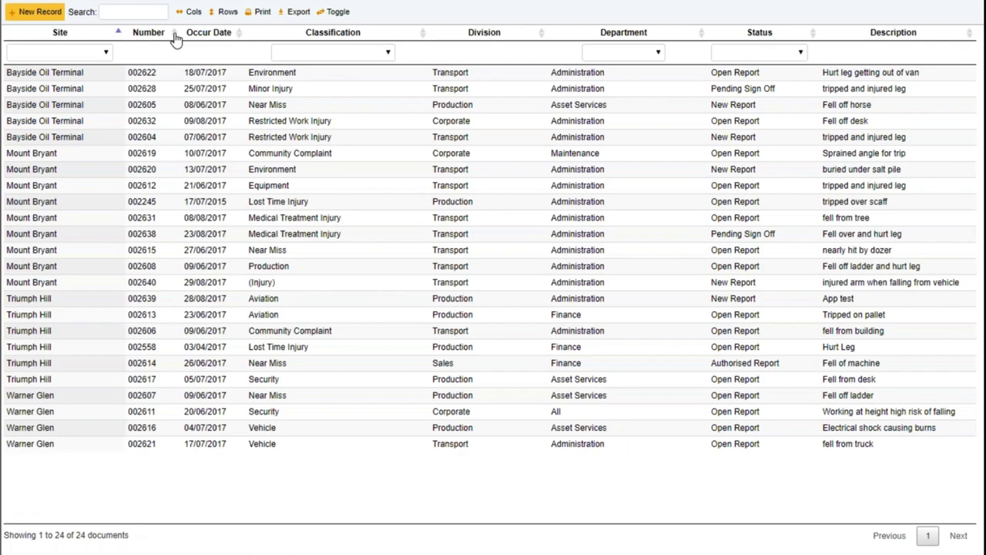
click(174, 34)
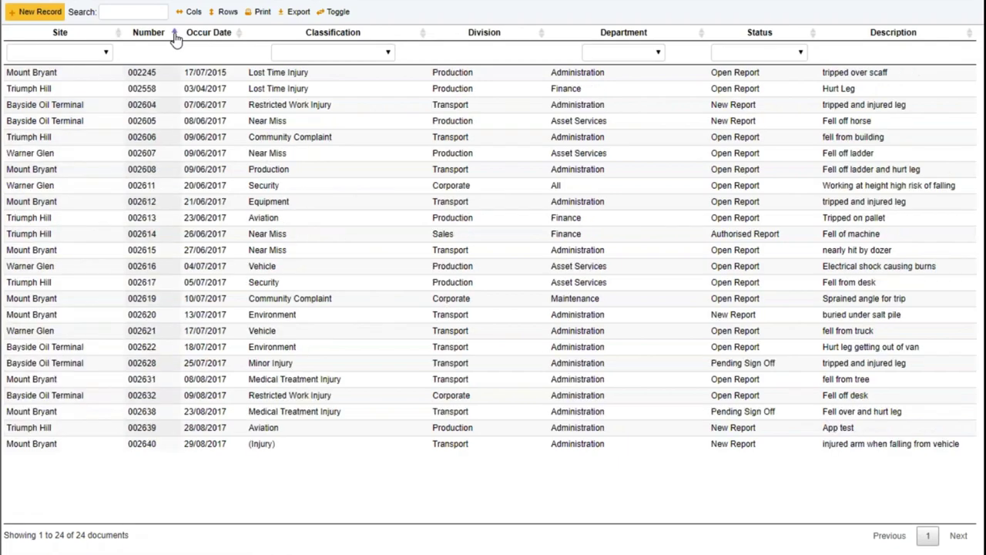
click(174, 37)
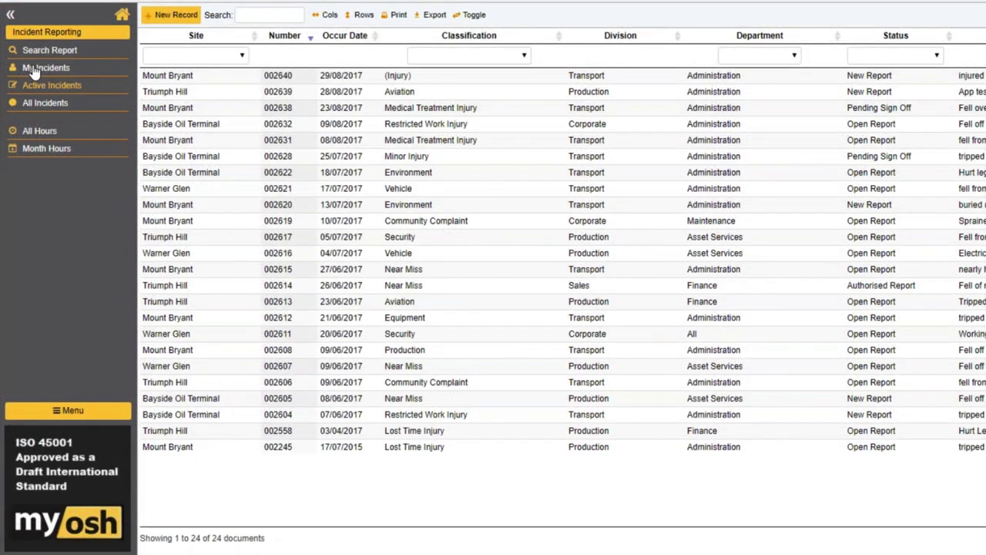
Step: Look through the My Incidents and Active Incidents lists and the home page's My Activities overview
click(35, 69)
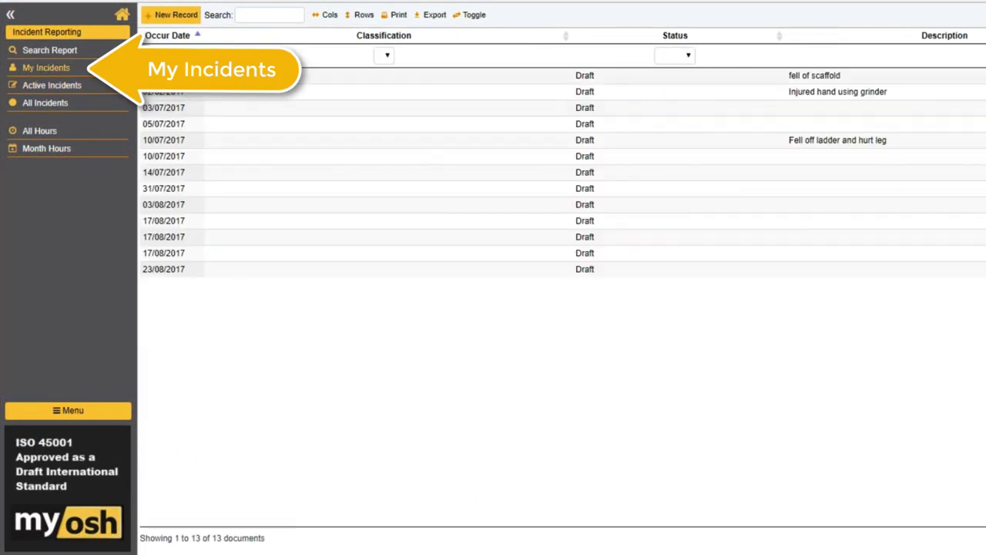
click(61, 87)
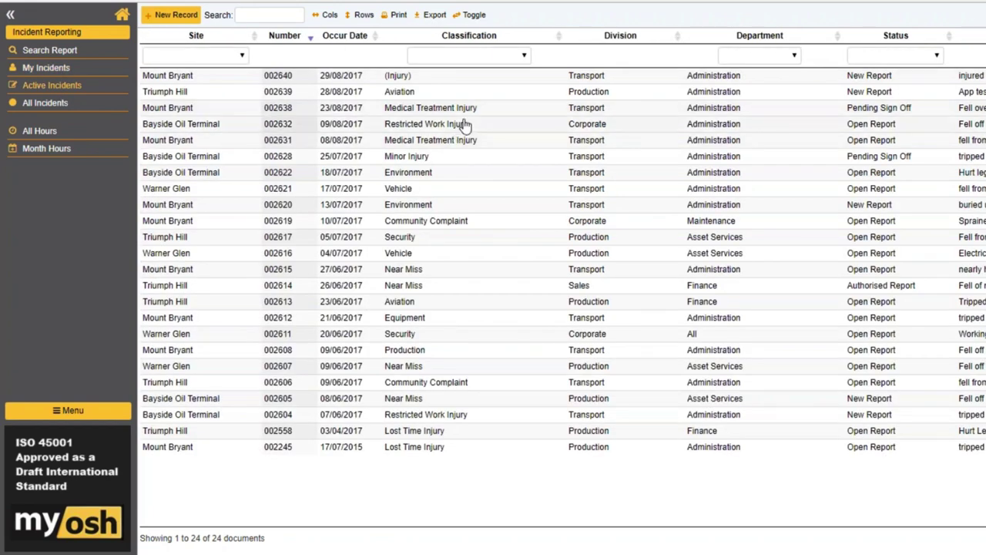
click(249, 17)
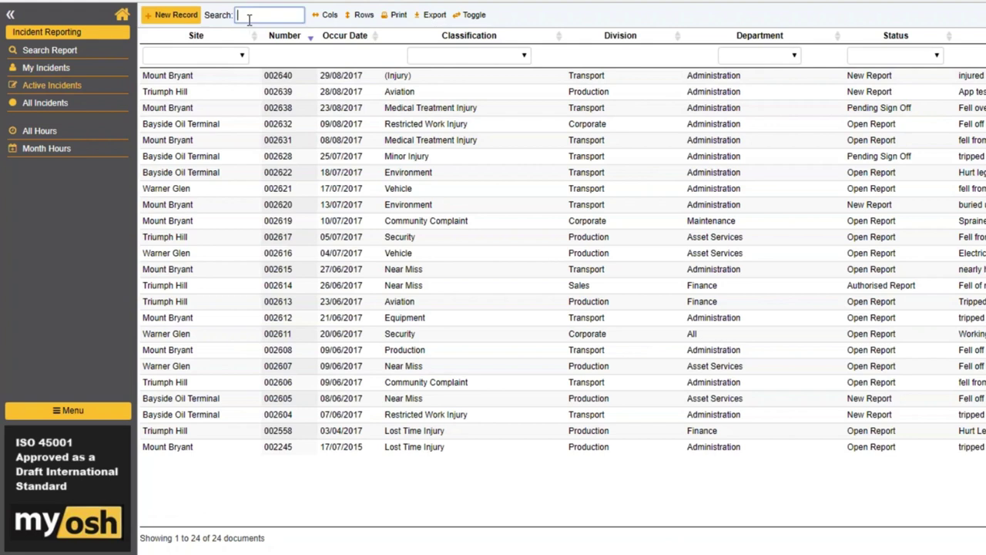
drag(226, 18, 126, 23)
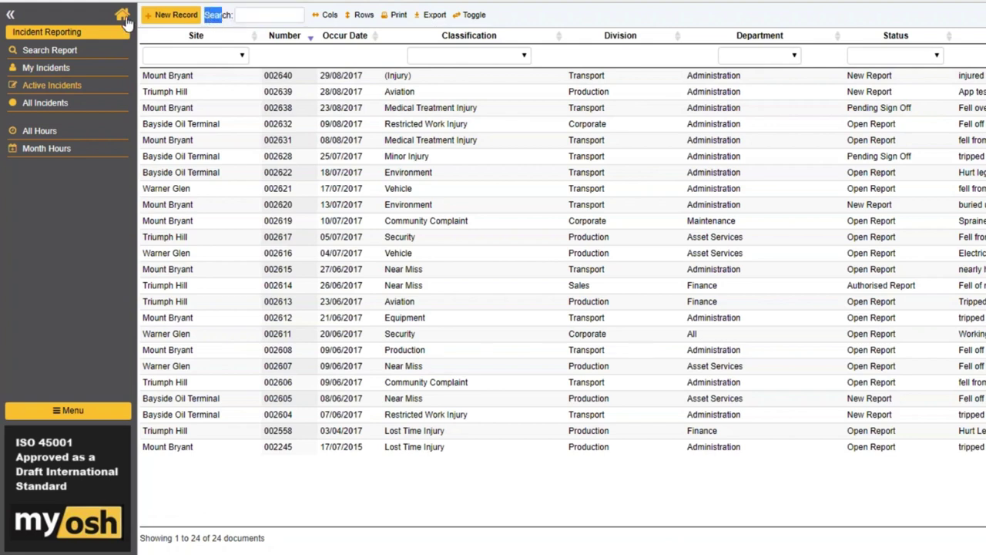
click(124, 20)
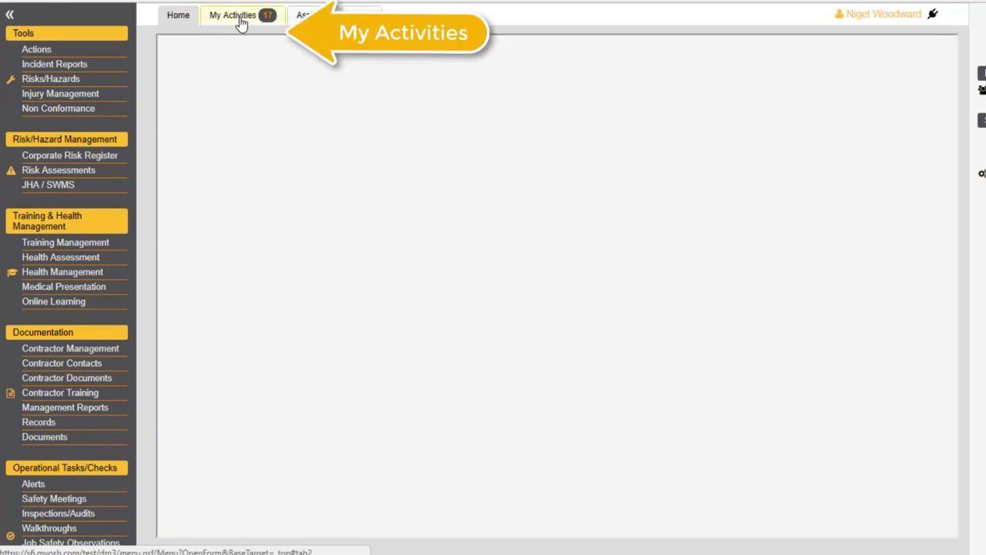
click(239, 19)
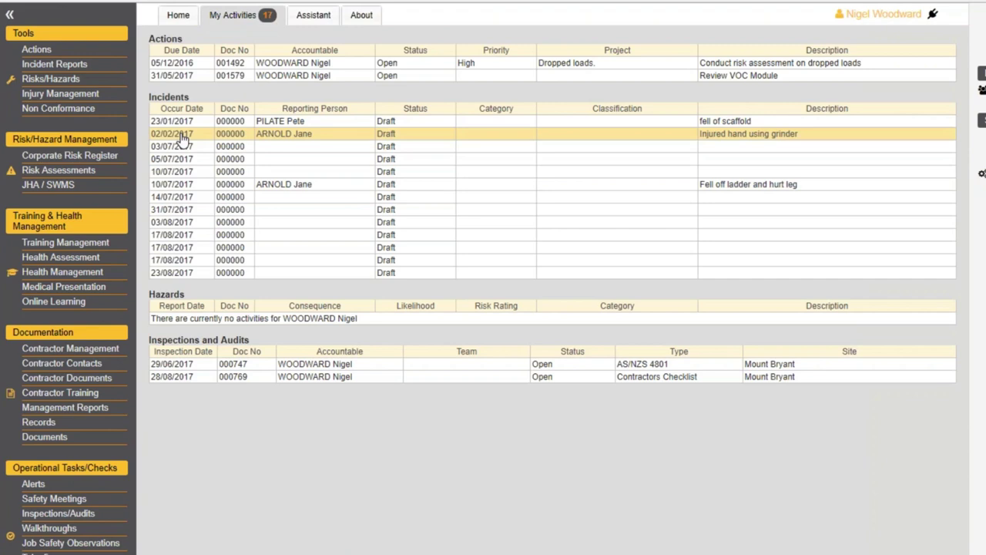
Step: Open the submitted incident report "injured arm when falling from vehicle" from Incident Reports for editing
click(53, 66)
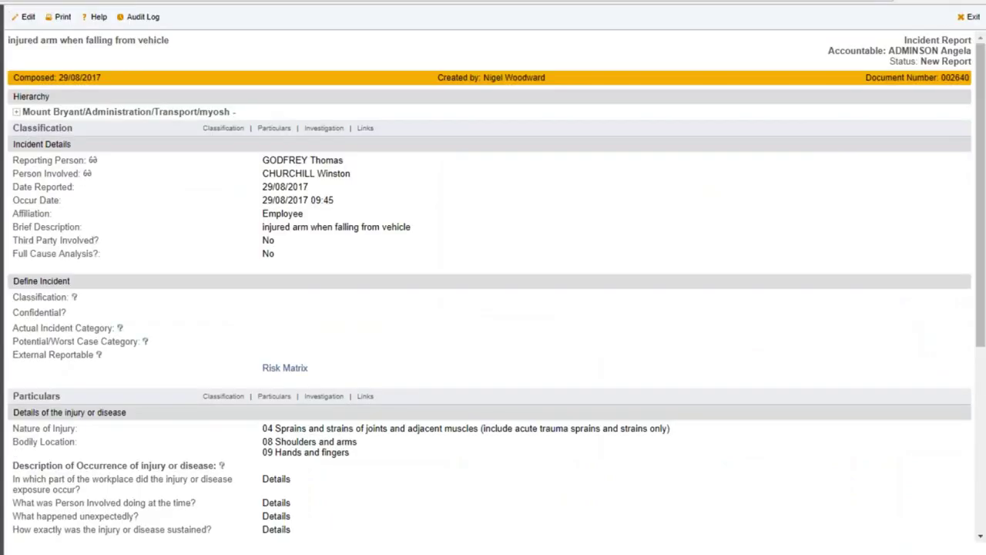
click(24, 16)
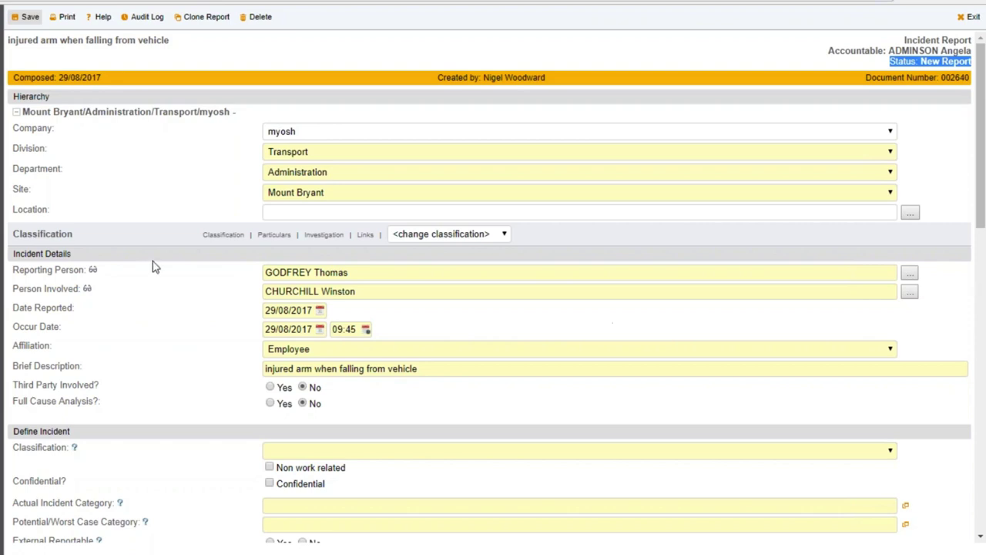
Step: Set the incident's classification to Medical Treatment Injury in the Define Incident section
scroll(153, 266, down, 2)
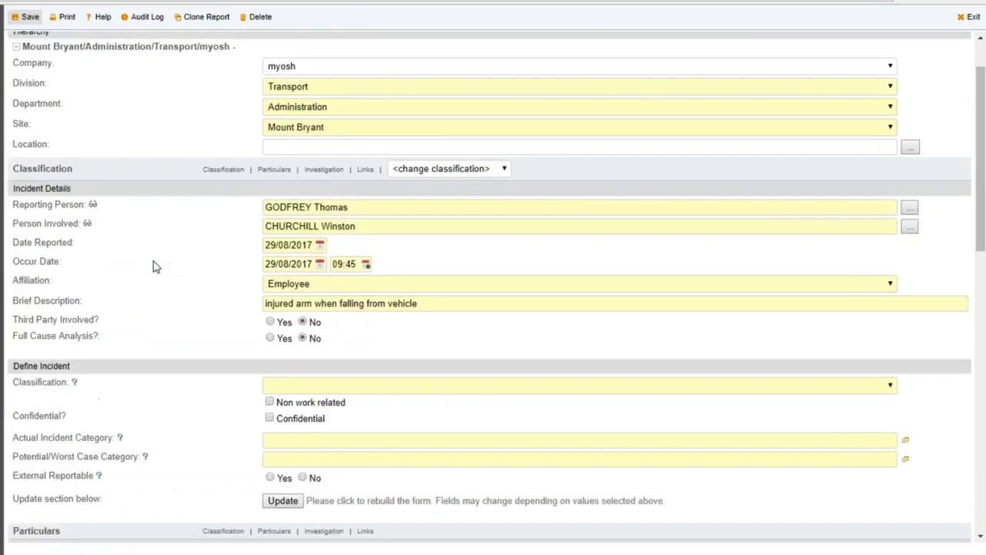
scroll(153, 266, down, 3)
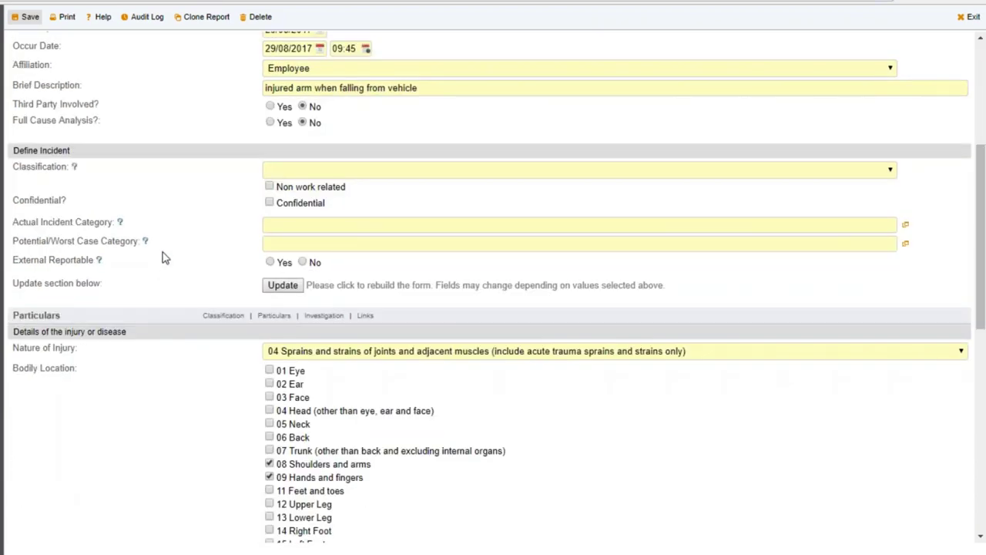
scroll(229, 381, down, 4)
scroll(239, 385, up, 4)
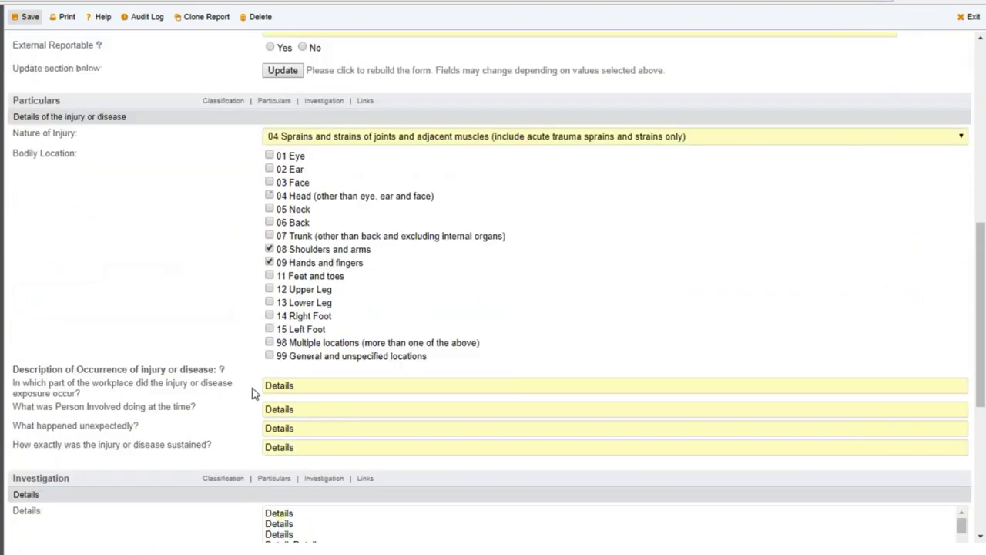
drag(24, 151, 70, 154)
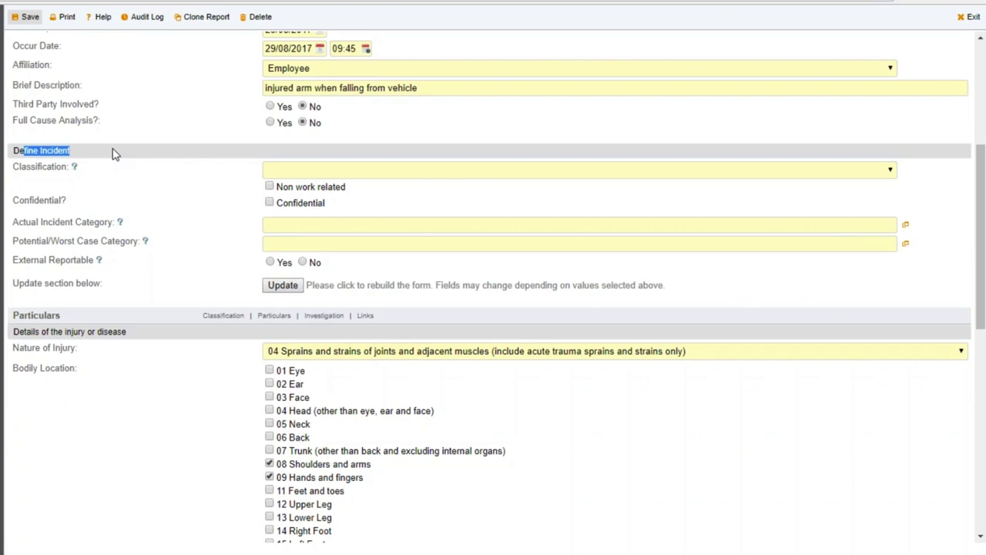
click(890, 172)
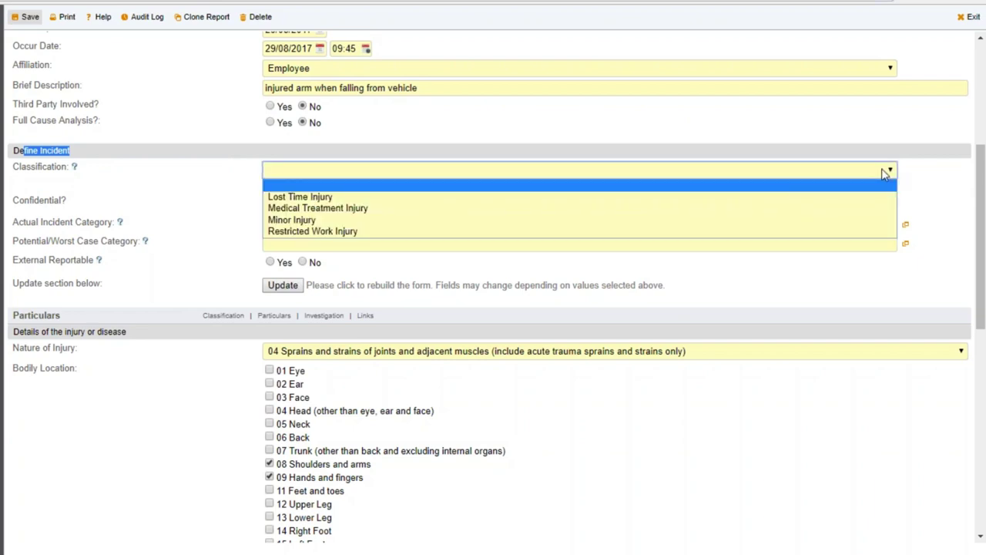
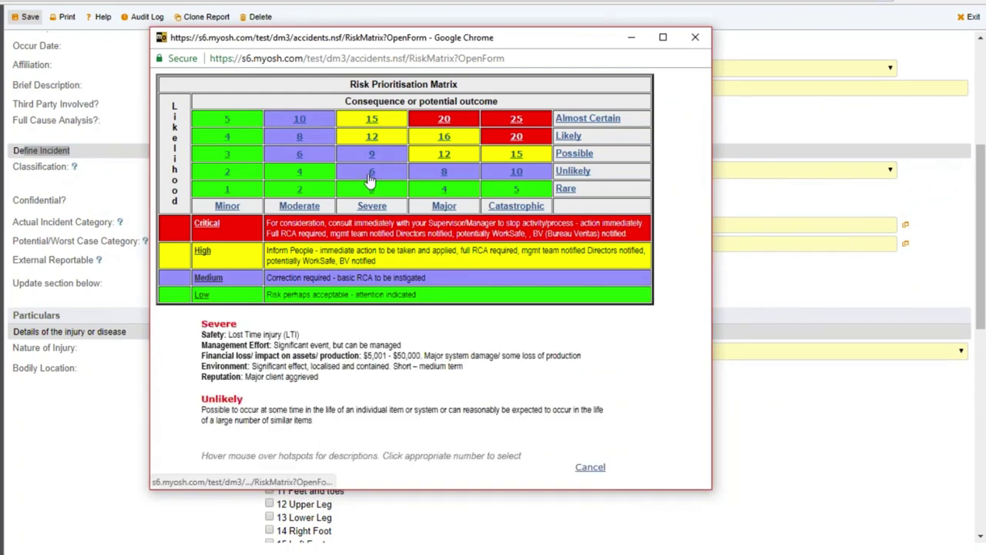
Step: Rate the Actual Incident Category in the risk matrix as 9, with Severe consequence and Possible likelihood
mouse_move(375, 216)
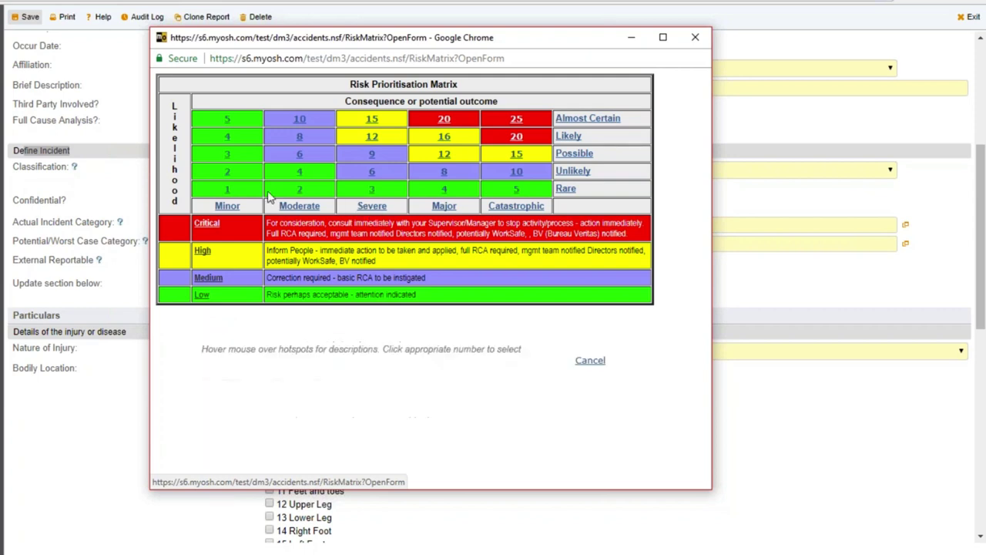
mouse_move(300, 143)
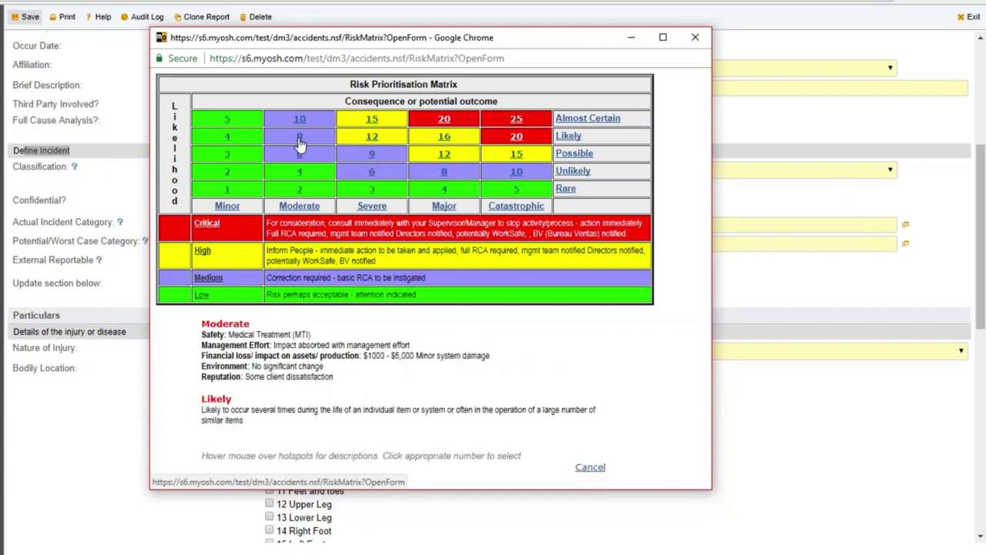
mouse_move(373, 160)
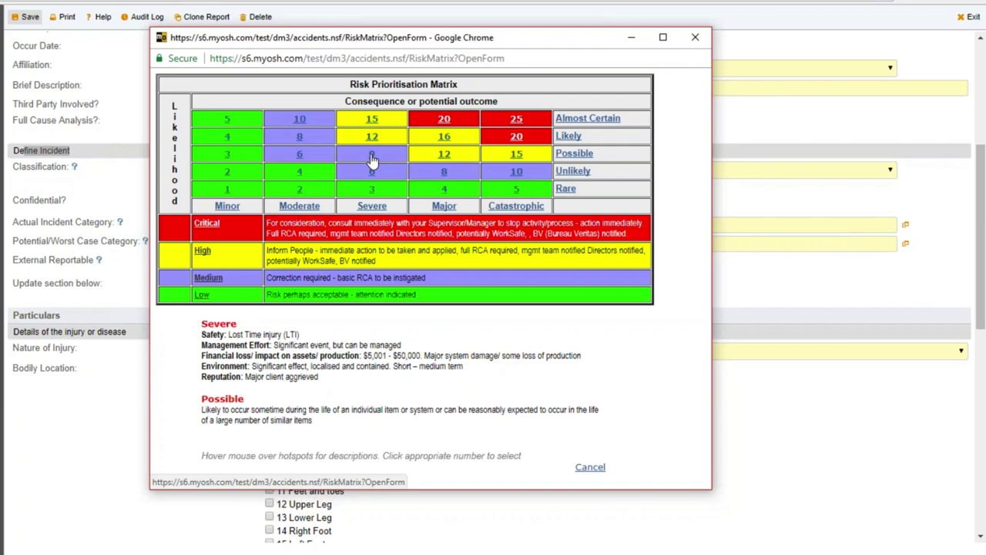
click(372, 159)
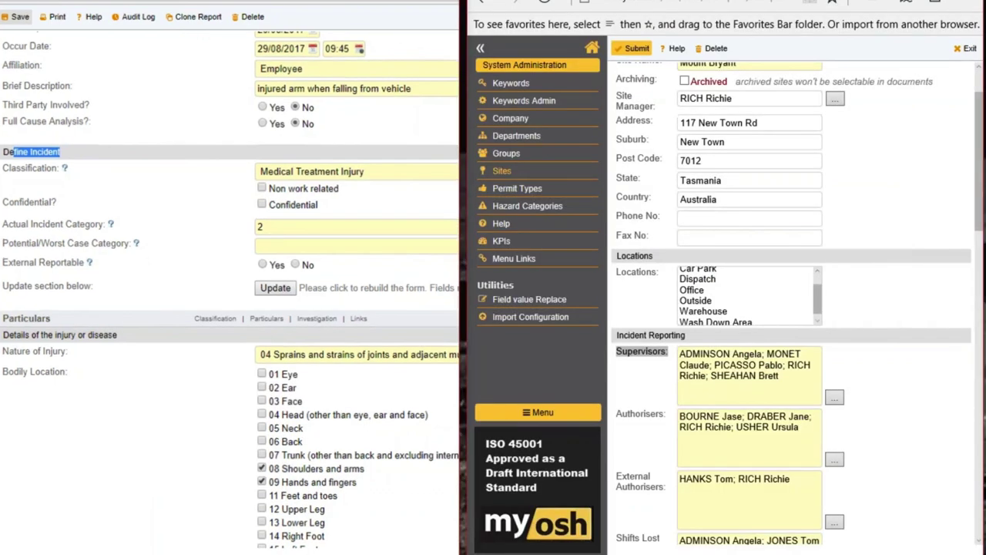
Step: Examine the Incident Reporting roles and notification recipients in the Mount Bryant site record
scroll(789, 293, down, 5)
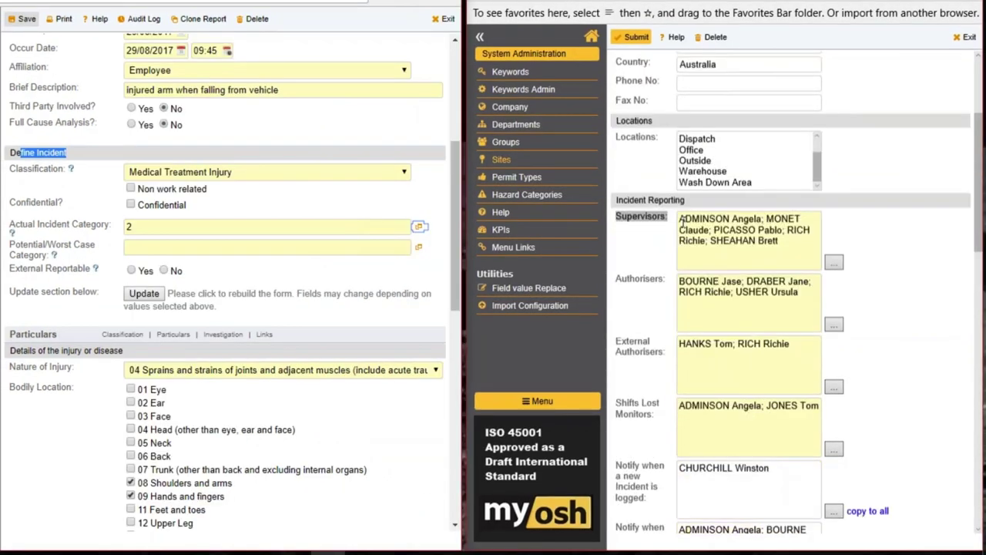
scroll(790, 293, down, 2)
drag(616, 144, 656, 253)
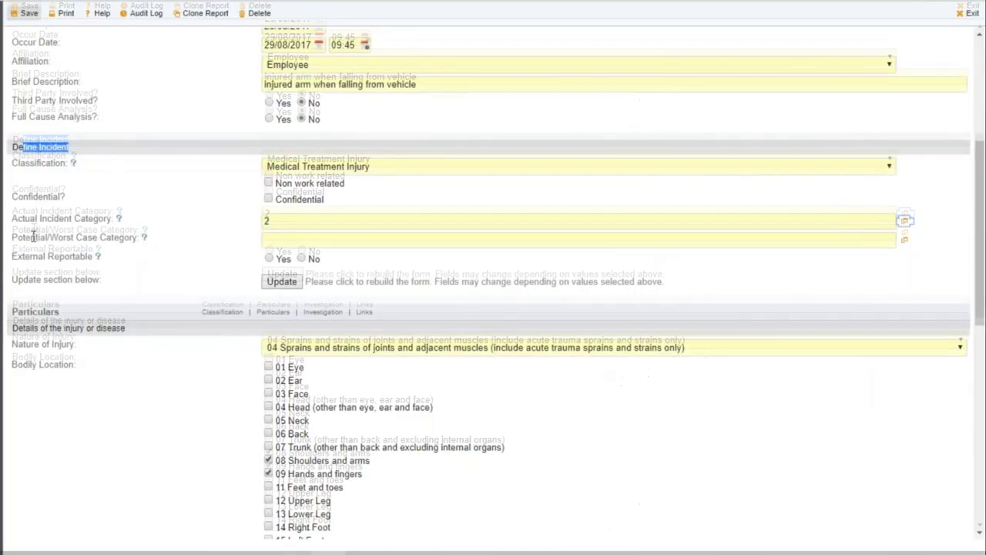
Step: Set the report's Potential/Worst Case Category to 3 from the risk matrix
drag(17, 237, 131, 261)
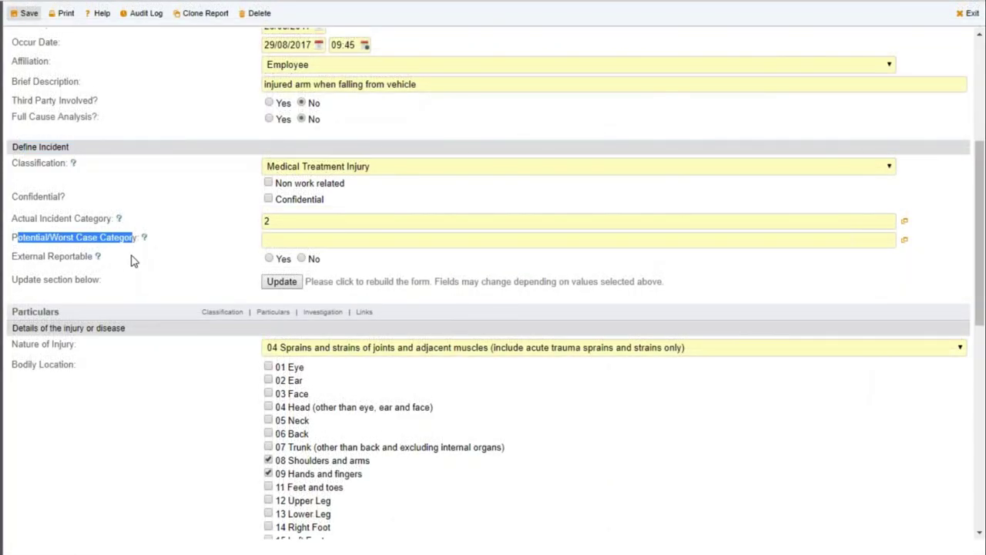
click(904, 239)
drag(17, 219, 113, 220)
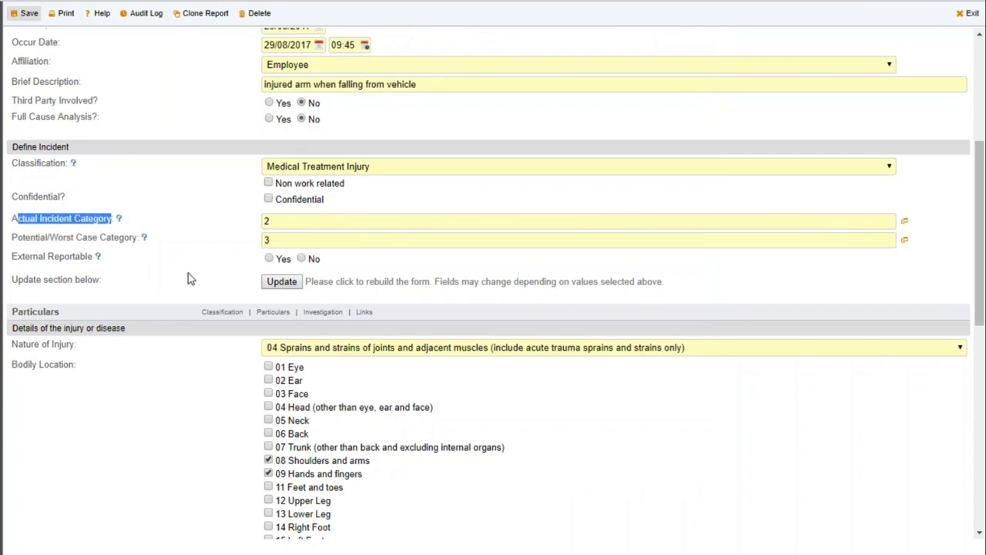
drag(46, 238, 139, 254)
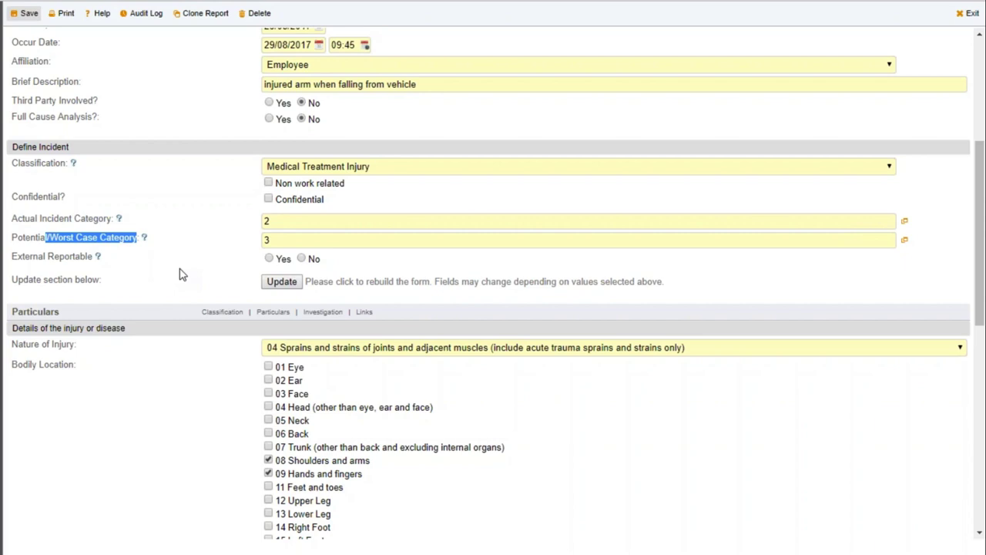
Step: Mark the incident as not External Reportable and rebuild the form, accepting the change notice
drag(23, 256, 193, 296)
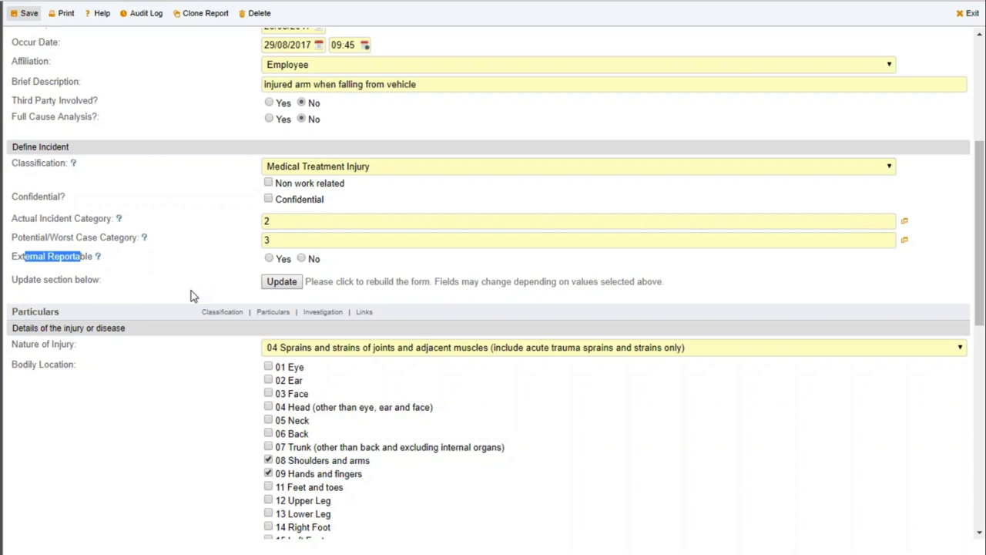
click(269, 259)
click(303, 260)
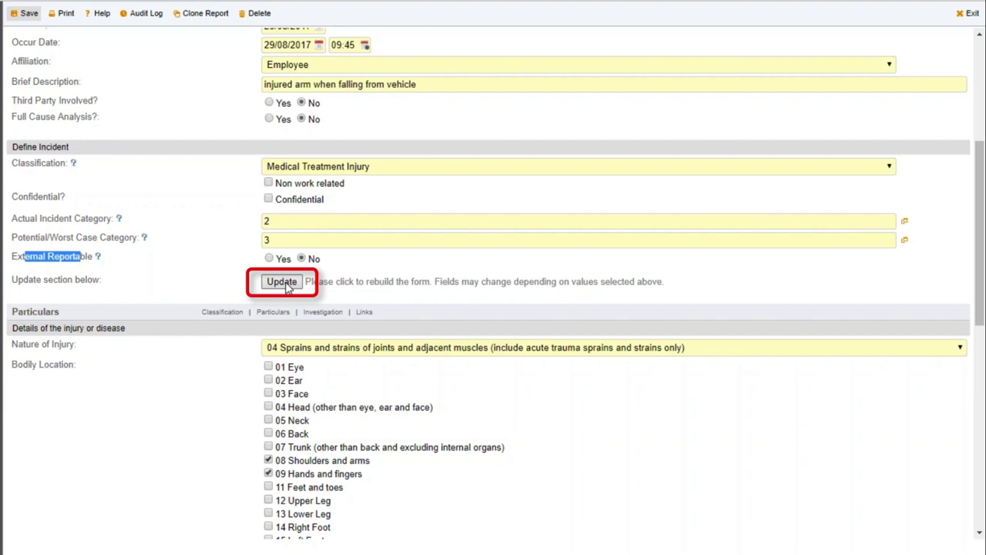
drag(983, 288, 969, 212)
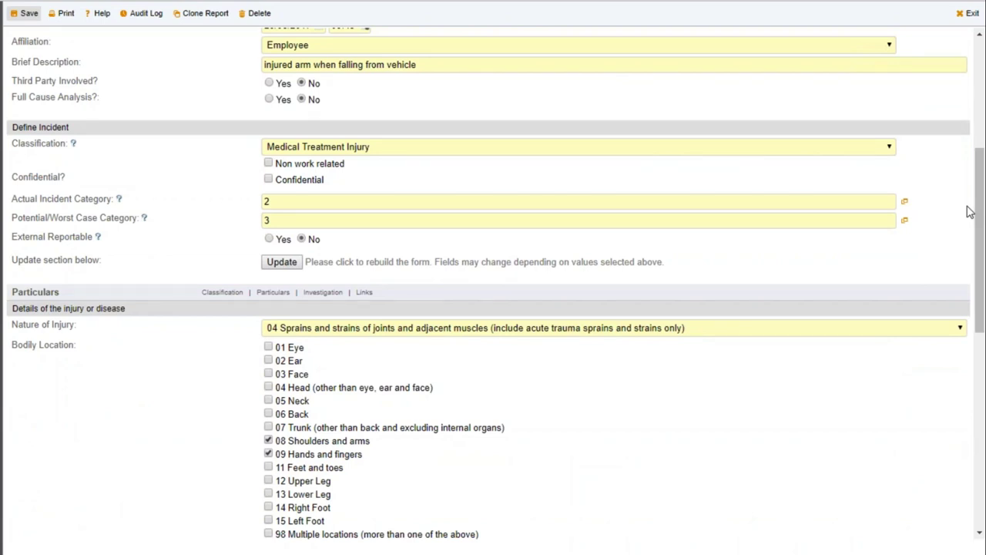
click(282, 263)
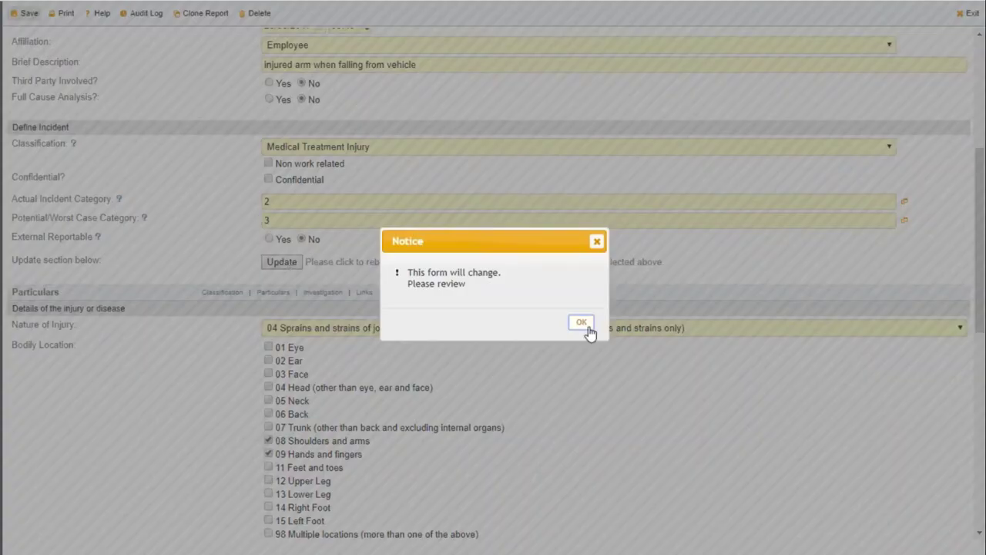
click(582, 323)
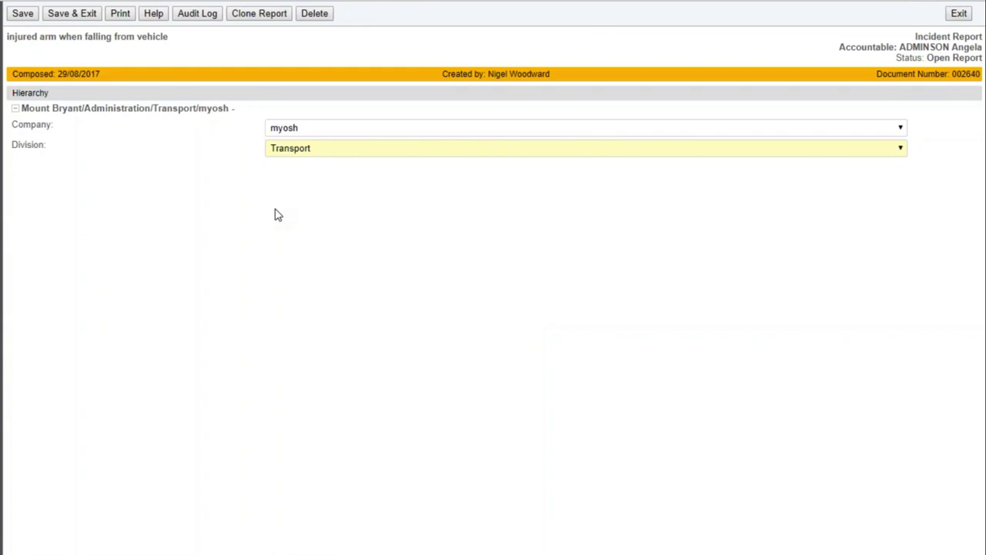
Step: Review the rebuilt report's classification, risk categories, worker particulars and report status
scroll(324, 339, down, 1)
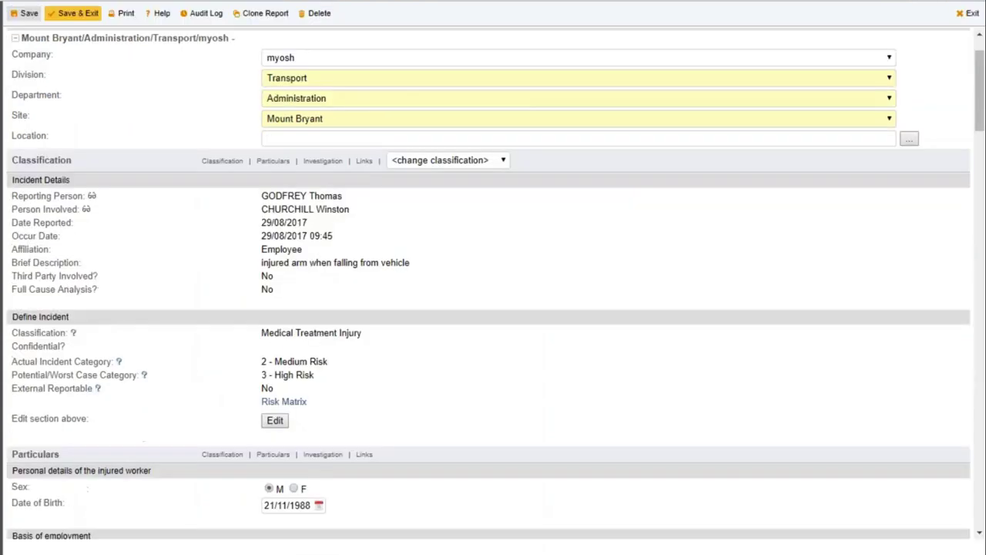
scroll(493, 308, down, 2)
scroll(322, 339, down, 1)
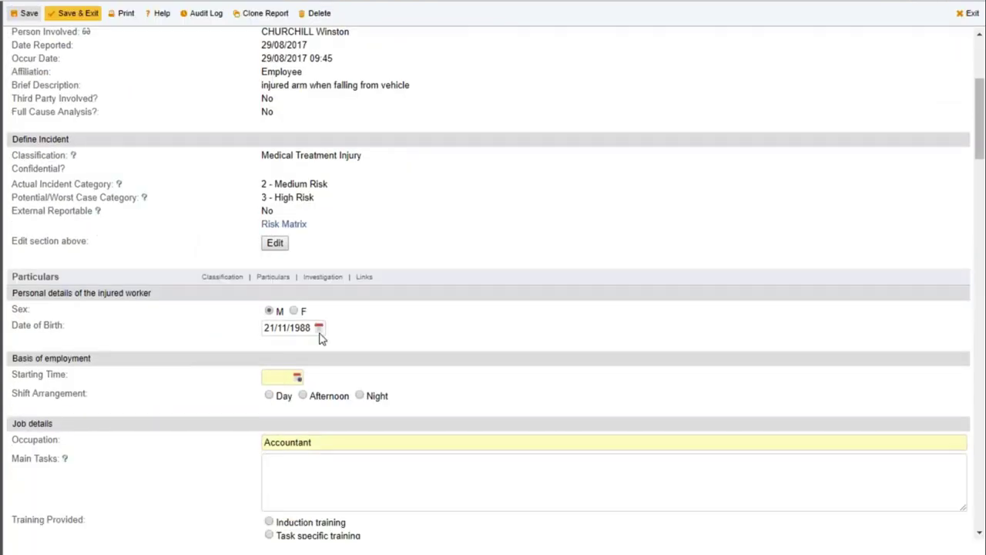
scroll(322, 339, down, 1)
drag(362, 123, 262, 122)
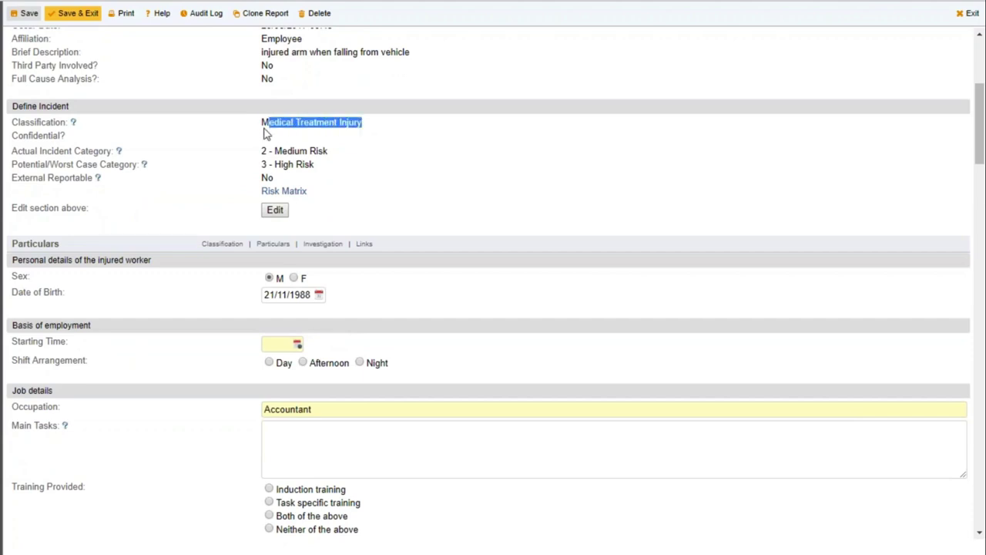
drag(303, 165, 261, 166)
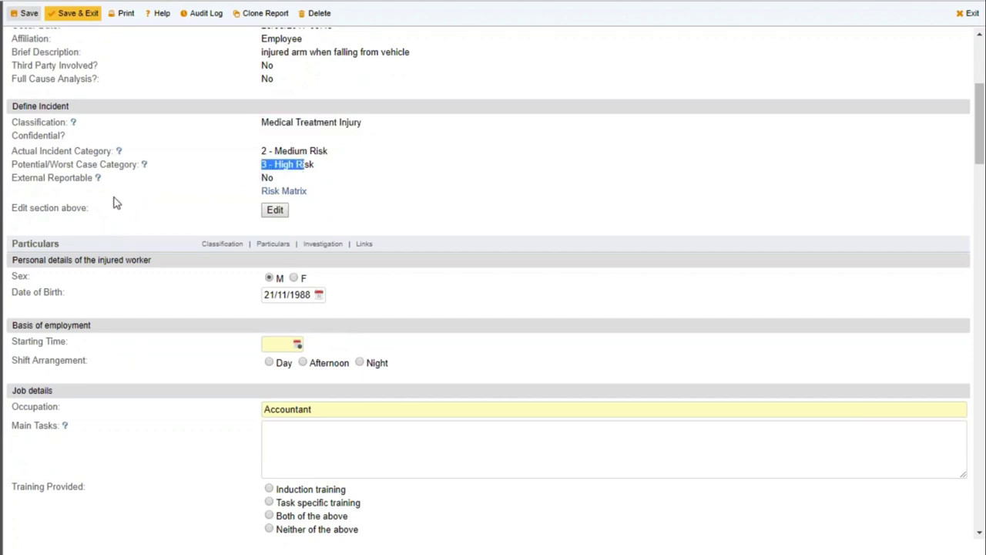
drag(13, 165, 138, 168)
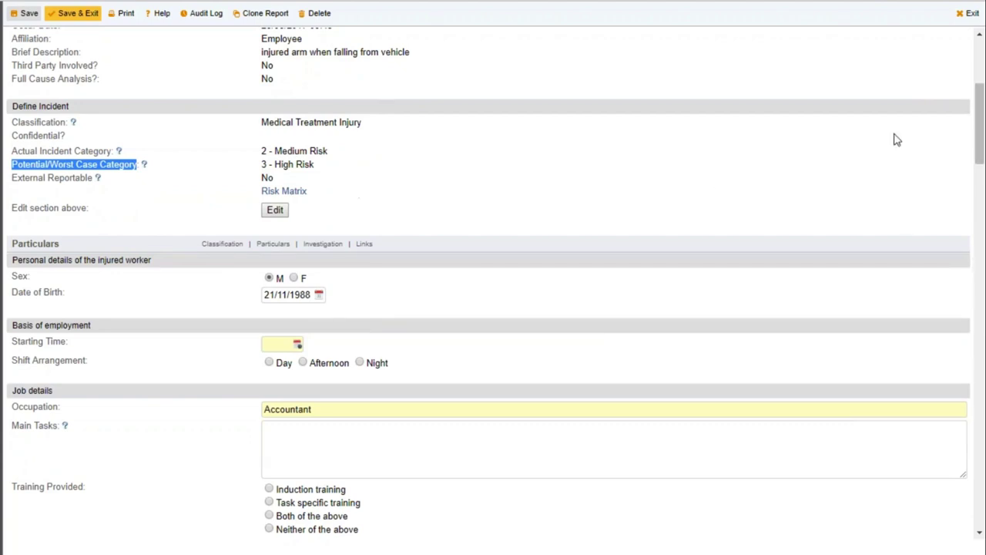
drag(982, 119, 981, 76)
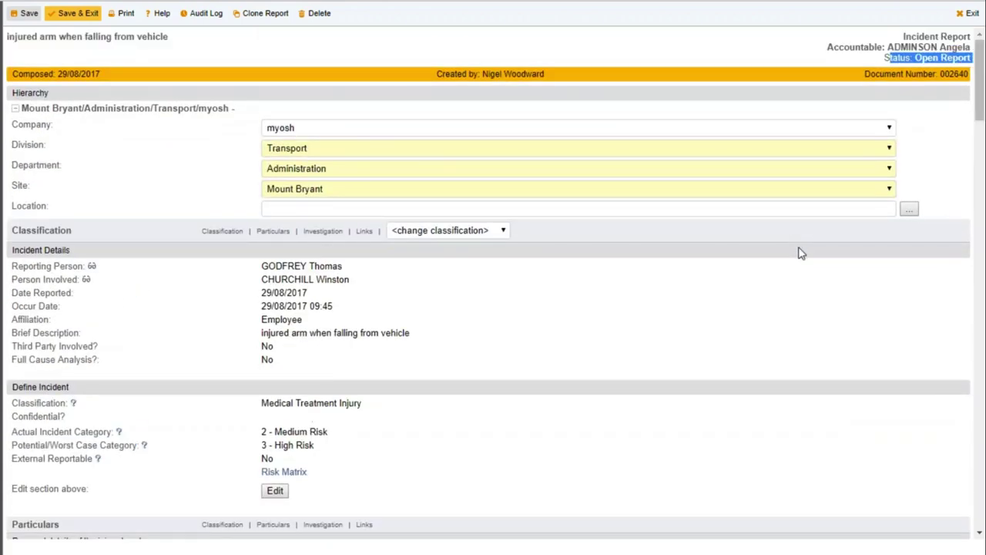
Step: Set the injured worker's starting time to 10:15 and the shift arrangement to Day
scroll(812, 351, down, 1)
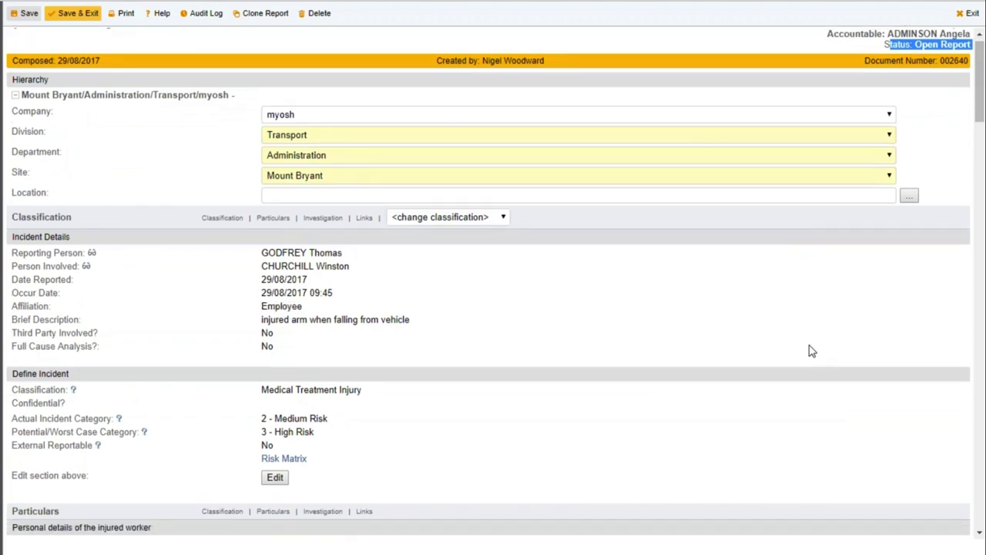
scroll(812, 350, down, 5)
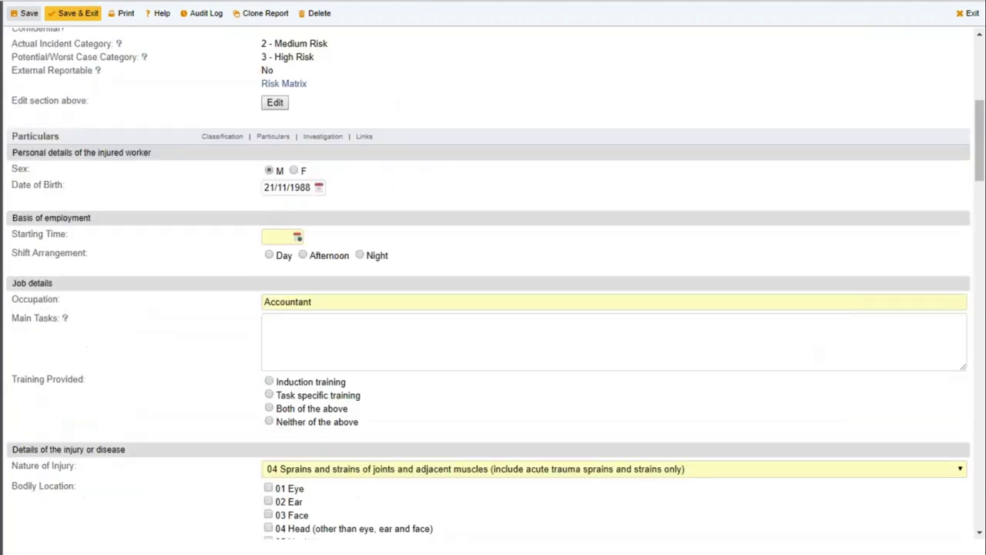
click(286, 205)
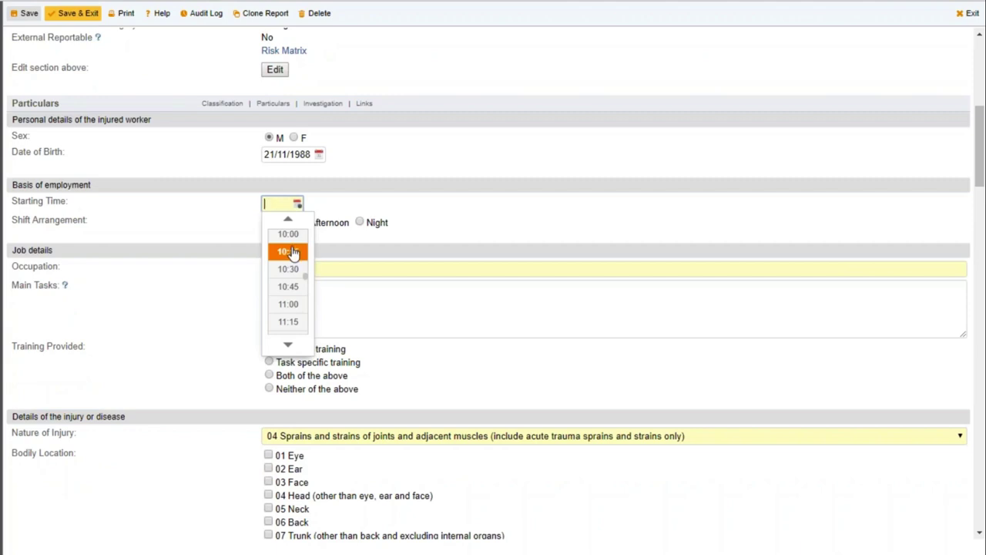
click(288, 254)
click(271, 223)
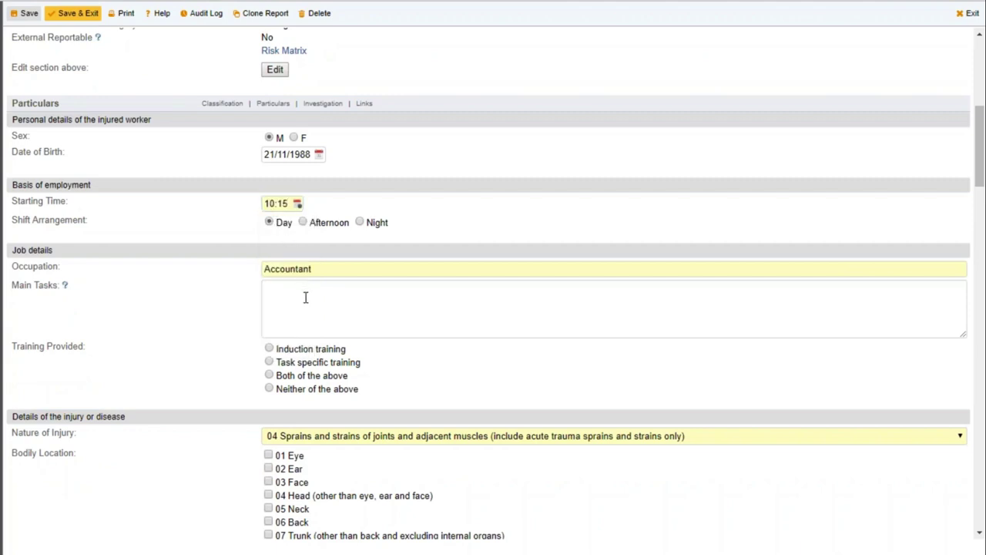
Step: Examine the worker's occupation, the brief description and the other read-only incident details
drag(313, 268, 263, 269)
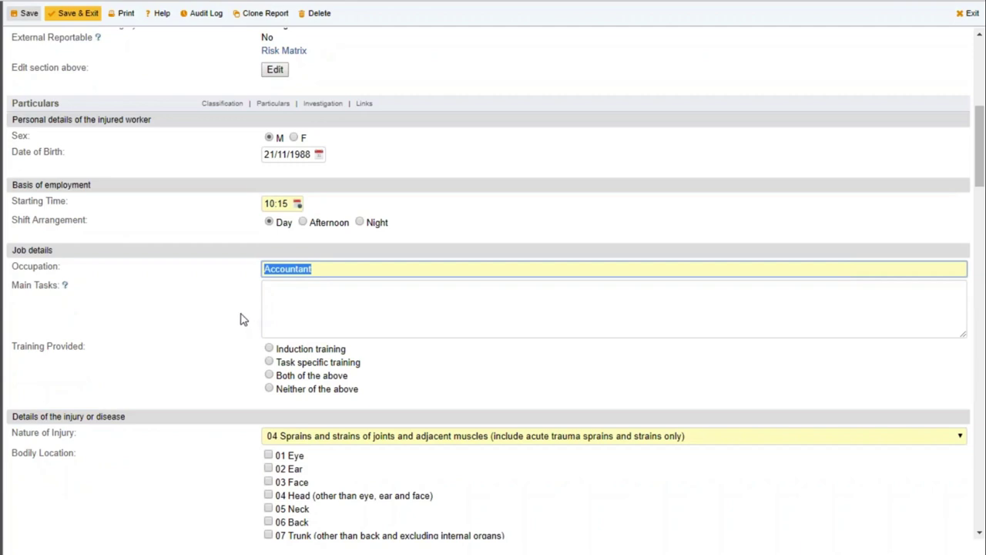
scroll(241, 319, up, 1)
scroll(241, 319, up, 4)
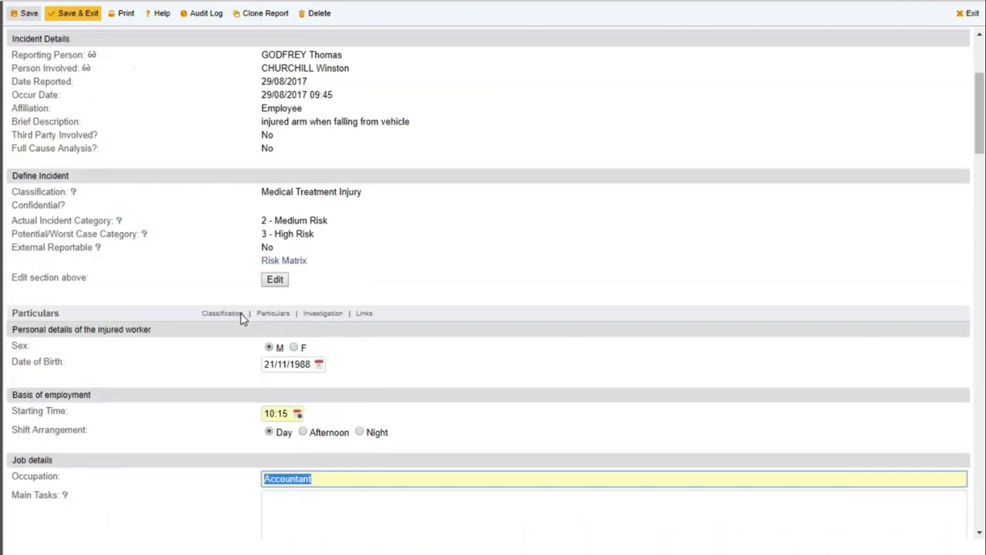
triple_click(335, 122)
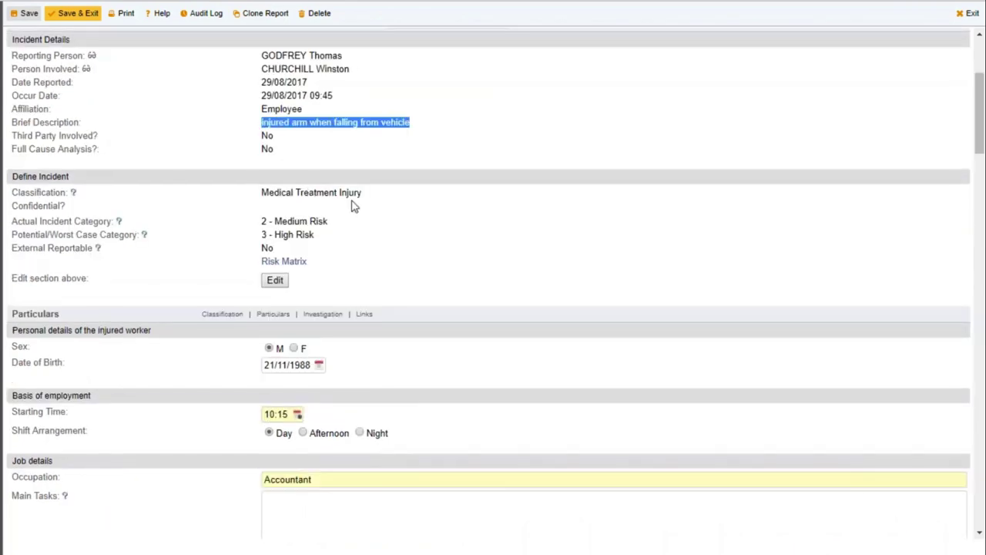
scroll(354, 206, up, 2)
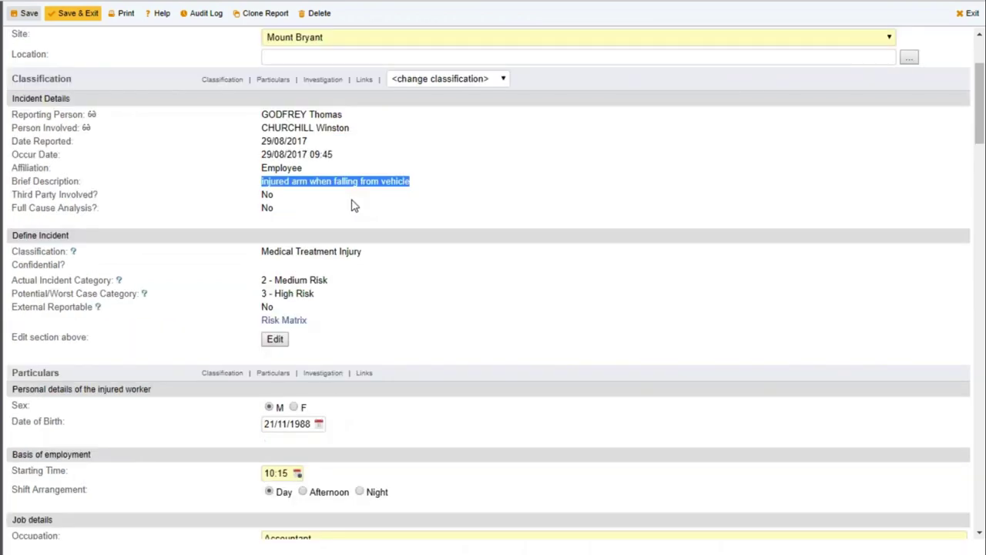
scroll(353, 206, up, 2)
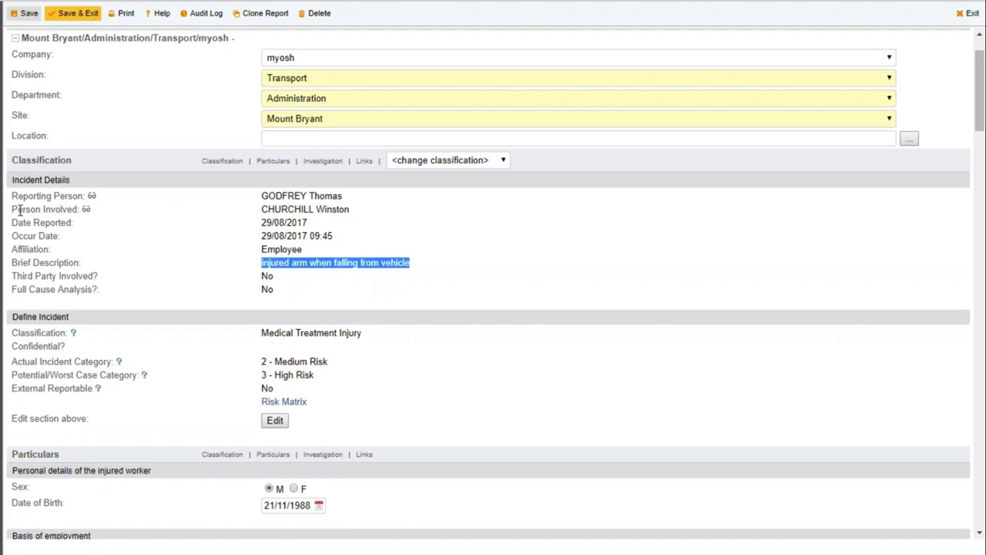
Step: Open the involved person's record, examine the personal details, training courses and associated incidents, and close the record
drag(12, 208, 87, 215)
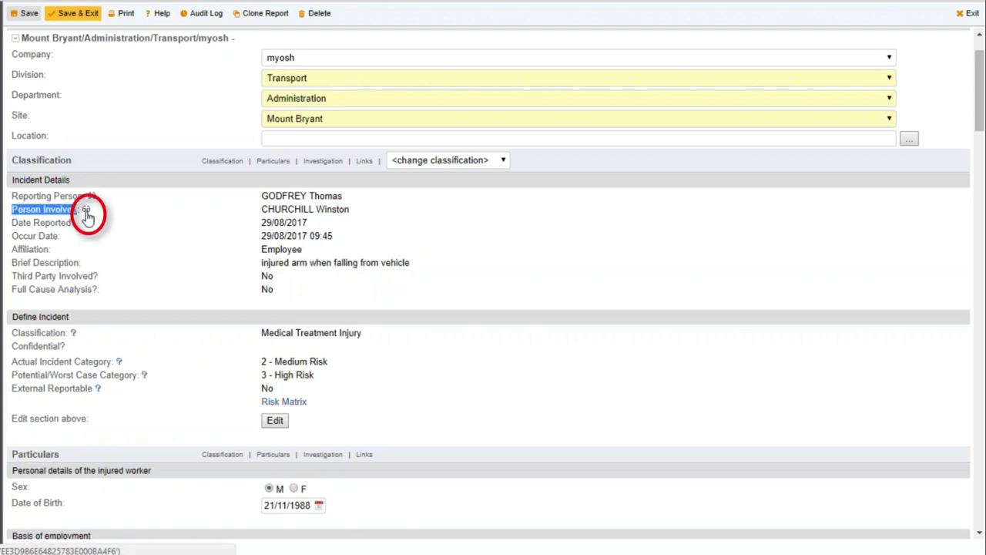
click(87, 212)
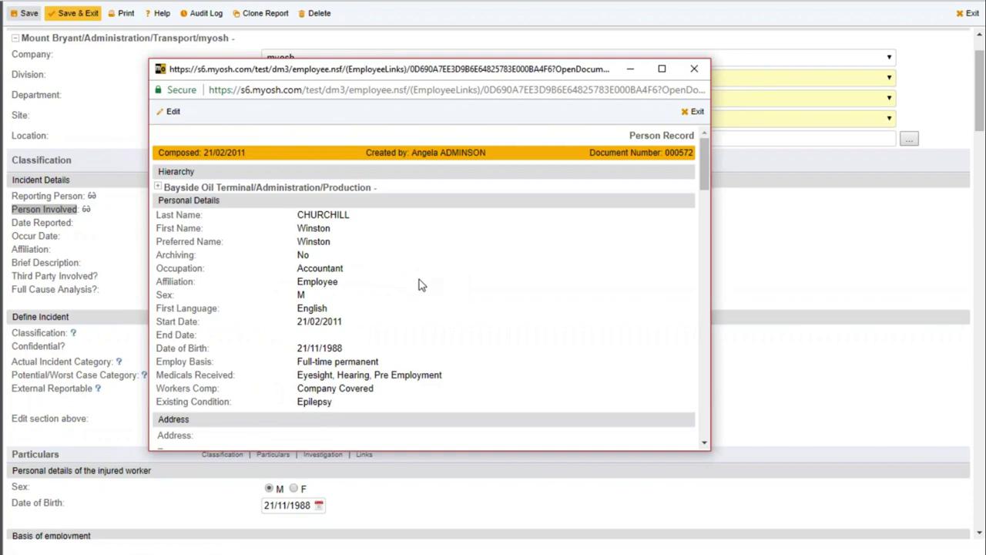
scroll(418, 280, down, 2)
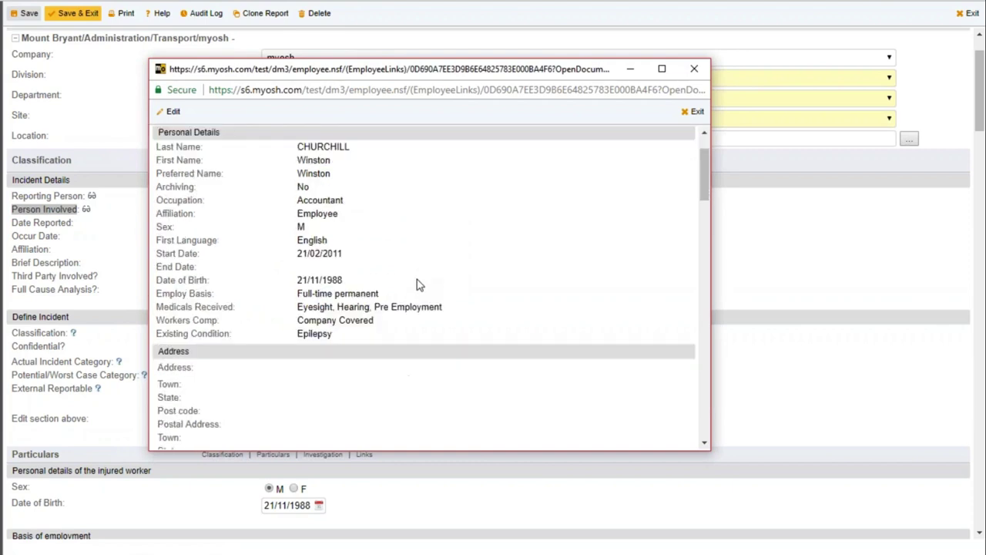
scroll(417, 282, down, 2)
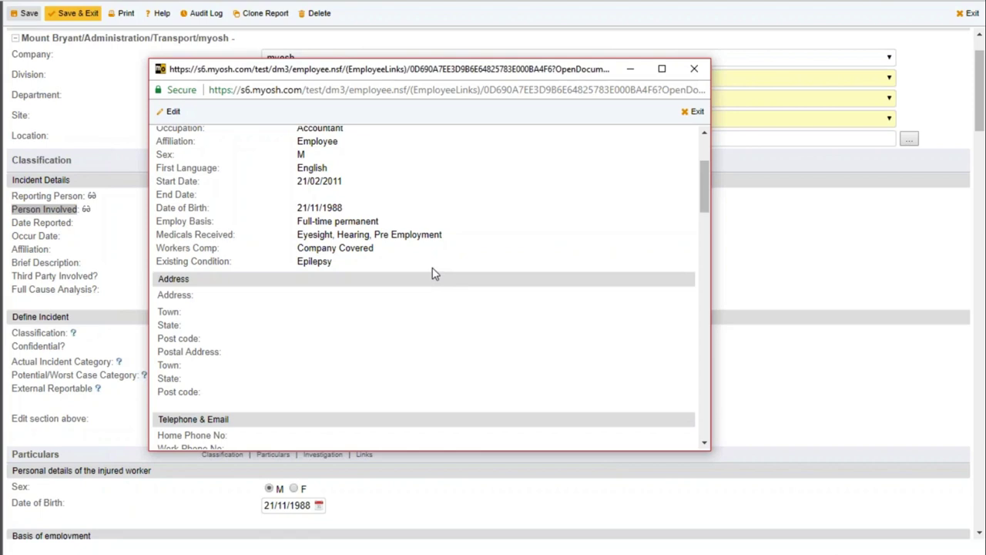
scroll(433, 275, down, 2)
scroll(434, 275, down, 3)
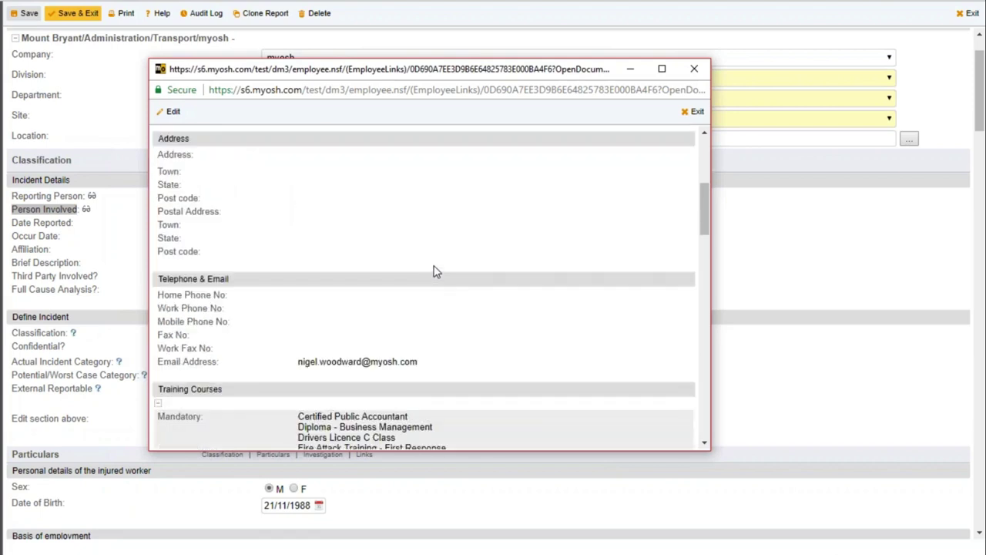
scroll(434, 273, down, 7)
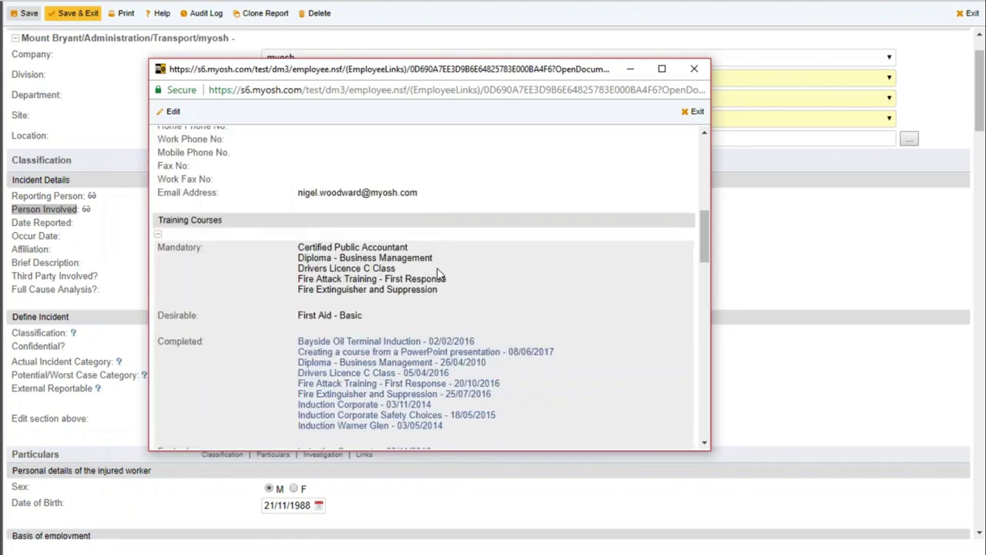
scroll(336, 251, down, 2)
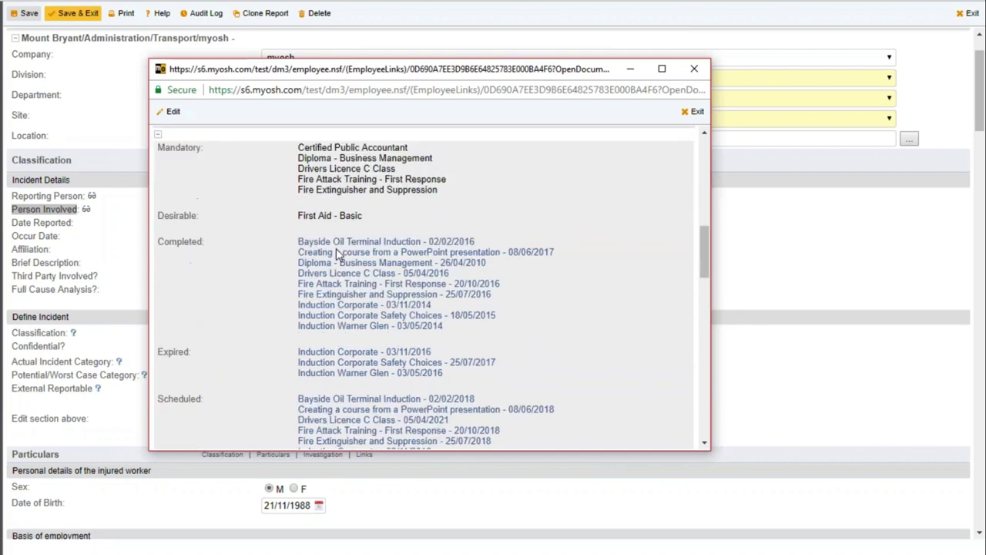
scroll(336, 252, down, 3)
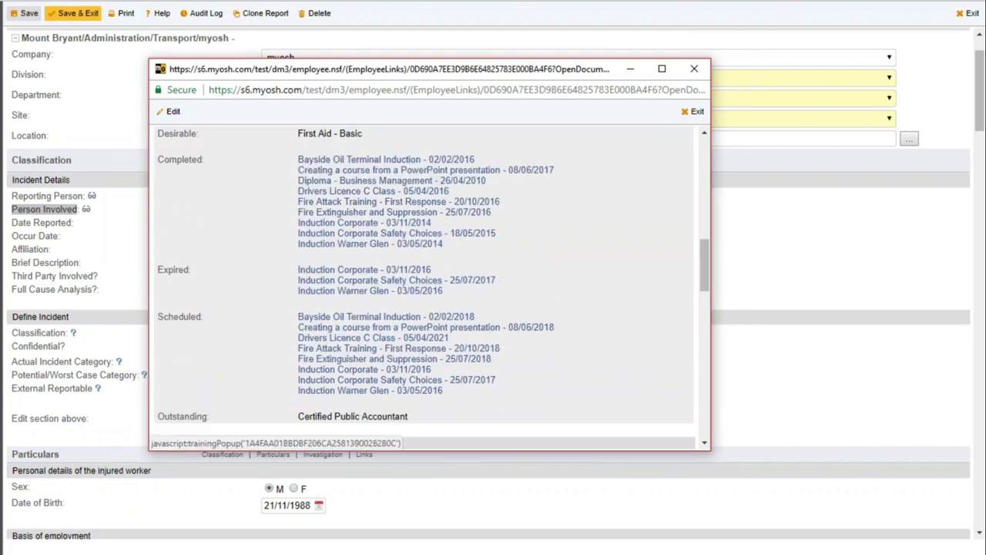
scroll(486, 329, down, 3)
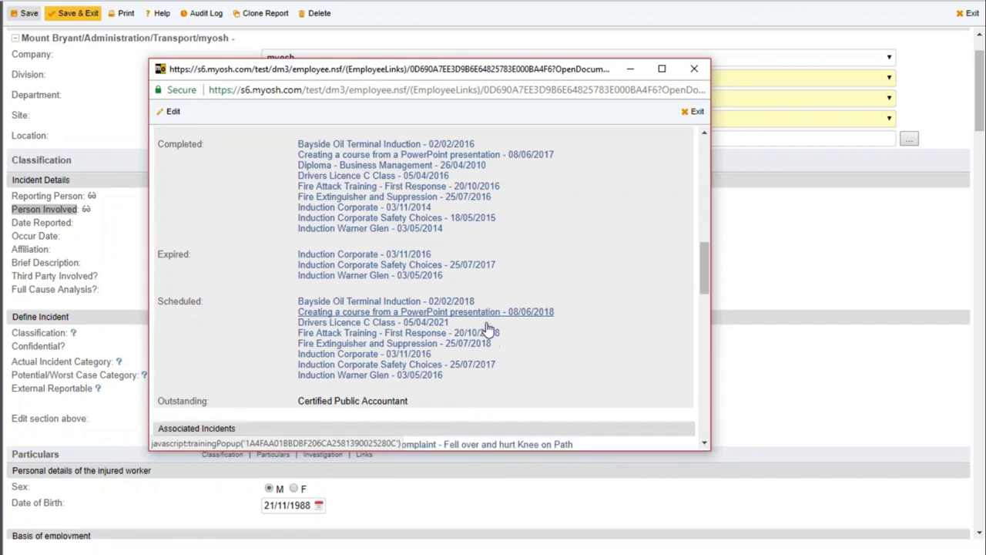
drag(162, 390, 248, 395)
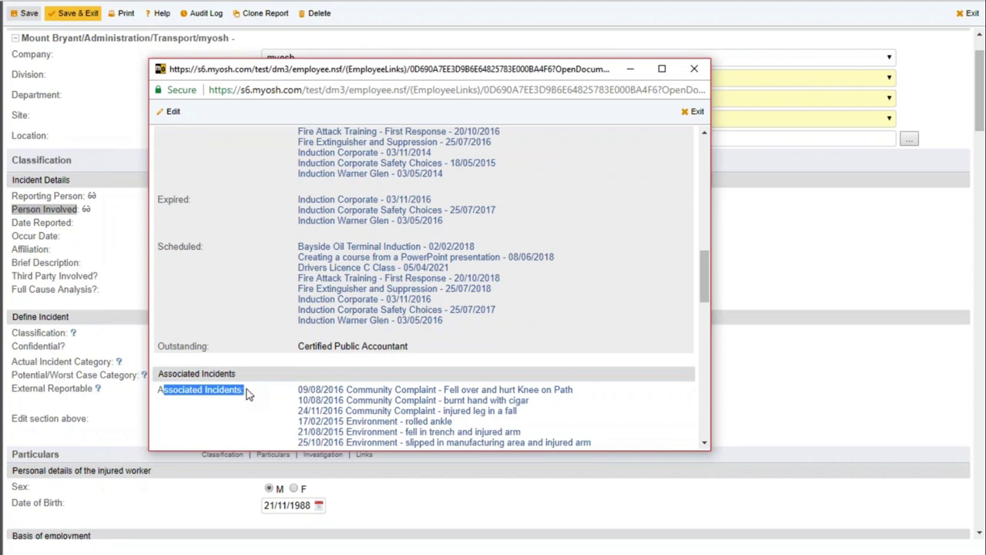
click(695, 71)
Step: Enter "Details" as the injured worker's main tasks in the job details
scroll(655, 250, down, 2)
scroll(655, 251, down, 3)
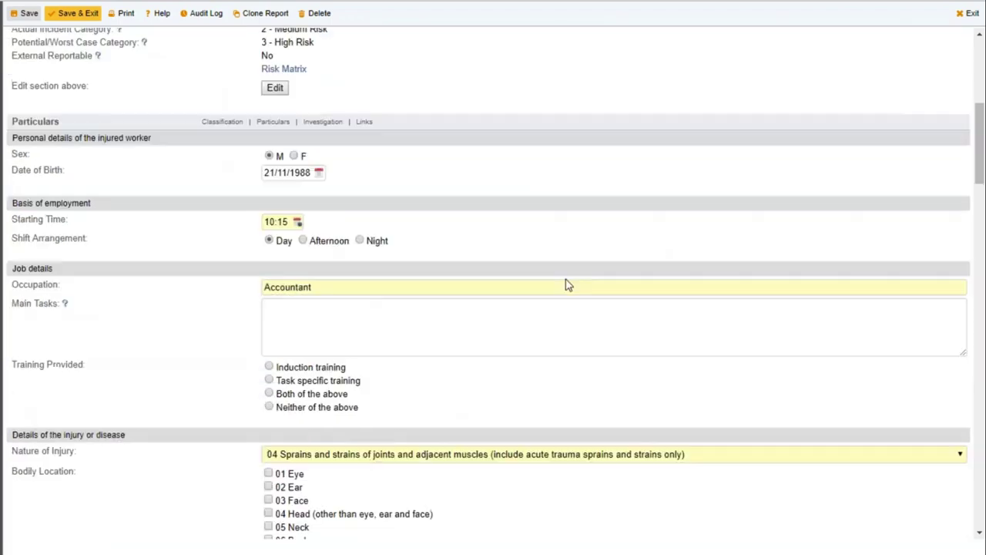
scroll(567, 286, down, 1)
click(312, 311)
text(Details)
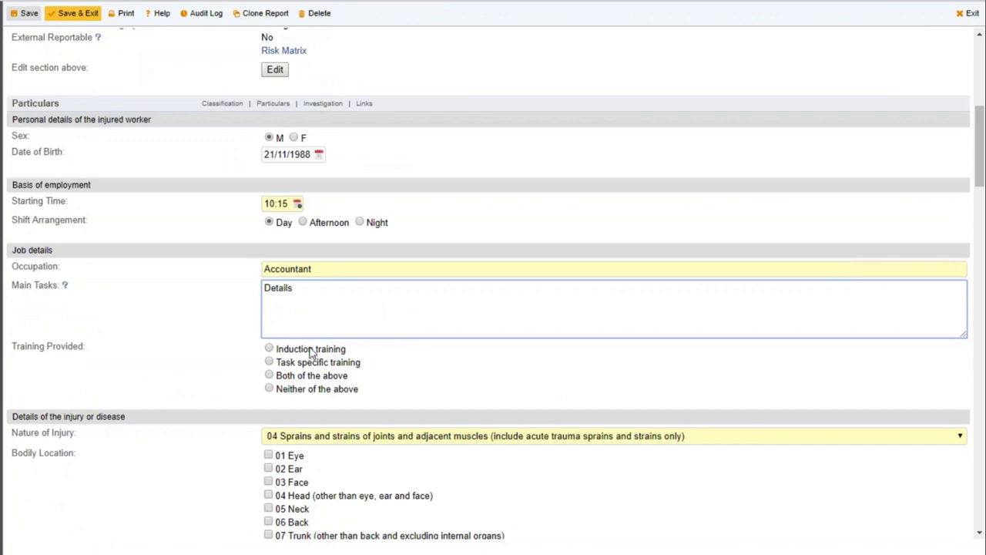
Step: Set the mechanism of injury to 01 Falls from a height
scroll(244, 360, down, 1)
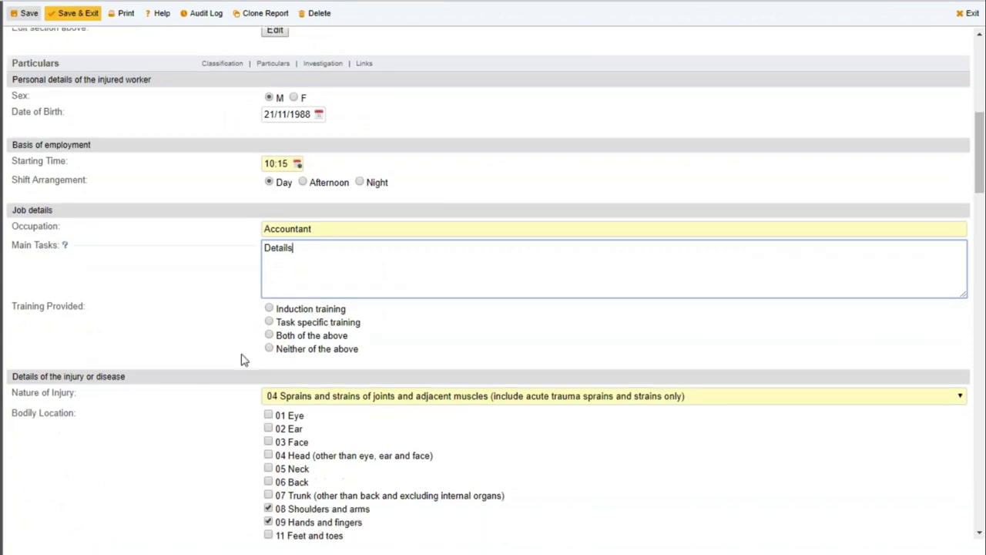
scroll(243, 361, down, 3)
scroll(241, 359, down, 1)
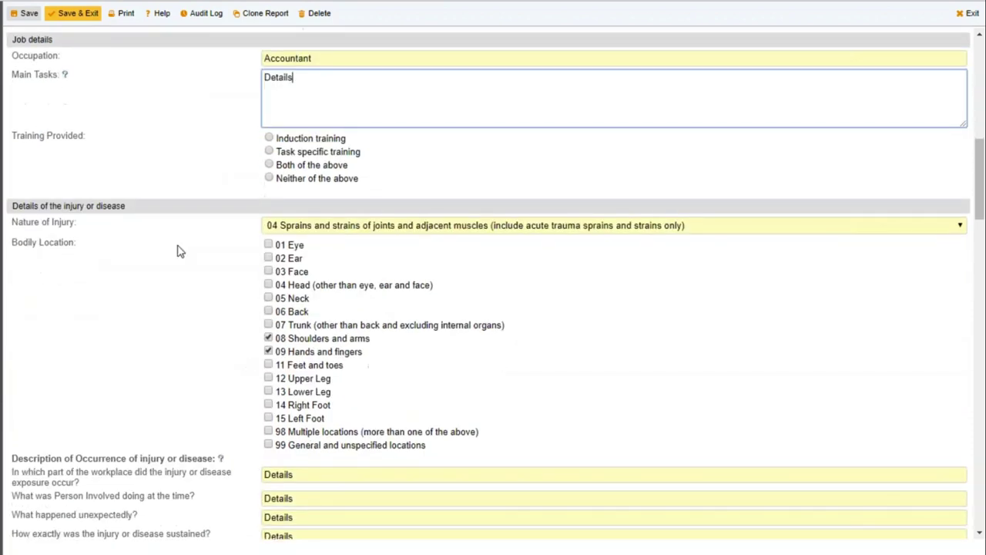
scroll(197, 308, down, 2)
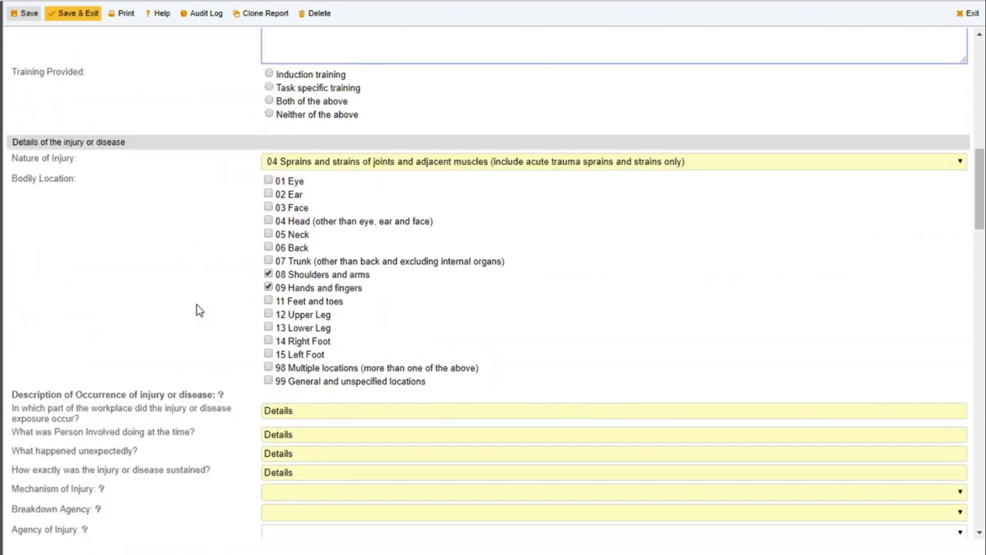
scroll(224, 331, down, 3)
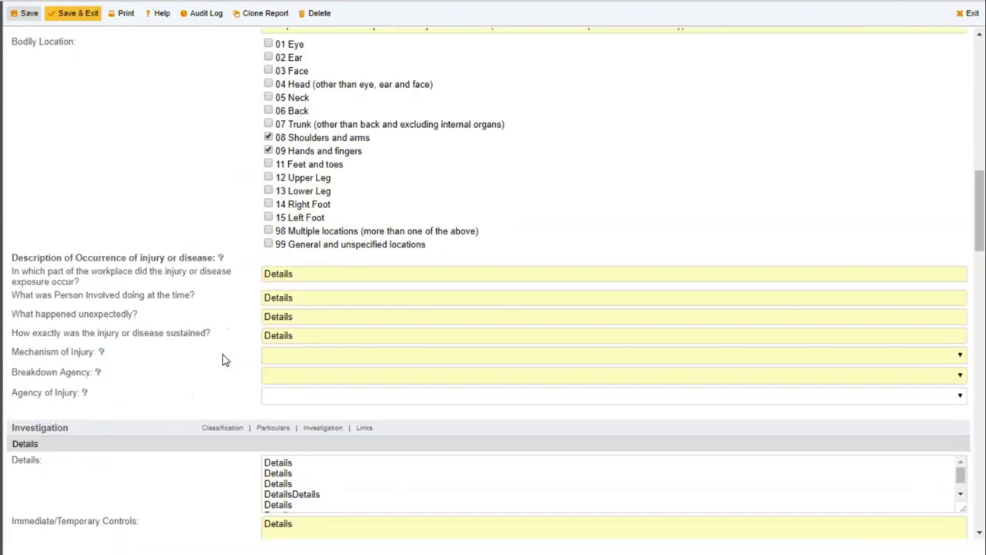
click(316, 351)
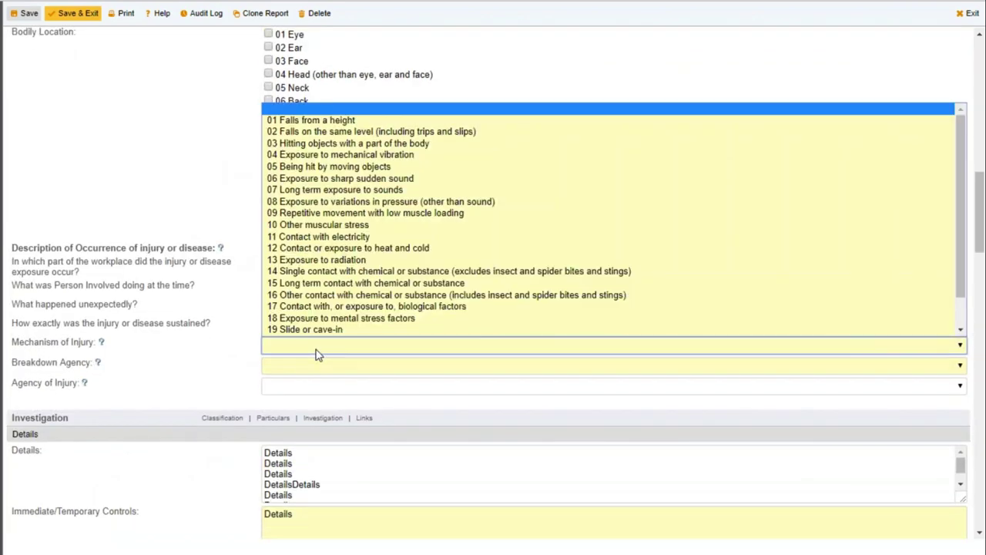
key(Down)
key(Down)
key(Down)
key(Down)
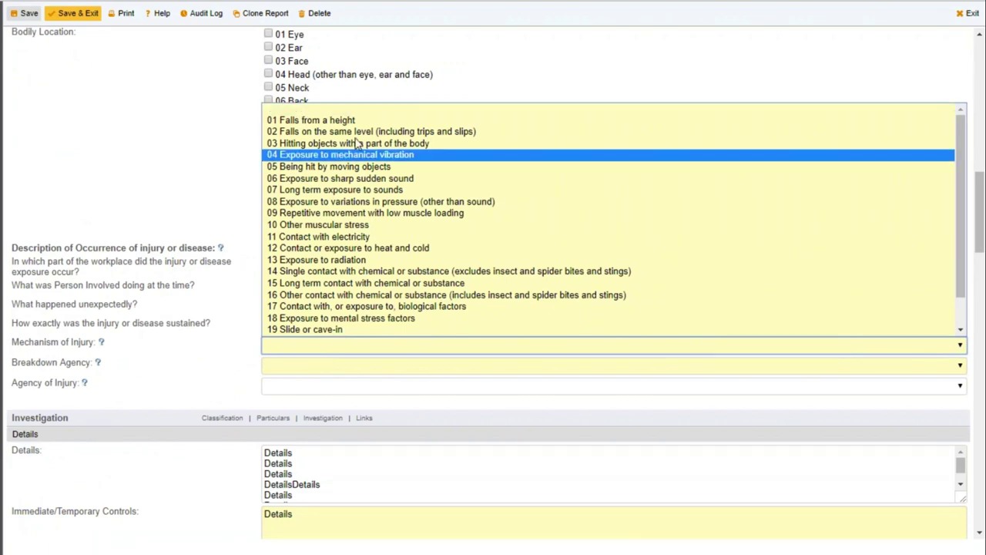
key(Up)
key(Up)
key(Up)
key(Return)
Step: Set the breakdown agency to 03 Road transport
click(325, 370)
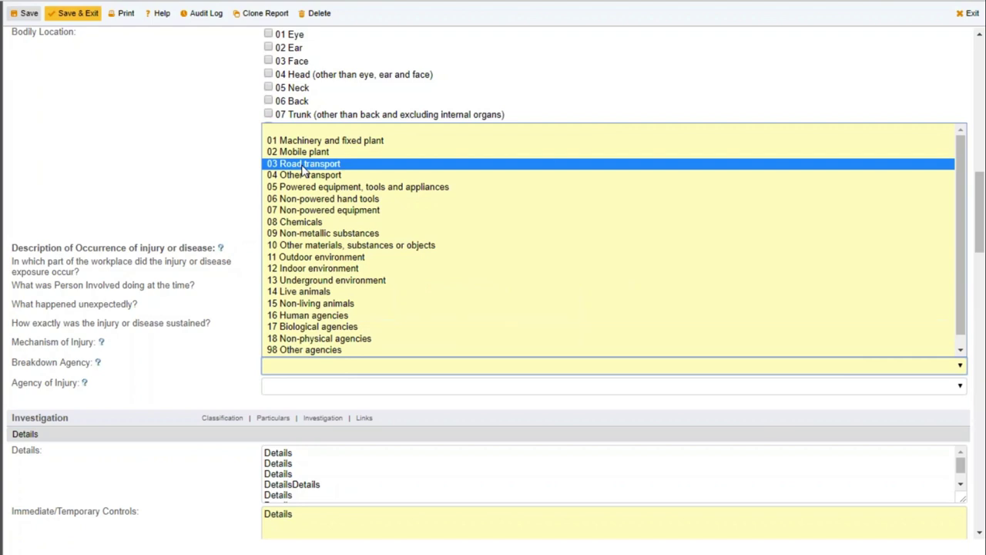
click(303, 165)
click(293, 370)
click(234, 369)
Step: Enter "Details" as the sequence of events in the investigation statements
scroll(231, 368, down, 5)
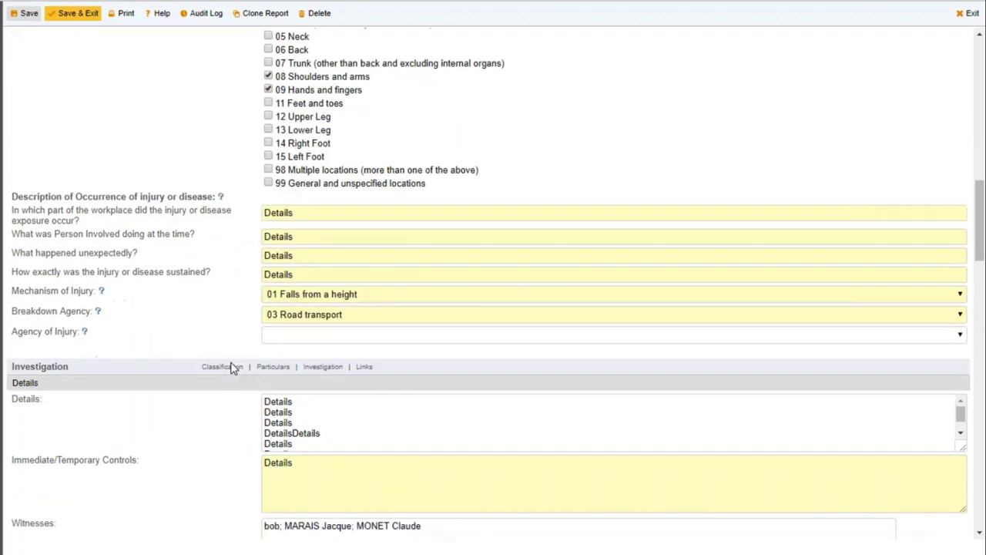
click(342, 282)
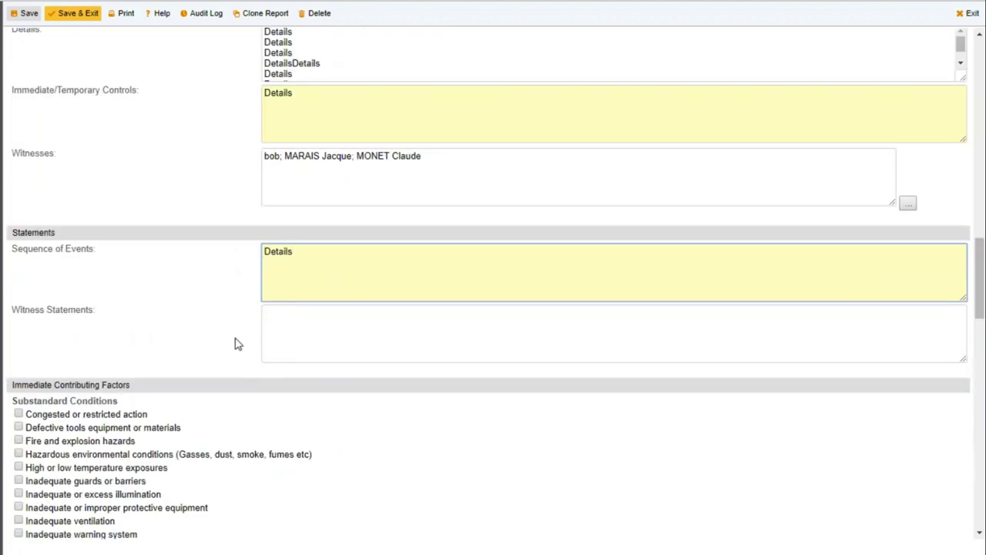
Step: Mark High or low temperature exposures and Inadequate guards or barriers as contributing factors, and enter "Details" in that section's details
scroll(235, 339, down, 1)
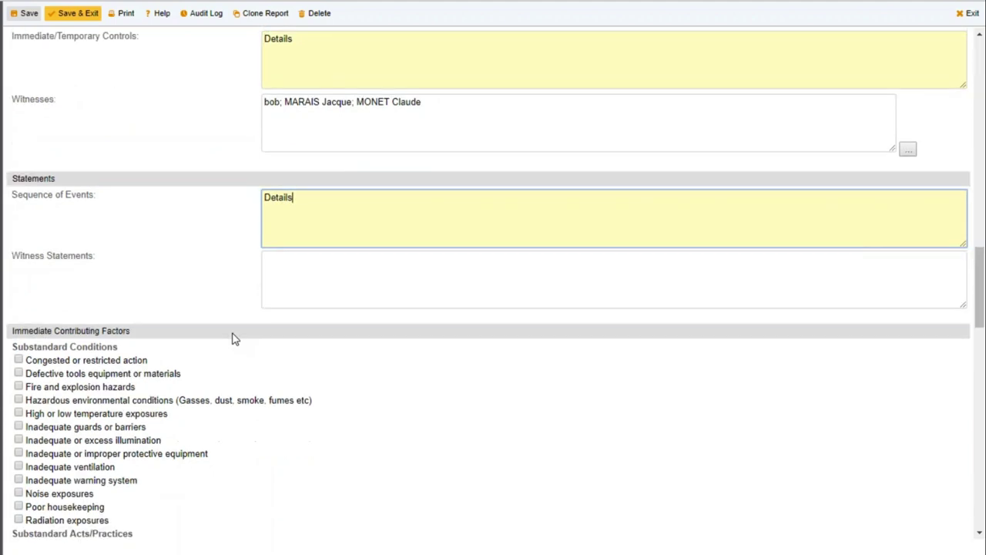
scroll(235, 339, down, 1)
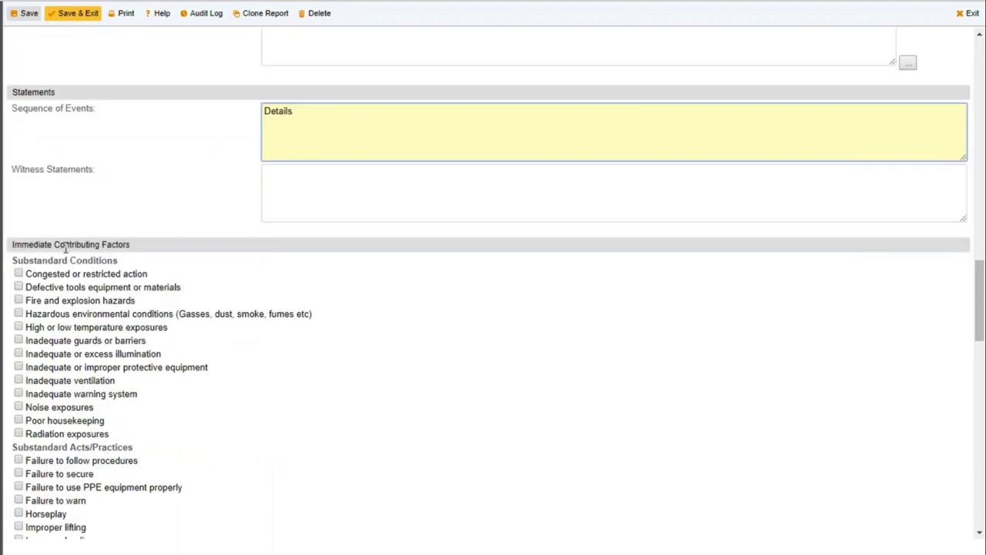
scroll(86, 281, down, 1)
click(87, 281)
click(77, 294)
scroll(69, 309, down, 1)
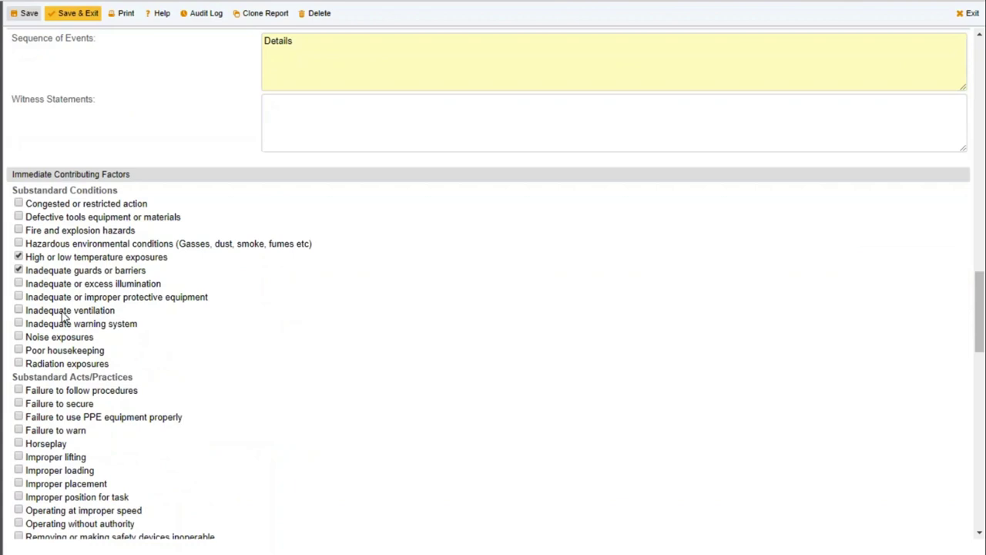
scroll(65, 316, down, 5)
click(309, 288)
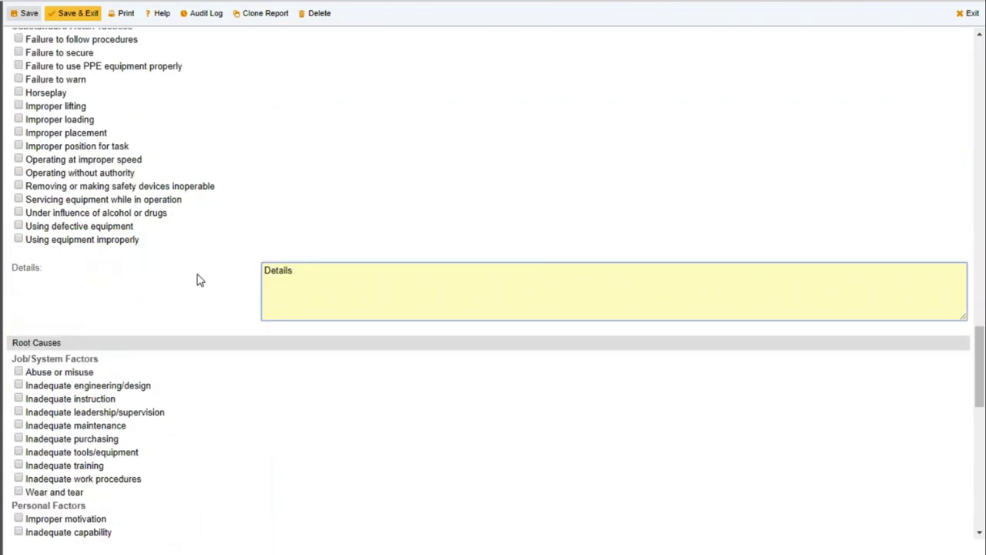
Step: Mark the root causes Inadequate maintenance, Inadequate purchasing, Lack of knowledge and Caught in, and enter "Details" as the root cause details
scroll(197, 280, down, 3)
click(19, 214)
click(19, 228)
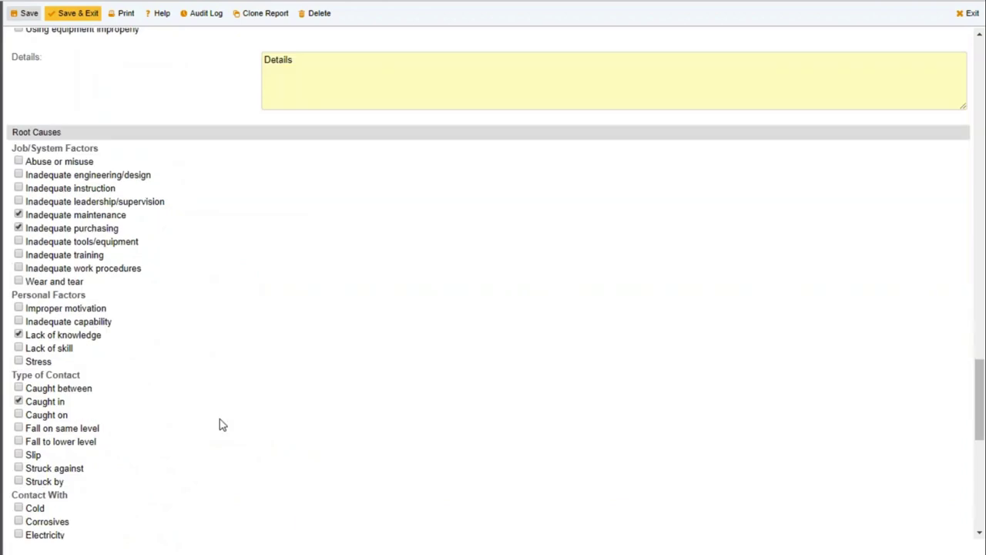
scroll(220, 424, down, 4)
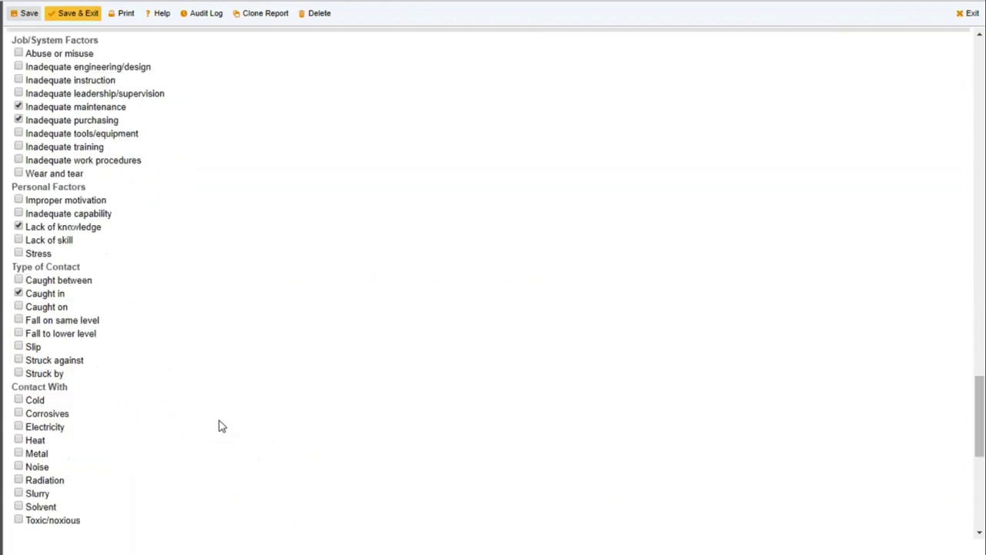
click(296, 405)
text(Details)
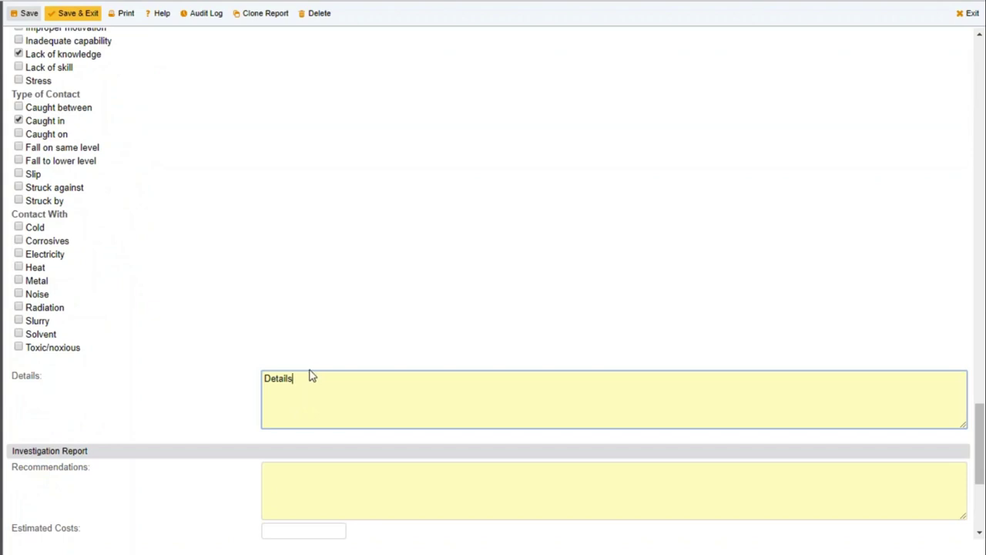
Step: Reopen the incident details and Define Incident section of the report for editing
scroll(312, 375, up, 1)
scroll(312, 375, up, 15)
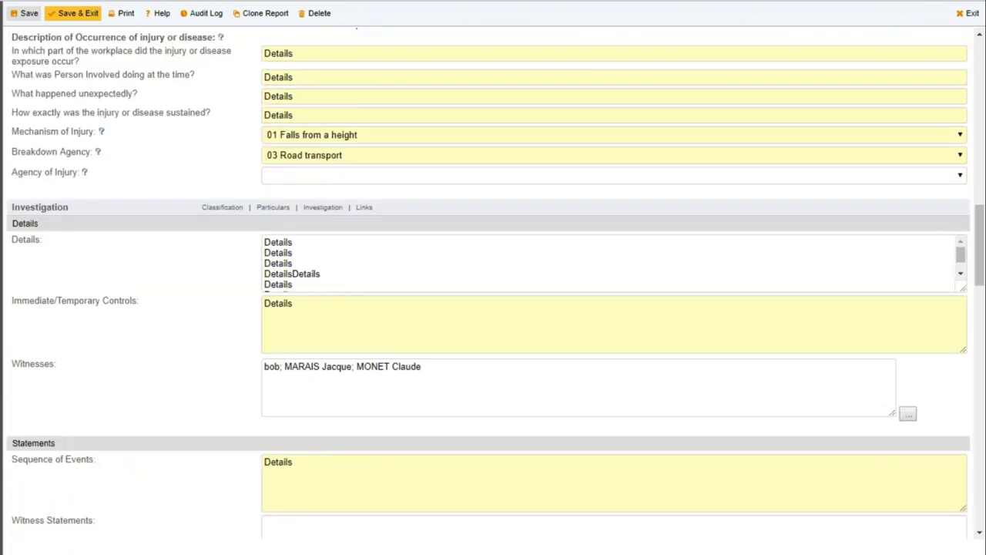
scroll(164, 317, up, 1)
scroll(164, 317, up, 1)
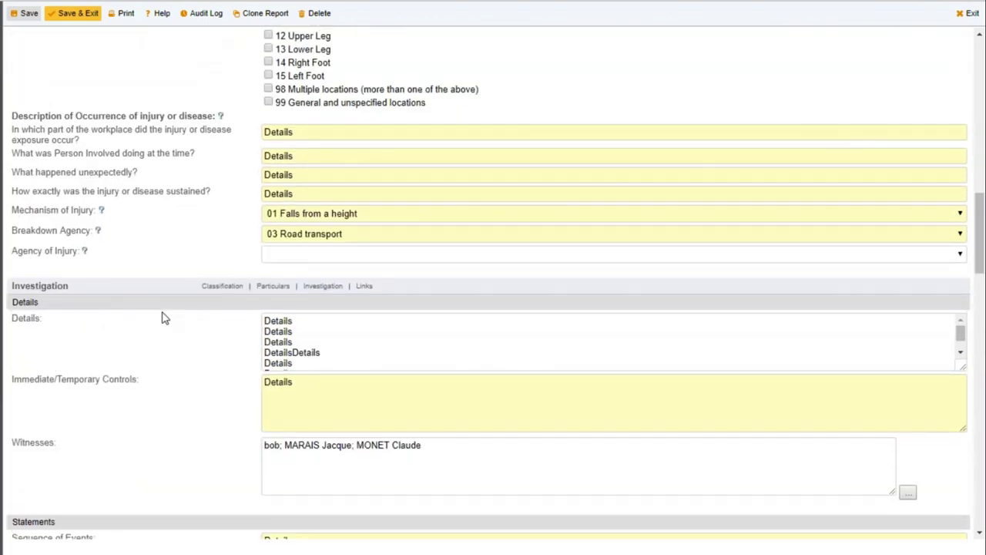
scroll(164, 317, up, 5)
scroll(162, 311, up, 4)
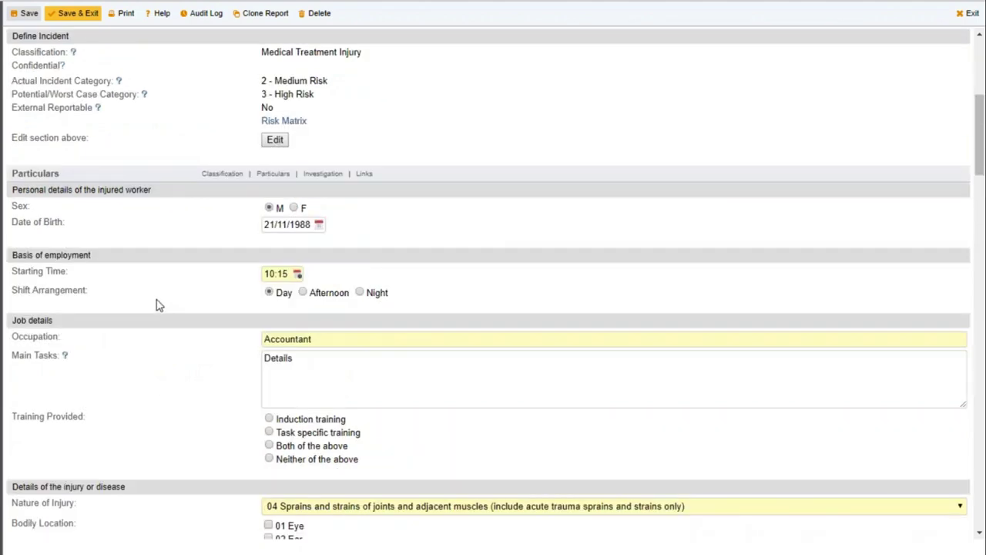
scroll(154, 287, up, 1)
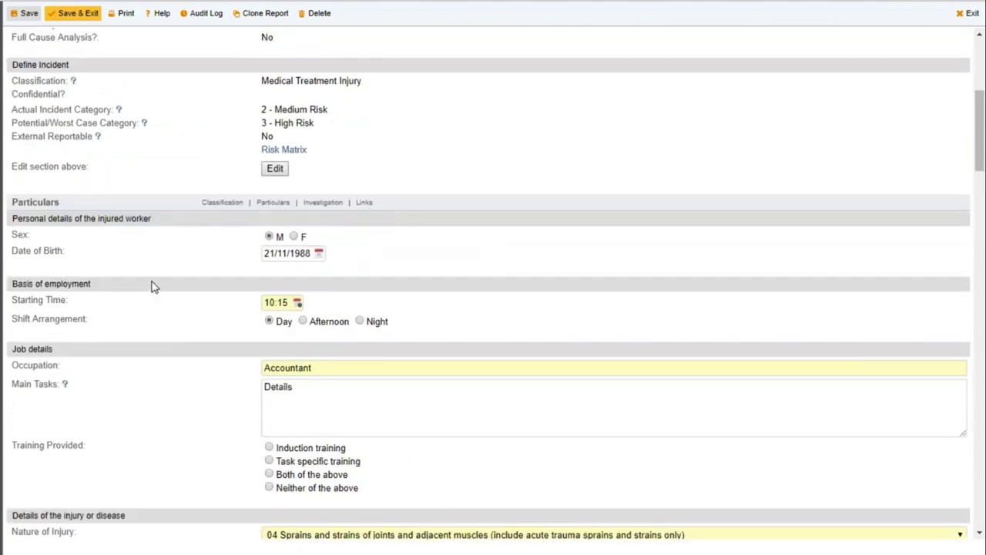
scroll(152, 286, up, 2)
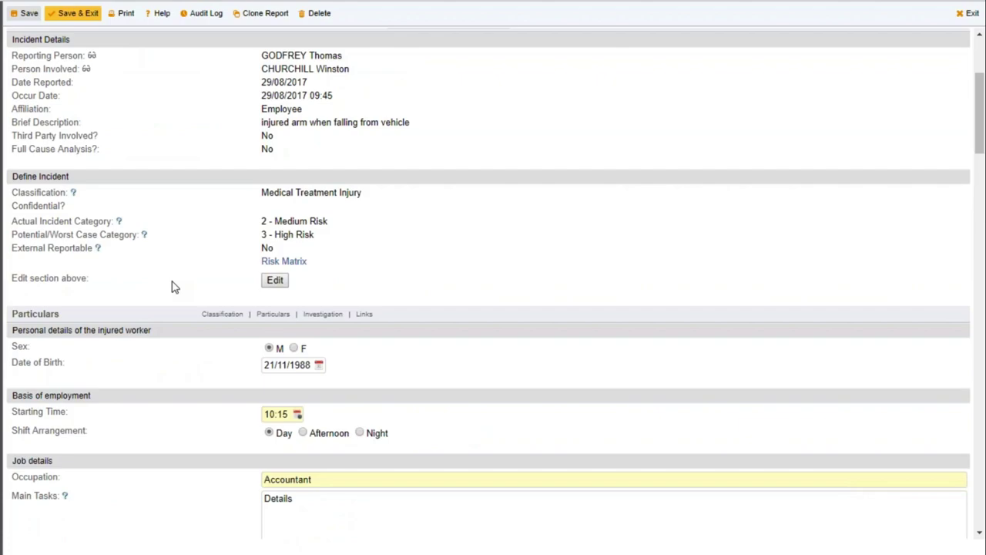
click(275, 282)
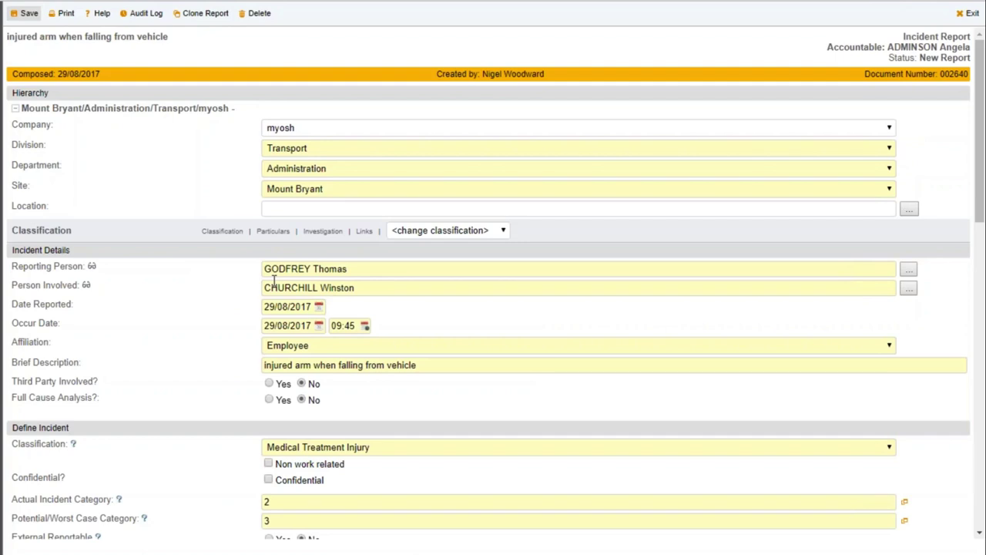
Step: Set Full Cause Analysis to Yes in the incident details and rebuild the report form, accepting the change notice
scroll(255, 308, down, 1)
drag(12, 328, 92, 331)
drag(320, 331, 308, 335)
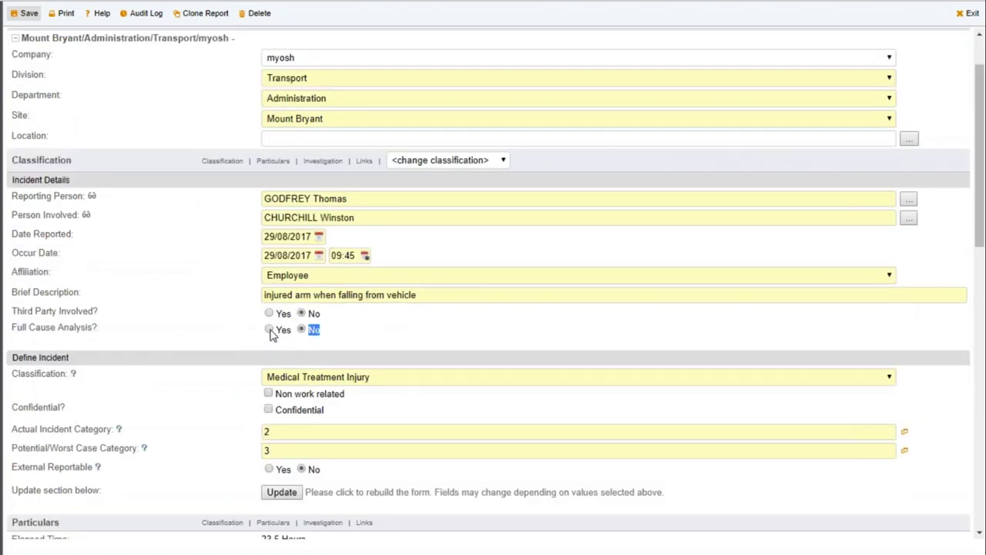
click(269, 330)
click(282, 492)
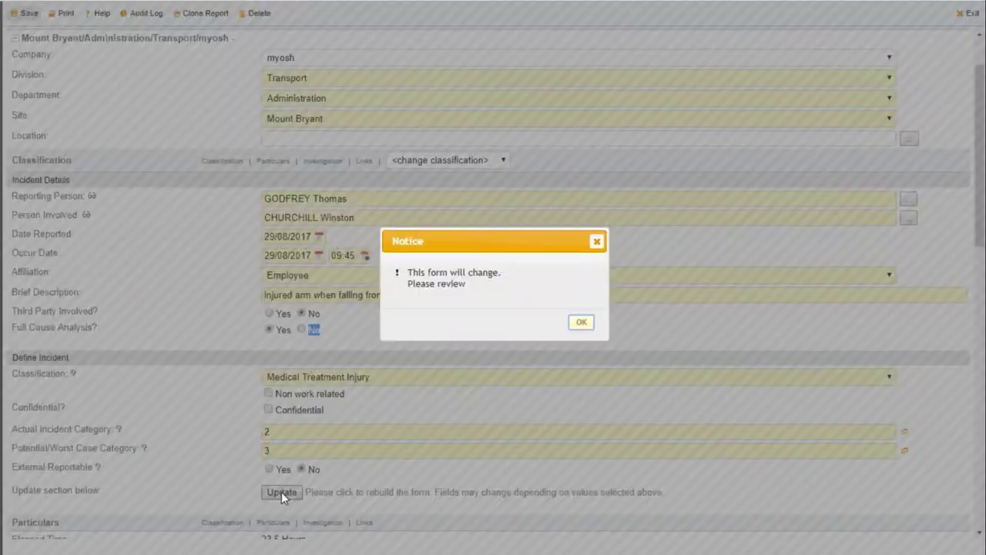
key(Return)
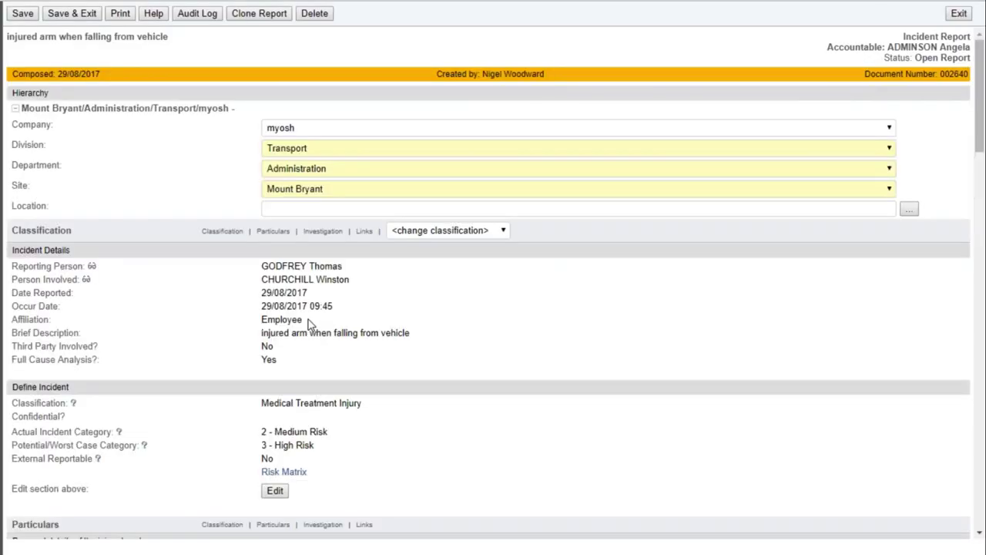
Step: Mark Detection Systems as Absent under Absent or Failed Defences in Contributing Factors, with "Details" as its detail
scroll(308, 326, down, 10)
scroll(282, 326, down, 4)
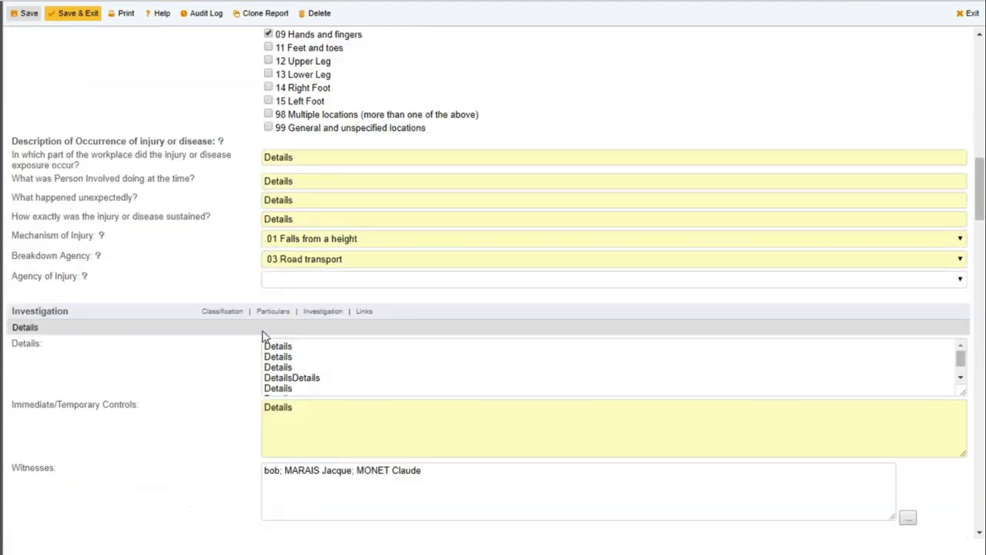
scroll(198, 334, down, 5)
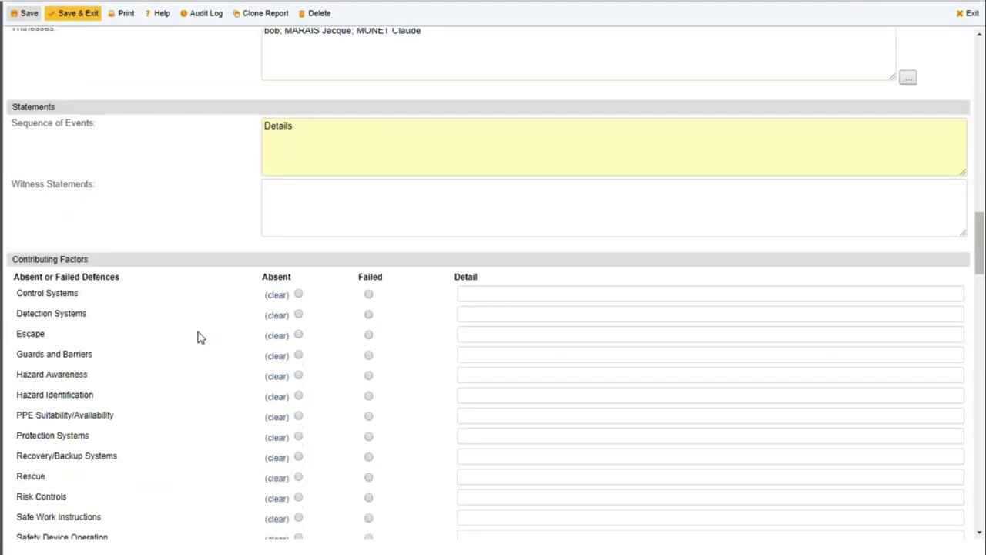
scroll(178, 323, down, 2)
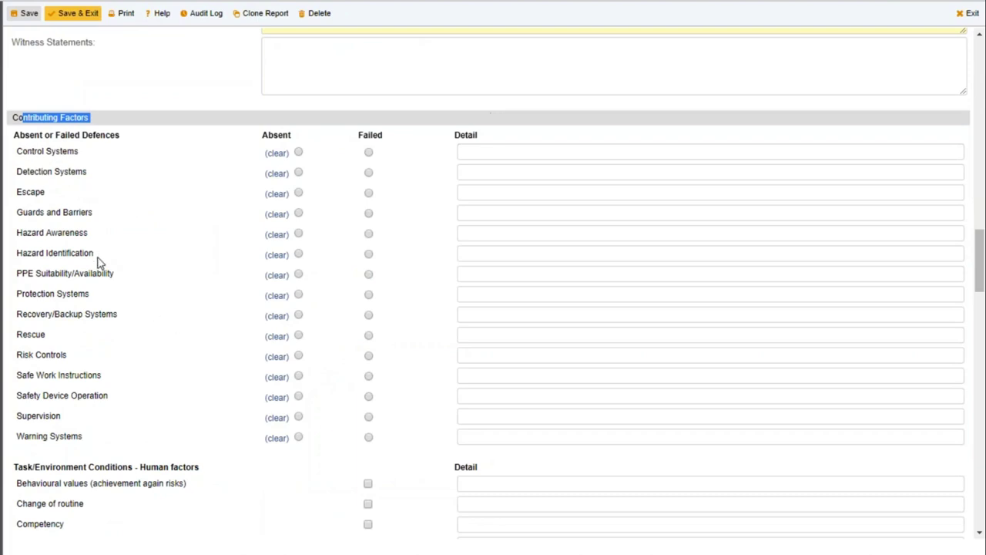
scroll(98, 264, down, 1)
scroll(99, 264, down, 2)
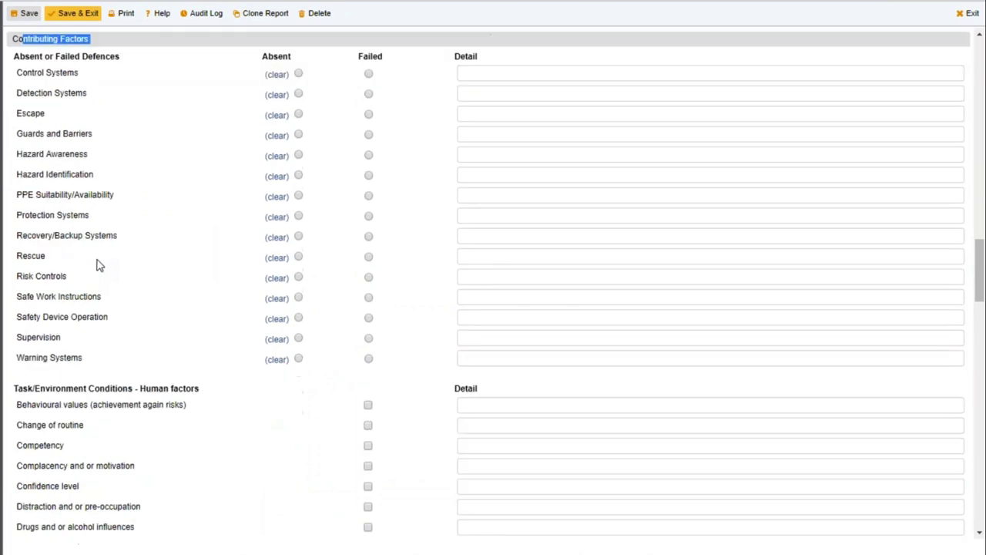
scroll(99, 265, down, 2)
scroll(48, 174, up, 5)
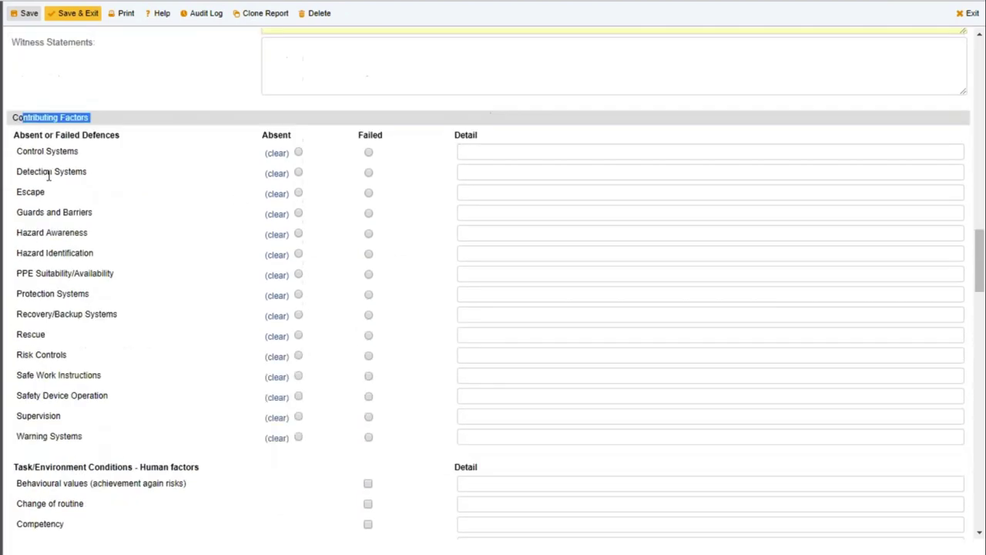
click(299, 174)
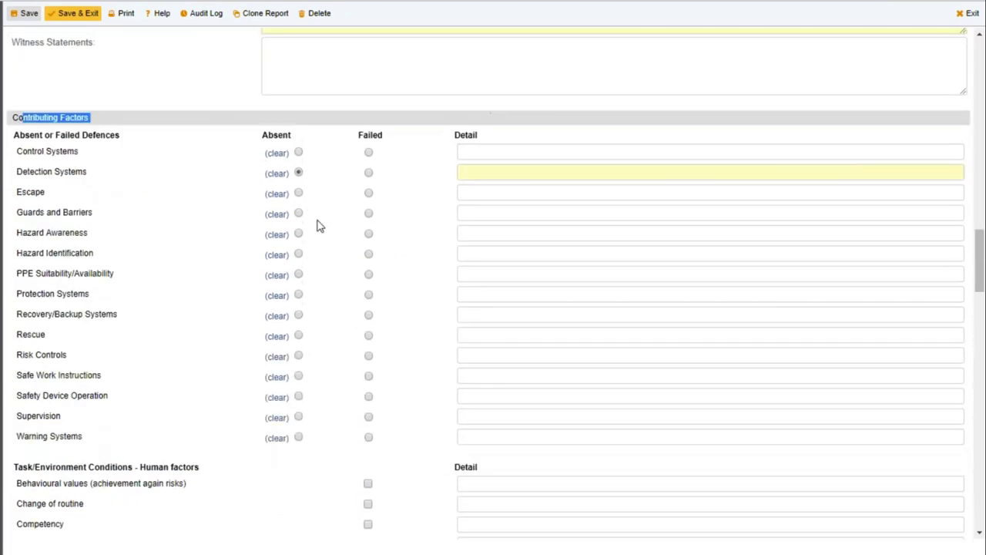
click(471, 174)
text(Details)
Step: Mark Hazard Identification as Failed and Rescue as Absent, entering "Details" as the detail for each
click(368, 254)
click(489, 257)
text(Details)
click(299, 336)
click(461, 337)
text(Details)
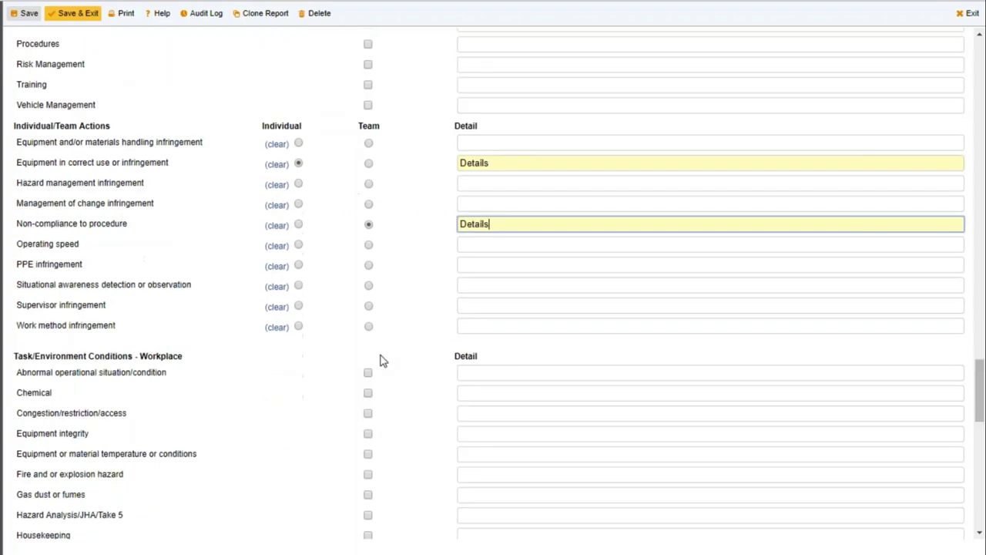
Step: Mark the workplace conditions Equipment integrity, Lighting and Surface gradient or conditions with "Details", and save the report
scroll(378, 366, down, 3)
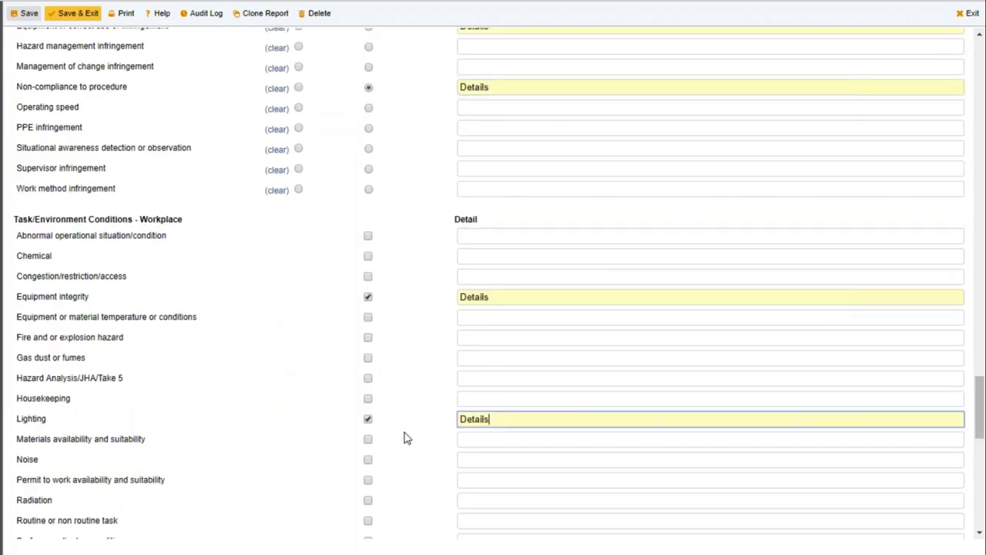
scroll(406, 440, down, 2)
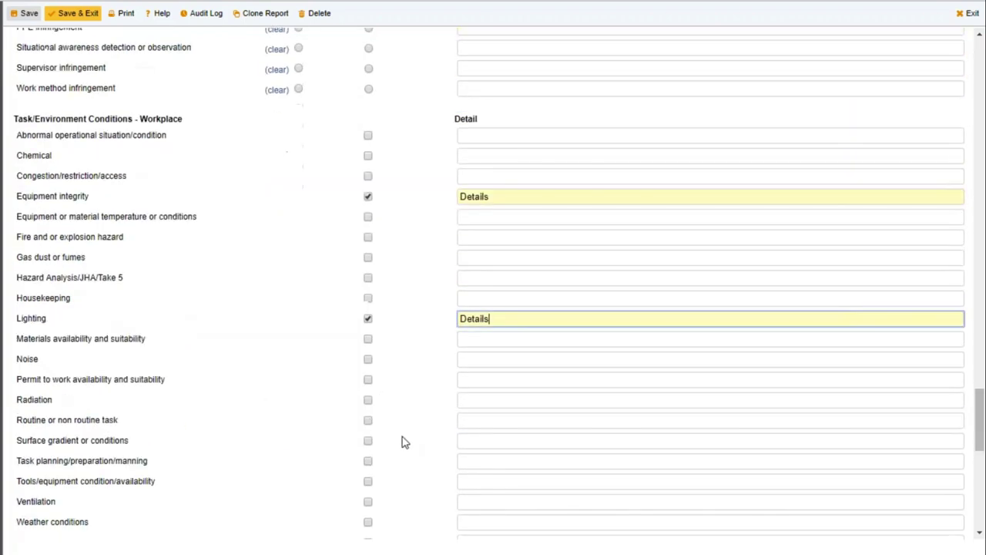
click(368, 440)
scroll(406, 441, down, 1)
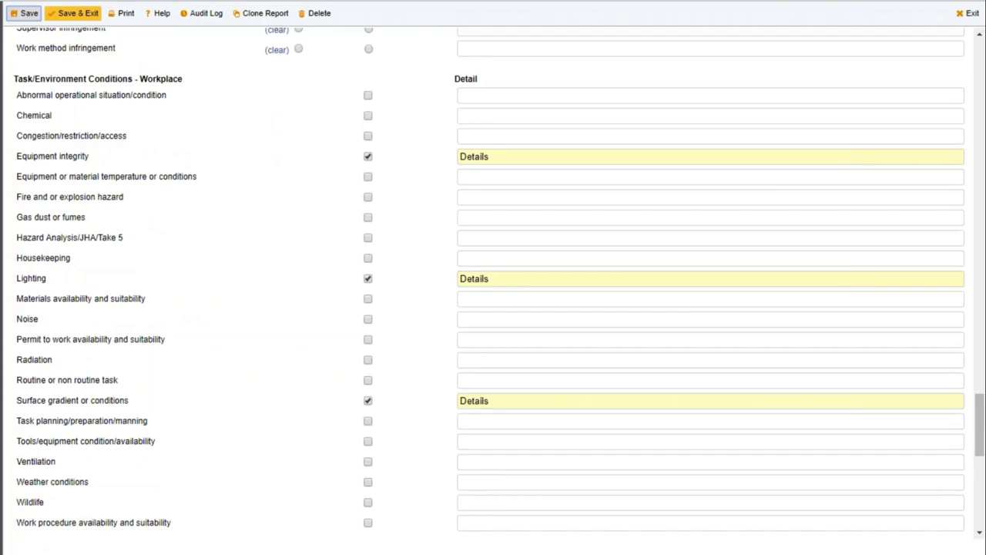
click(24, 13)
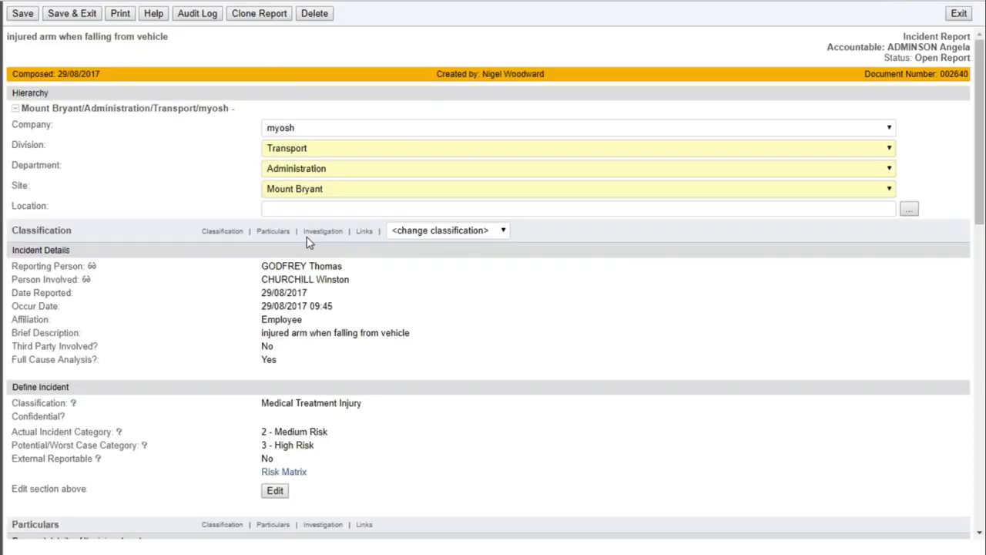
Step: Review the completed contributing factors and the Analysis Chart built from them
scroll(341, 283, down, 15)
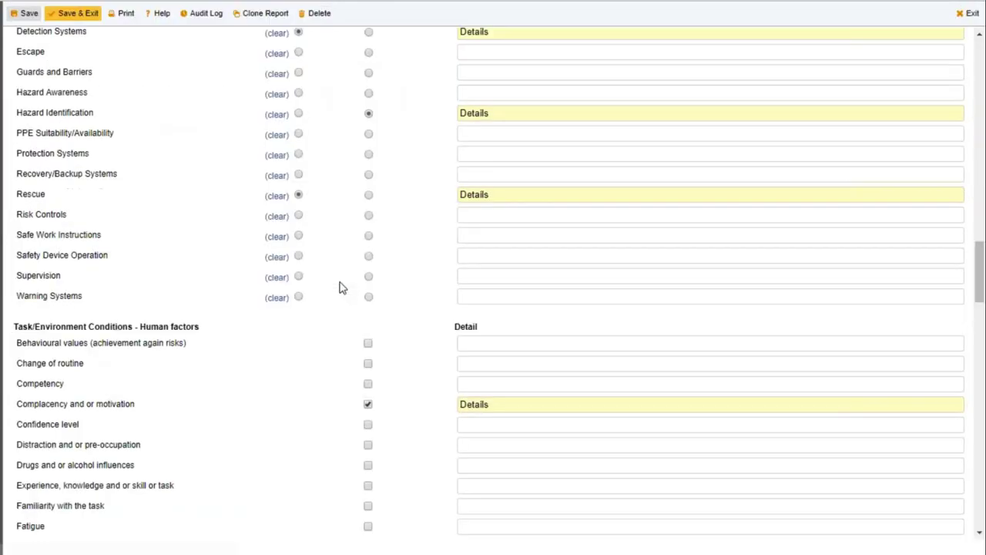
scroll(339, 289, down, 2)
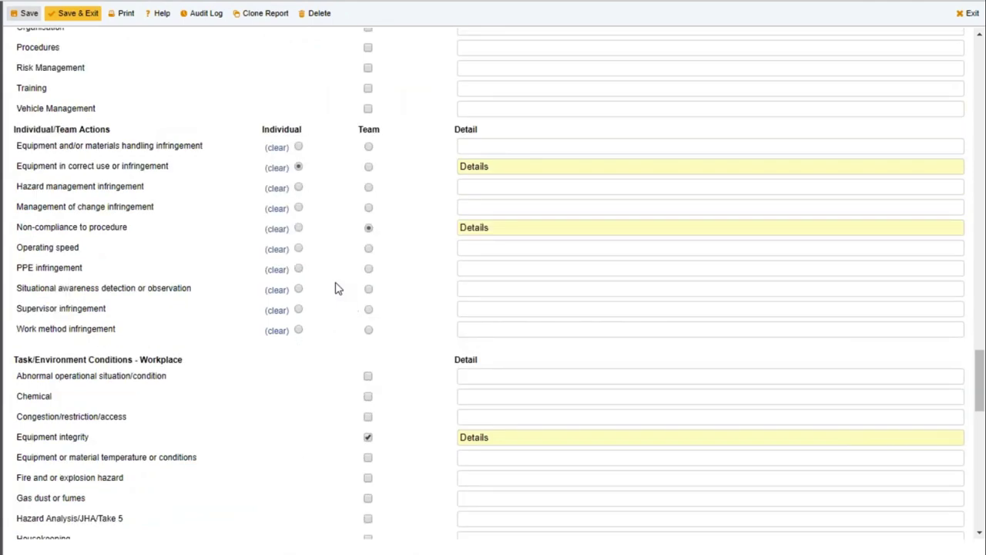
scroll(336, 288, down, 10)
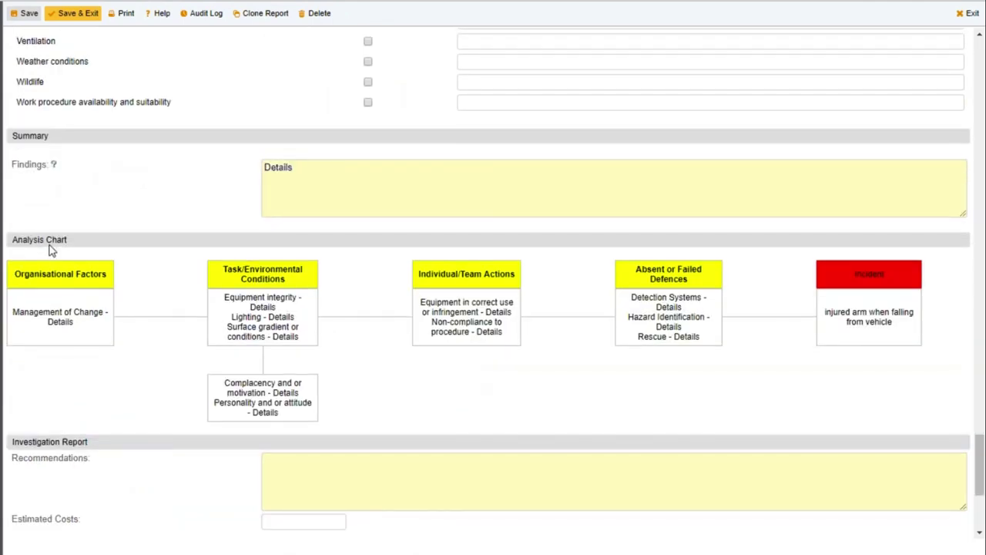
scroll(50, 251, up, 1)
scroll(53, 247, up, 1)
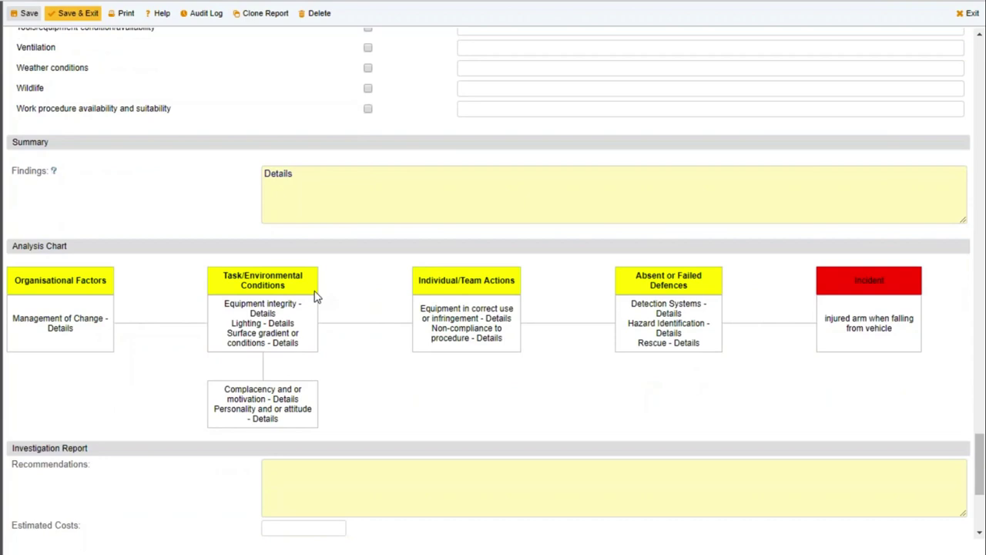
Step: Enter "procedure", "policy" and a row of dots on separate lines as the Investigation Report recommendations
scroll(315, 293, down, 1)
scroll(315, 291, down, 2)
click(314, 269)
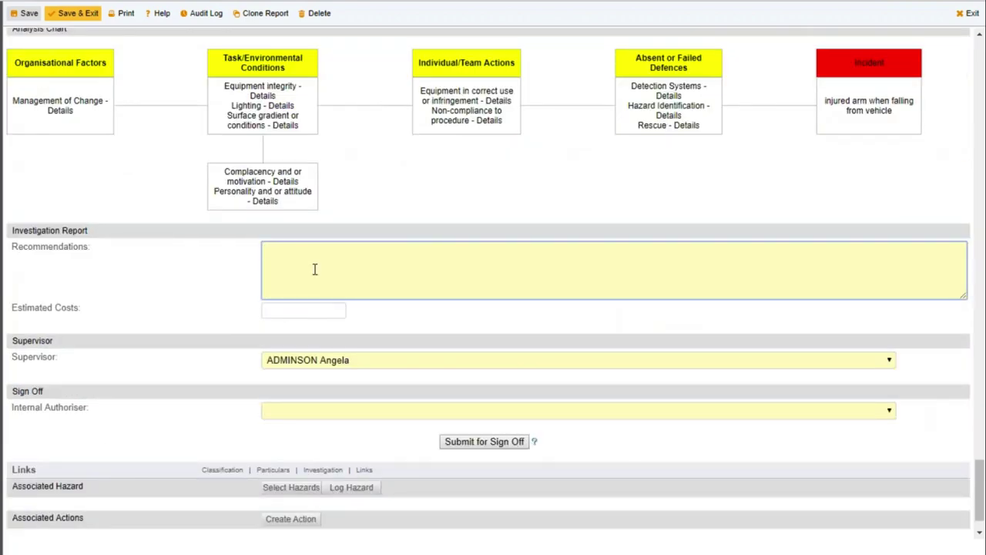
text(prodec)
key(BackSpace)
key(BackSpace)
key(BackSpace)
text(cedure)
key(Return)
text(policy)
key(Return)
text(................)
drag(265, 251, 290, 279)
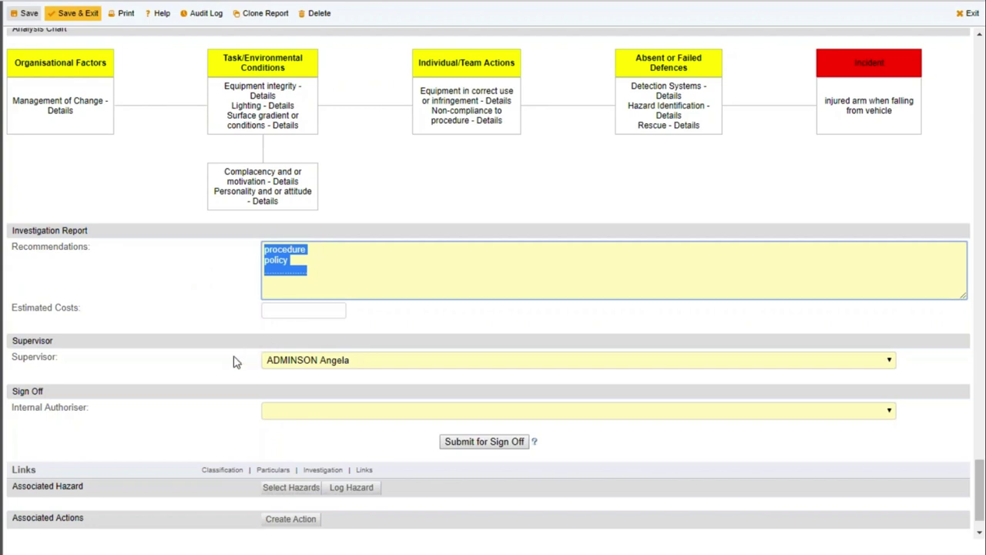
Step: Link the hazards Dust clouds caused by wind and thermals, Fatigue of driver and Fatigued site personnel to the incident, and check the links
scroll(237, 362, down, 1)
scroll(231, 370, down, 1)
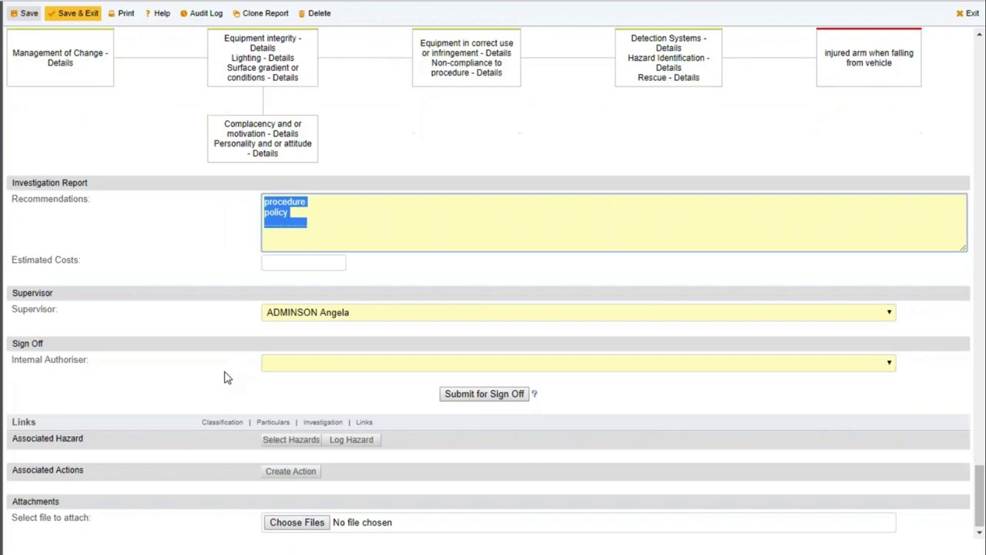
drag(15, 470, 83, 470)
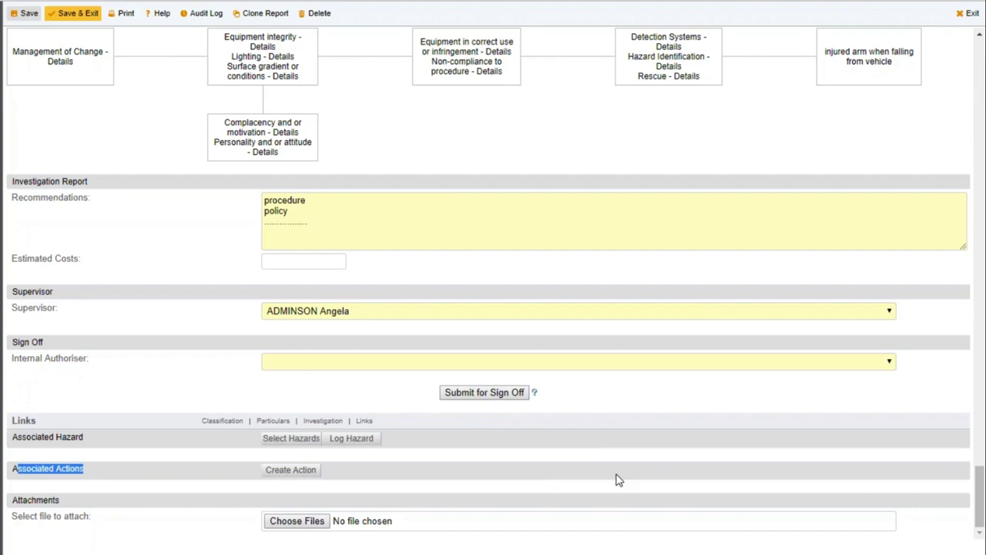
click(351, 439)
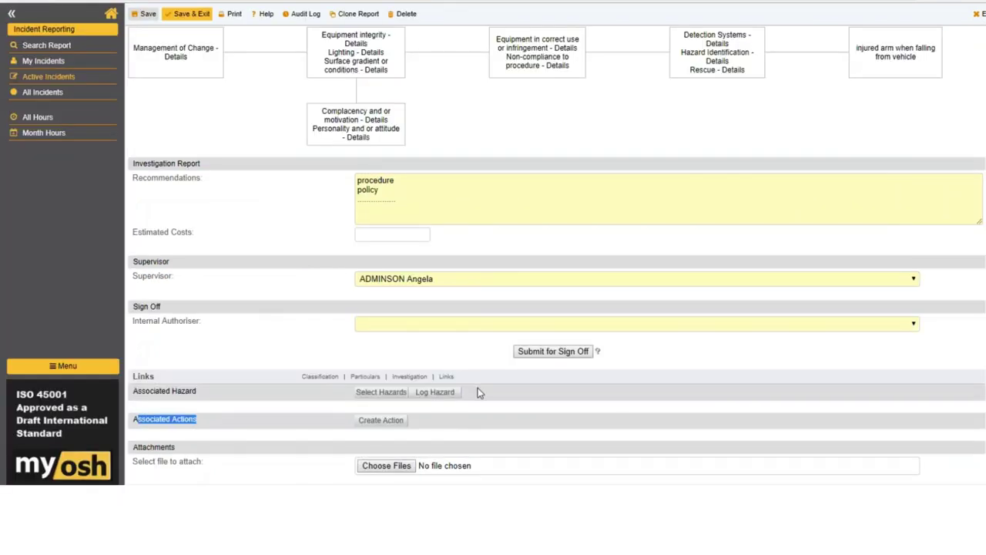
click(386, 394)
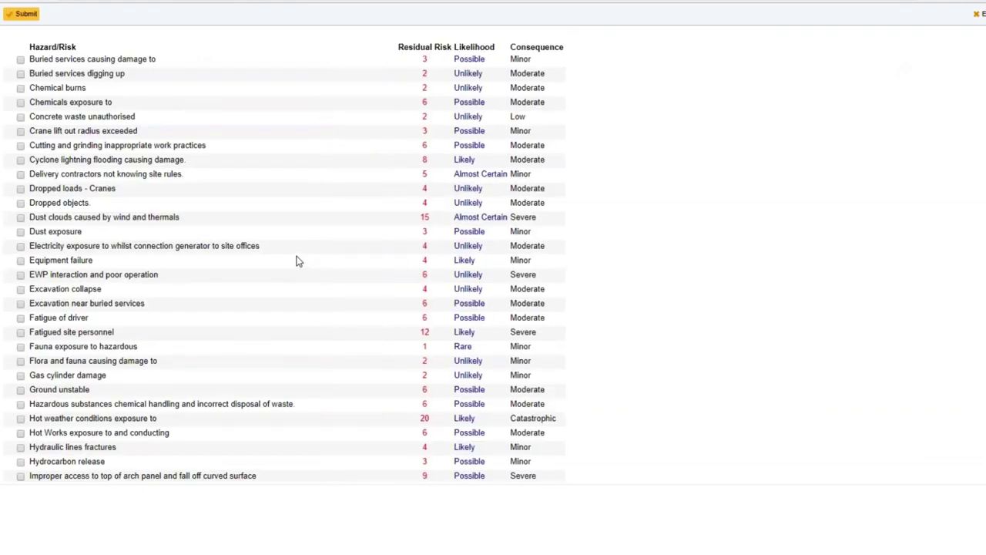
click(21, 217)
click(21, 318)
click(20, 332)
click(24, 14)
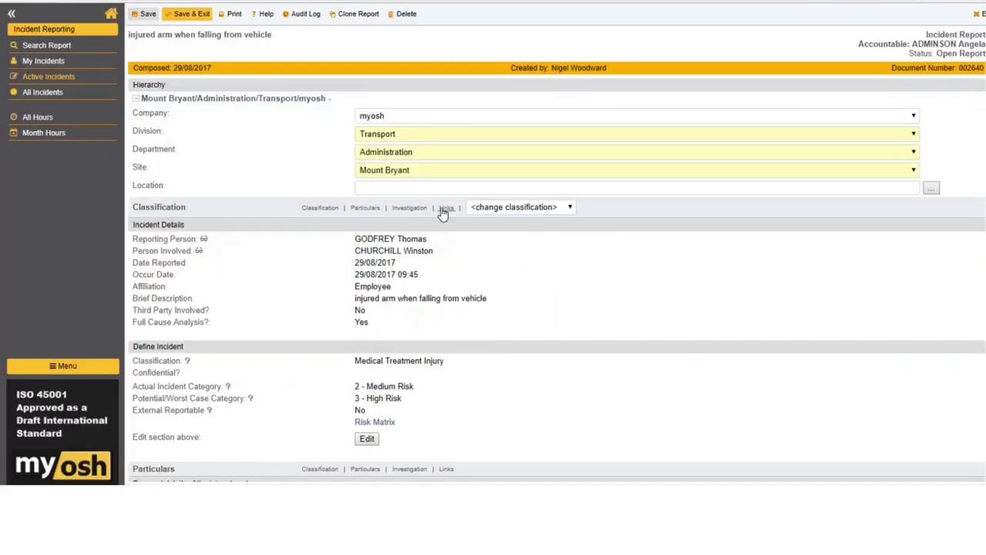
click(446, 208)
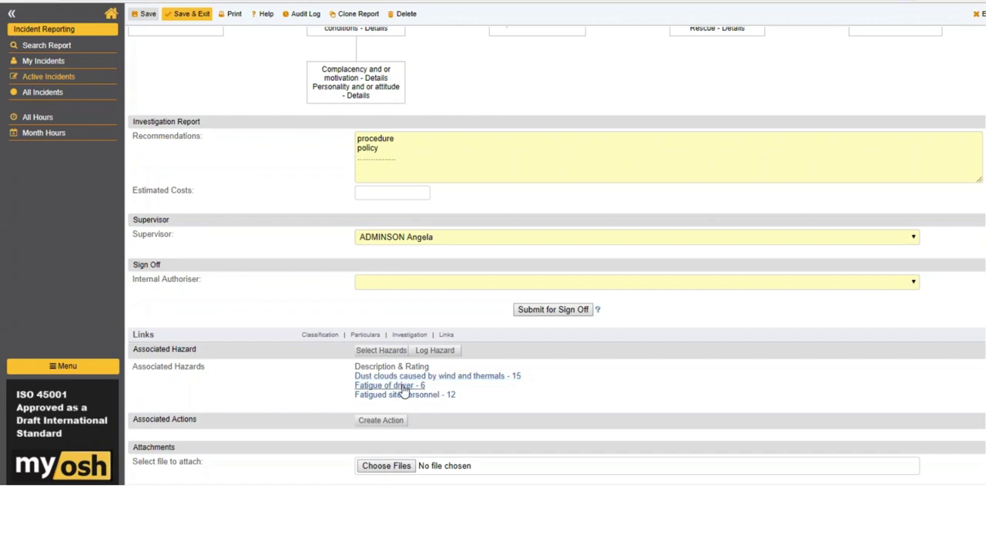
click(403, 390)
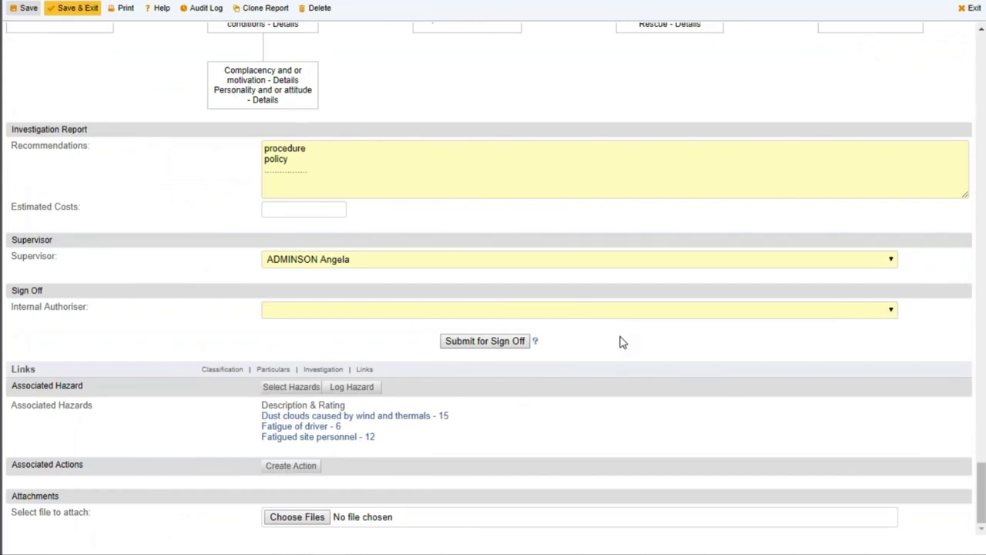
Step: Compare the report's Supervisor and Internal Authoriser fields with the site's Incident Reporting supervisors and authorisers, showing both windows side by side
drag(57, 256, 13, 262)
click(96, 315)
drag(65, 310, 12, 310)
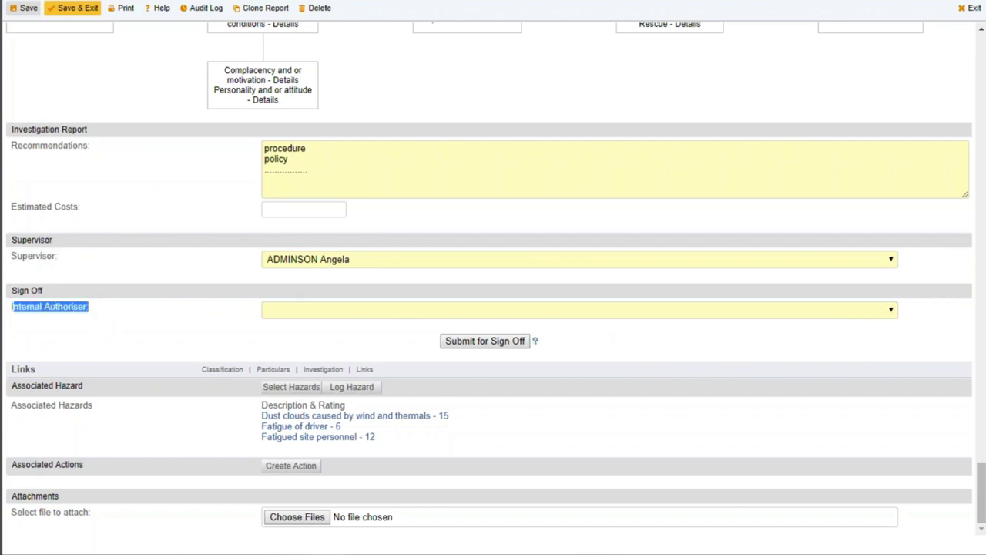
click(301, 310)
click(228, 326)
key(super+Left)
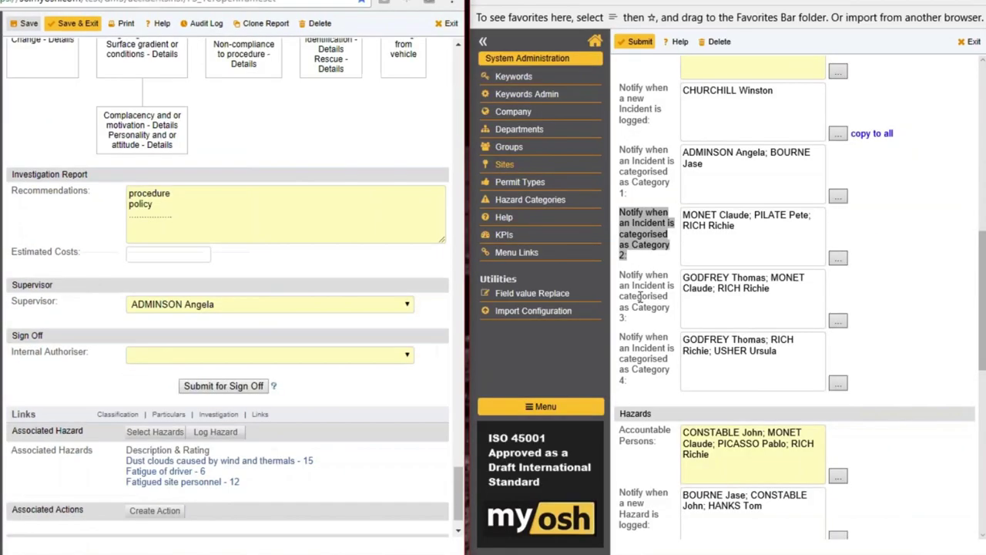
scroll(647, 190, up, 4)
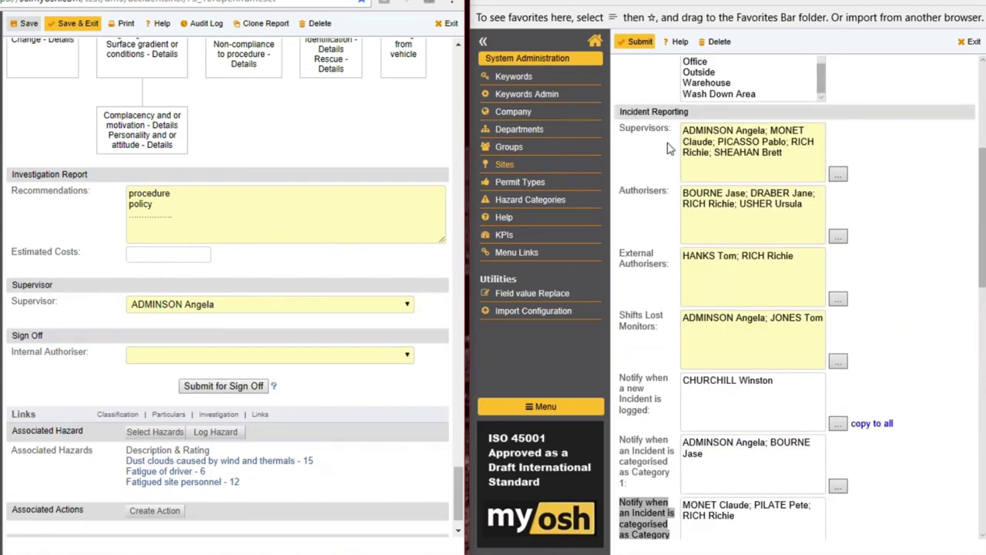
drag(622, 128, 668, 128)
drag(56, 302, 9, 310)
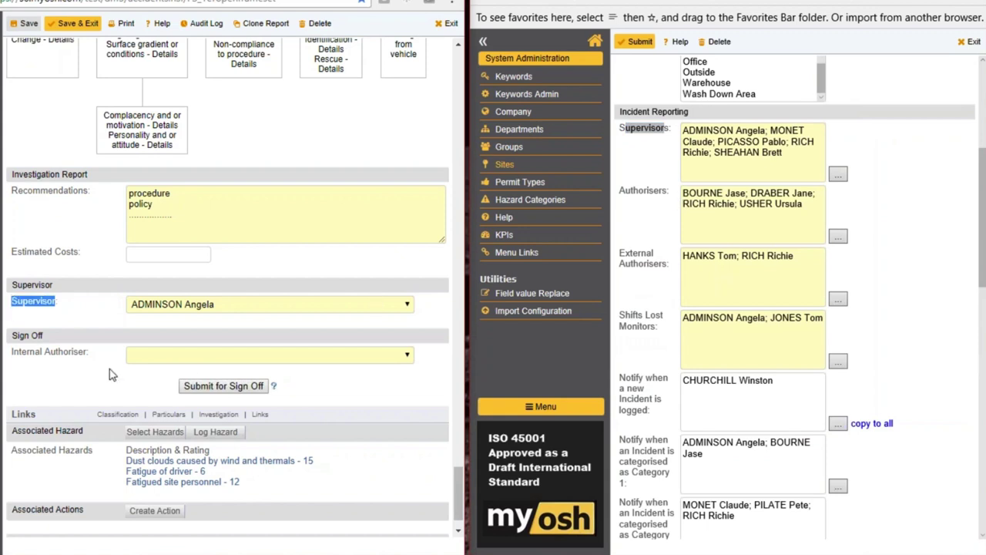
drag(88, 352, 10, 354)
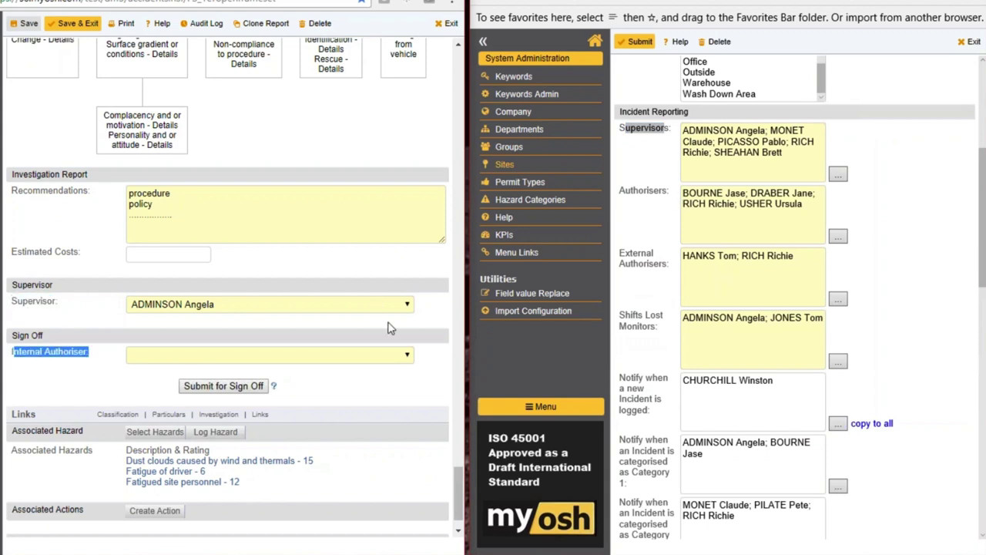
Step: Select the third listed person as the Internal Authoriser for the incident's sign off
click(393, 356)
click(433, 366)
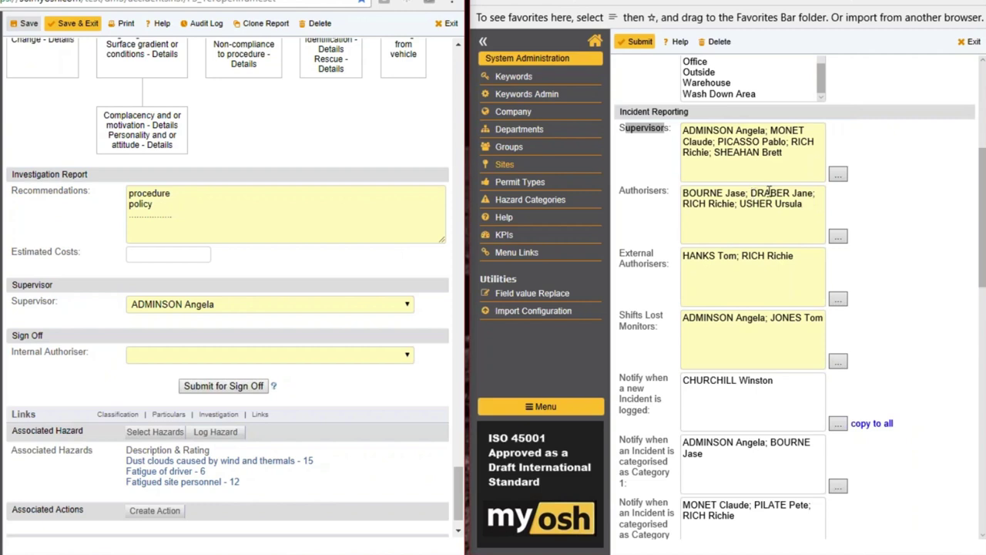
click(832, 312)
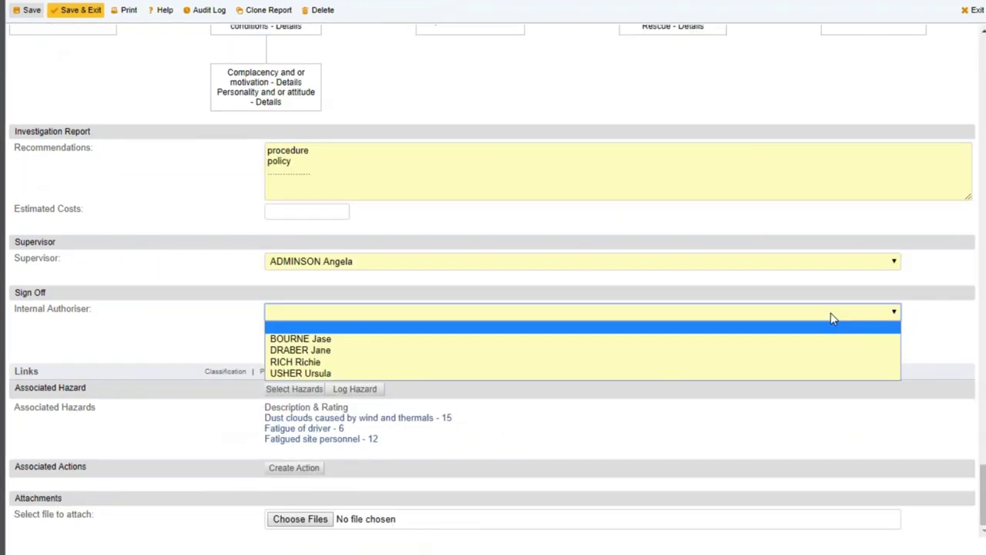
click(303, 362)
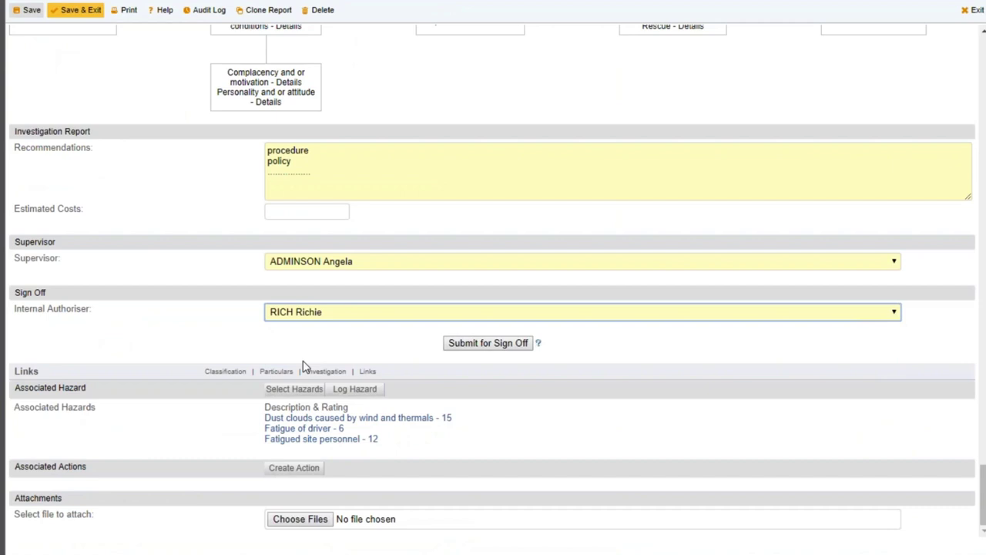
Step: Submit the incident report for sign off, then reopen it for editing and check its audit log
click(469, 344)
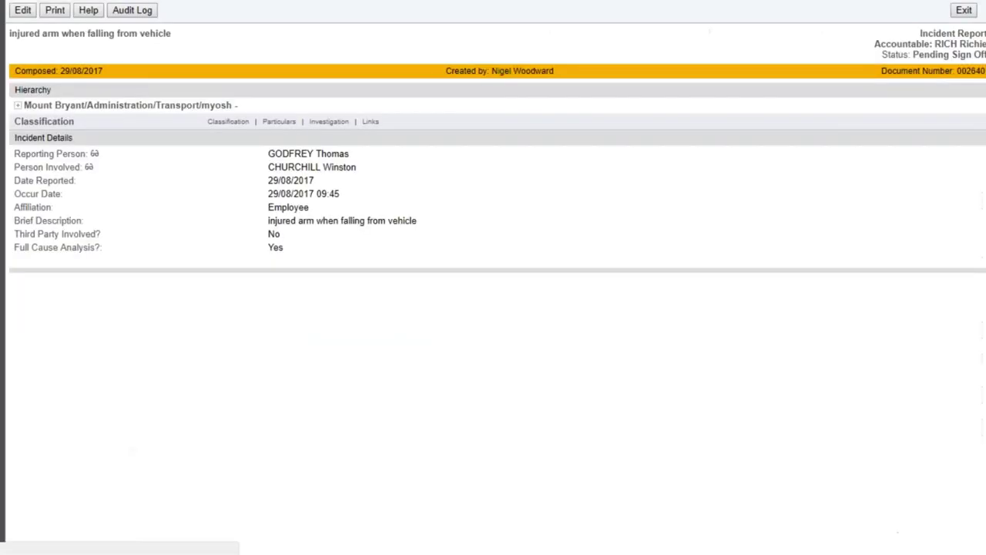
click(22, 10)
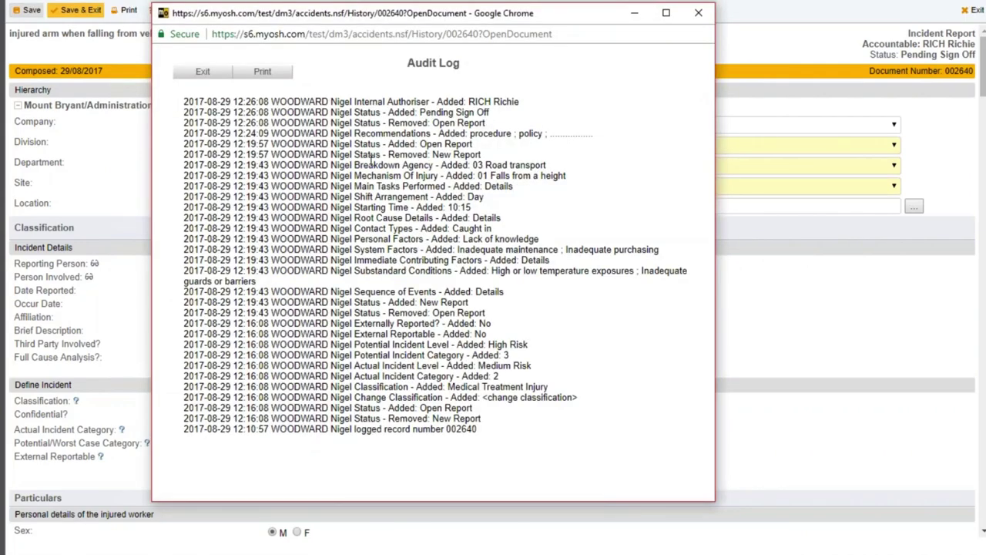
click(698, 13)
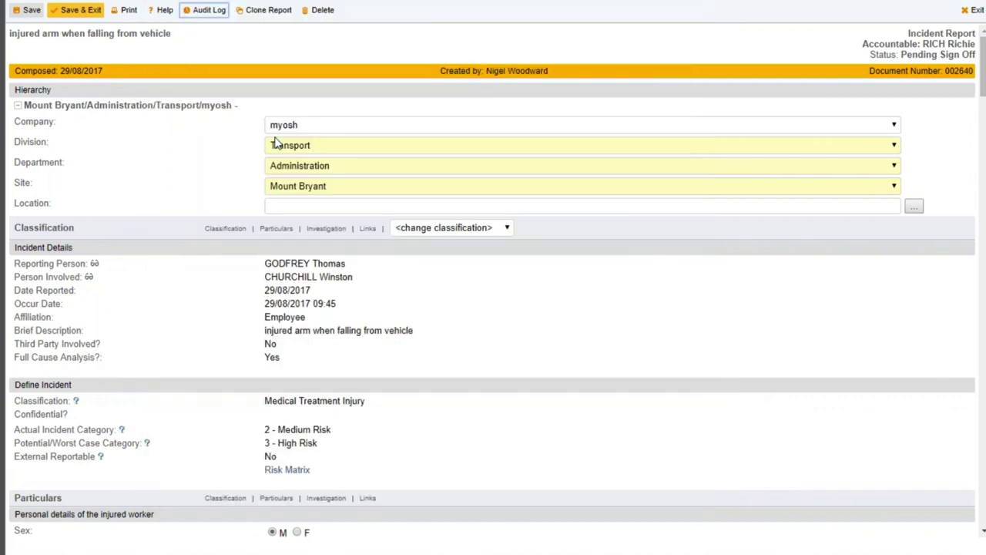
Step: Review the pending report's Particulars, Investigation and Links sections, and examine the Sign Off area with its Internal Authoriser
scroll(276, 143, down, 1)
scroll(270, 147, down, 1)
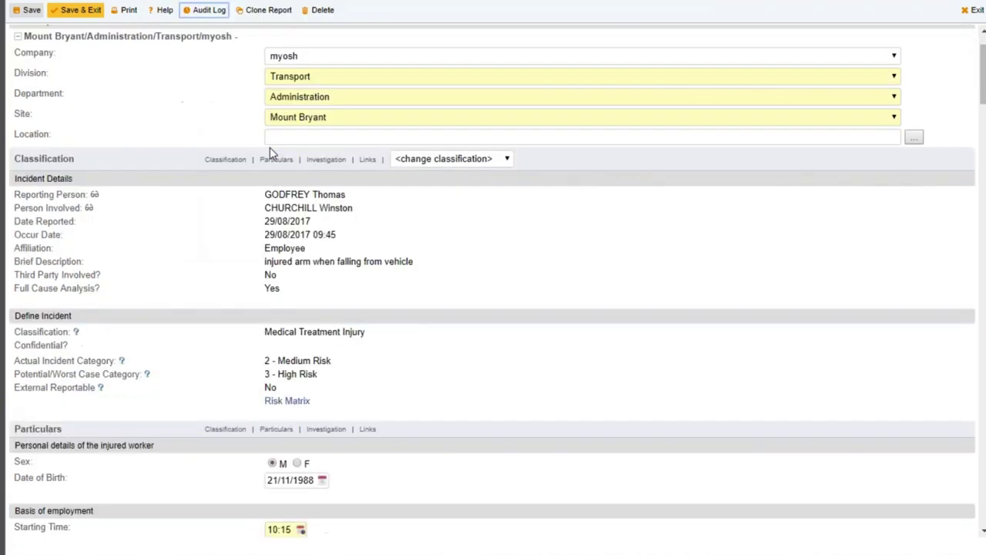
scroll(269, 147, down, 2)
scroll(452, 162, down, 6)
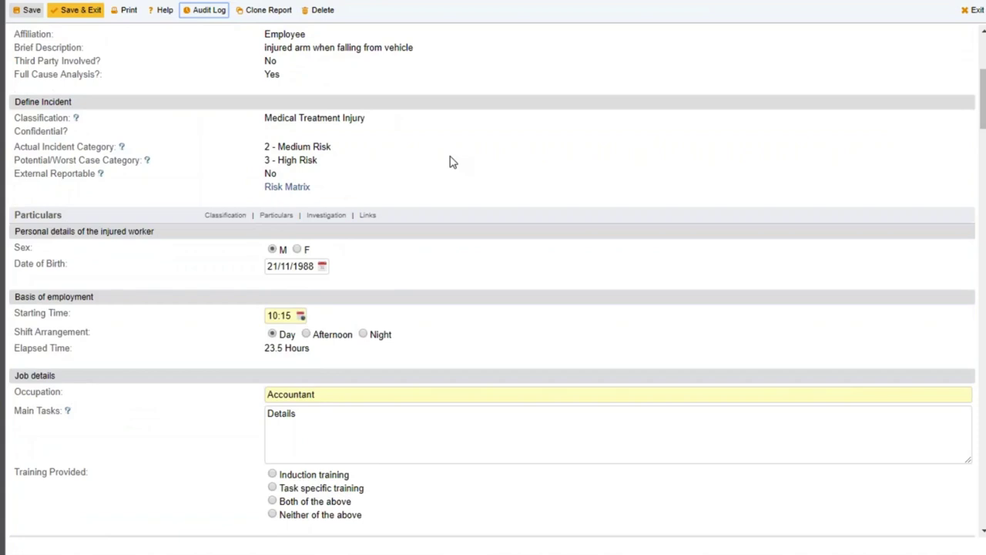
scroll(452, 164, up, 2)
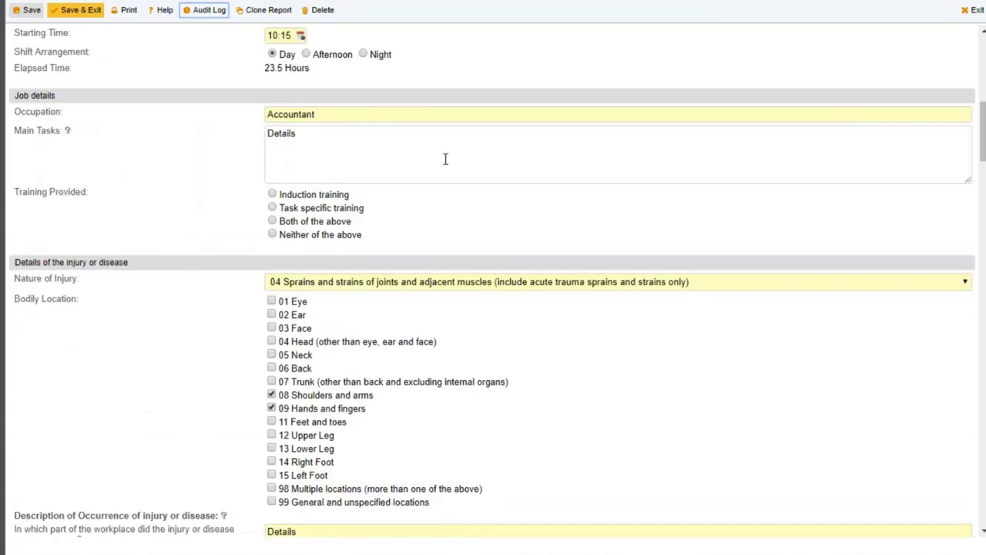
scroll(444, 158, up, 2)
drag(20, 75, 65, 76)
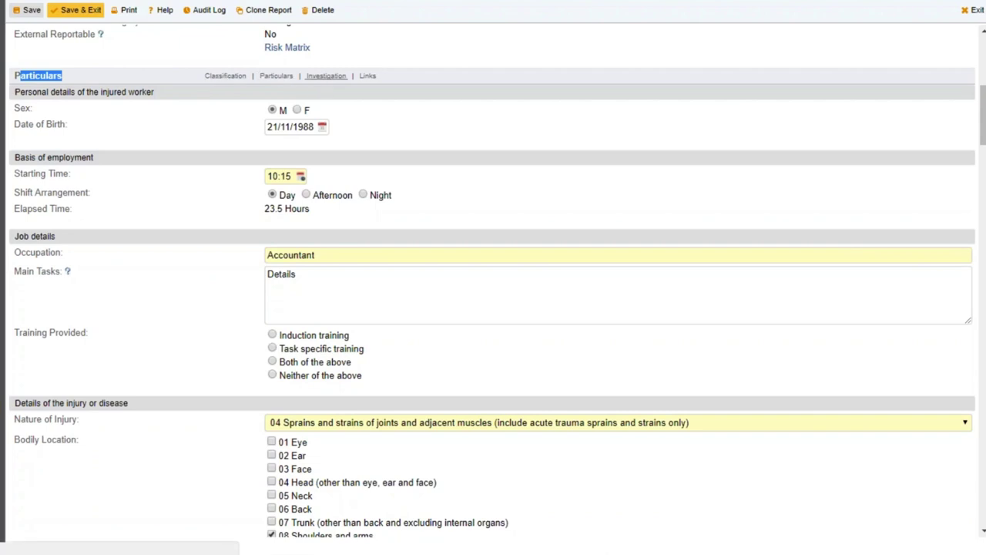
click(326, 75)
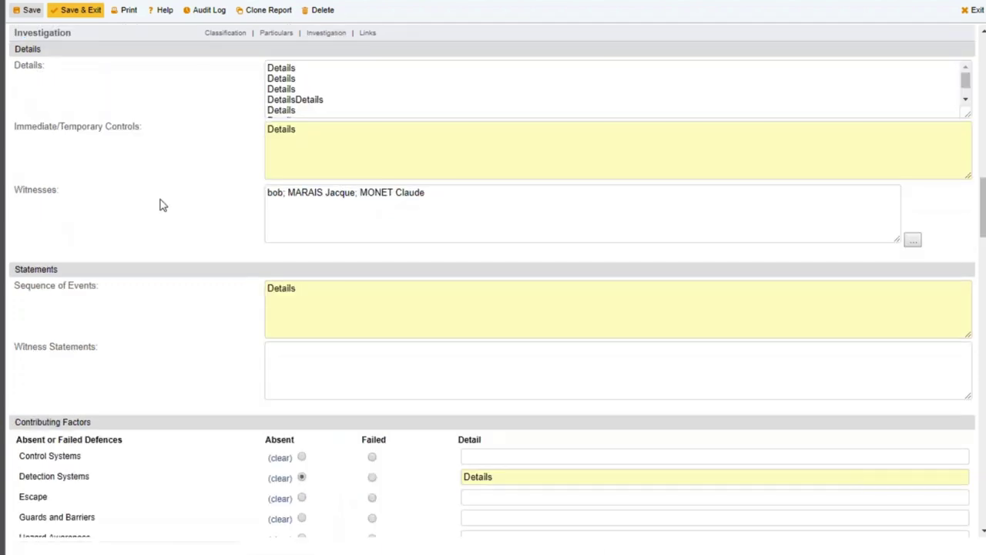
click(367, 35)
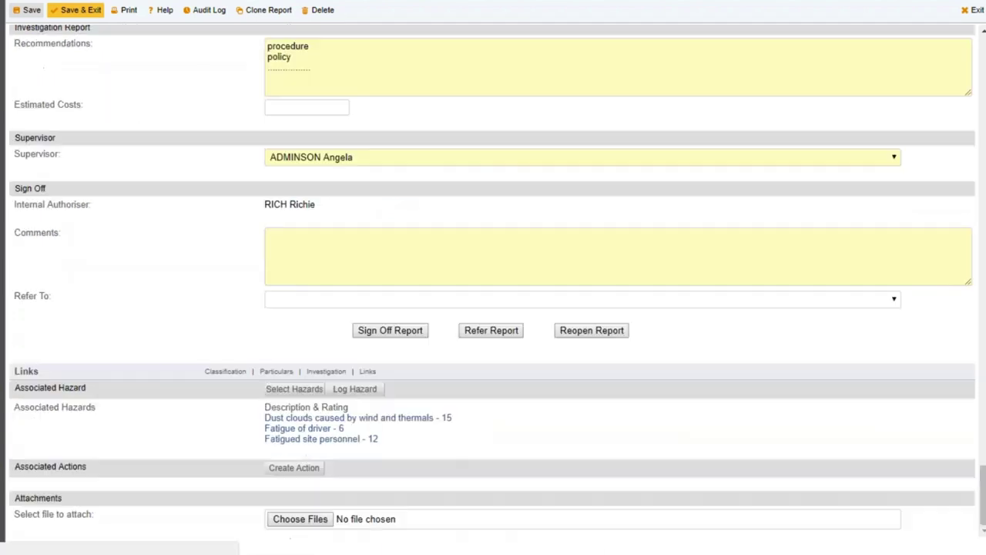
drag(13, 189, 37, 188)
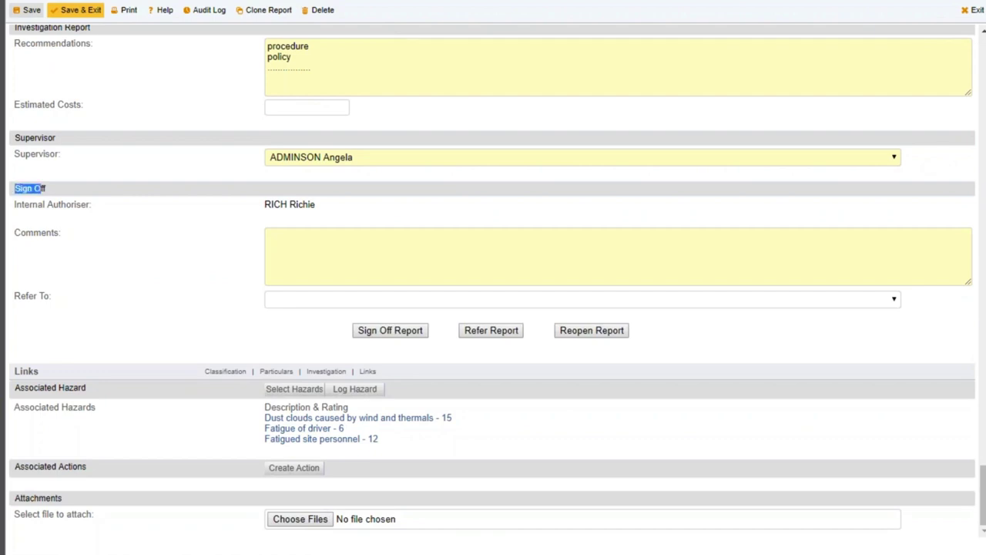
drag(270, 205, 339, 214)
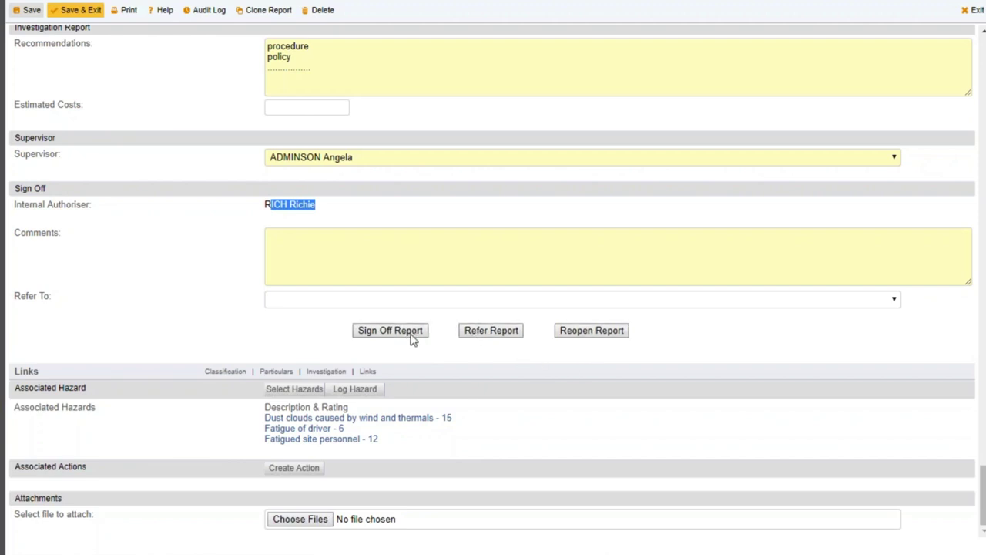
Step: Enter "comment" as the Sign Off comments, check the Refer To choices and sign off the report
click(307, 264)
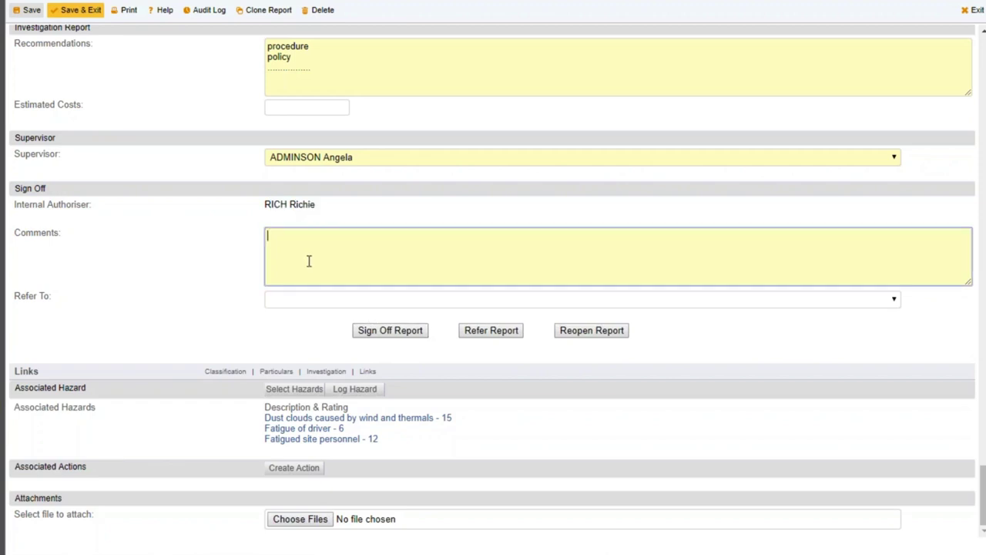
drag(65, 233, 12, 232)
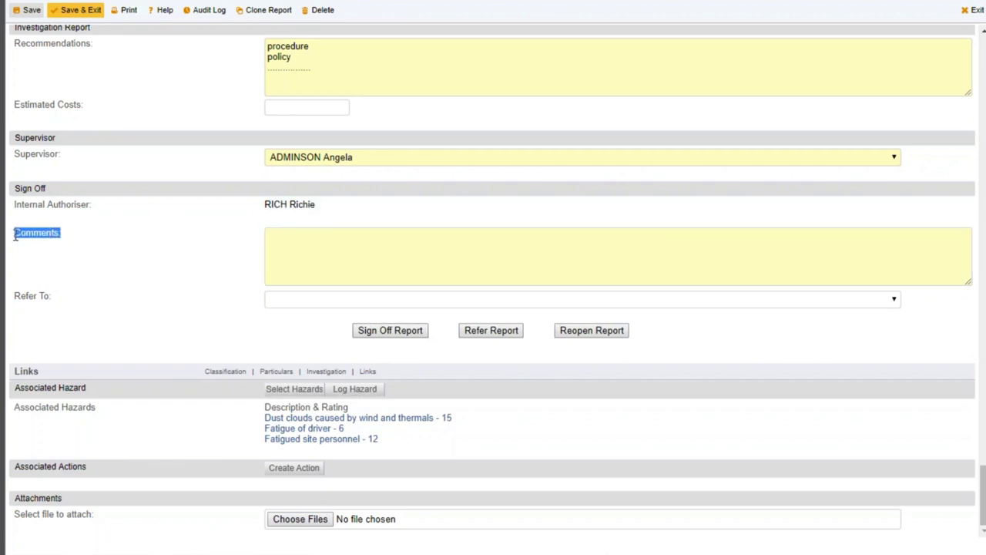
click(278, 255)
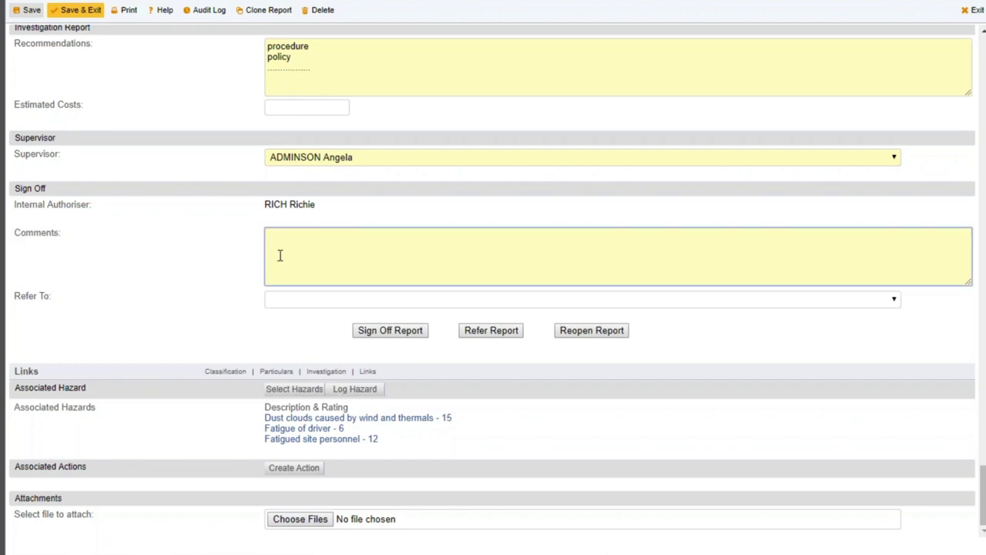
text(comment)
click(501, 300)
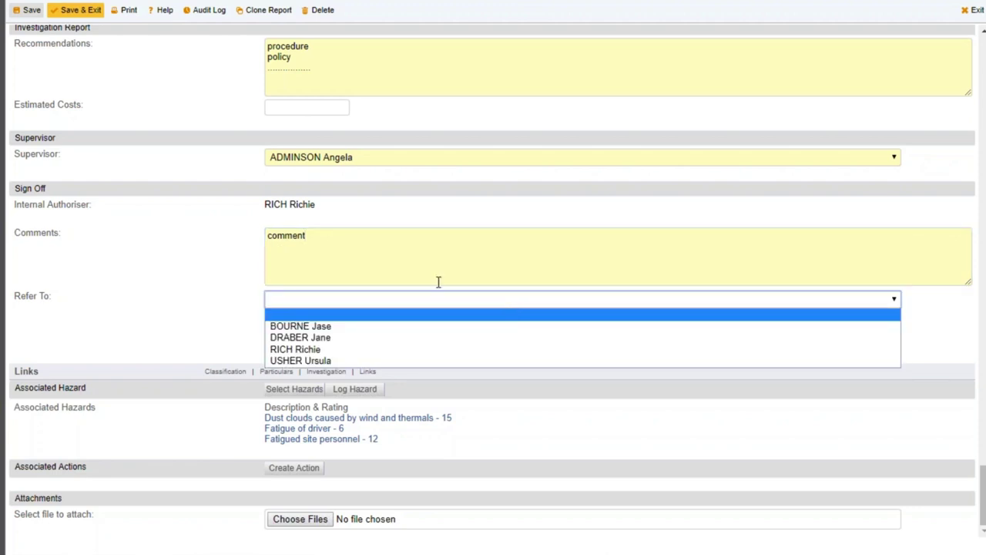
click(315, 243)
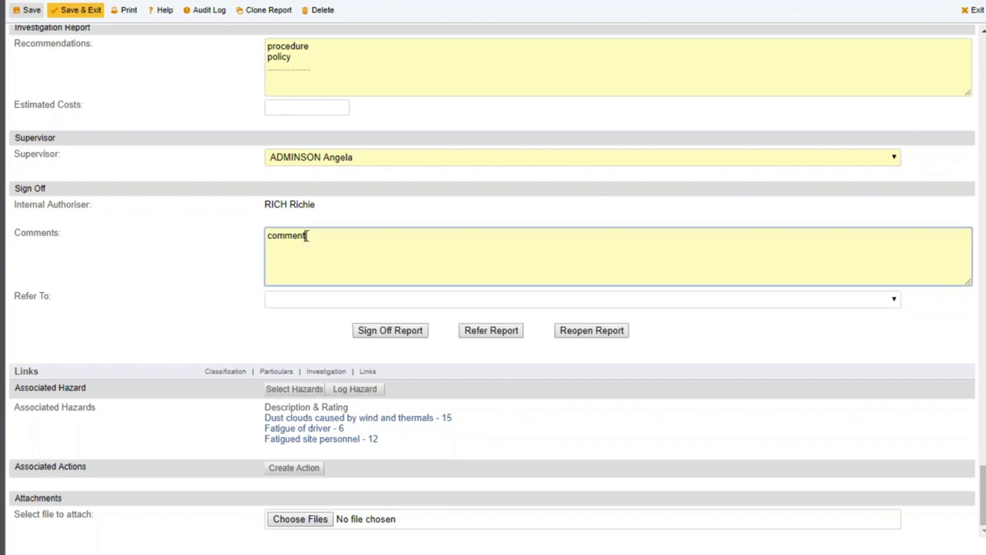
drag(310, 239, 263, 239)
drag(300, 236, 310, 236)
click(390, 332)
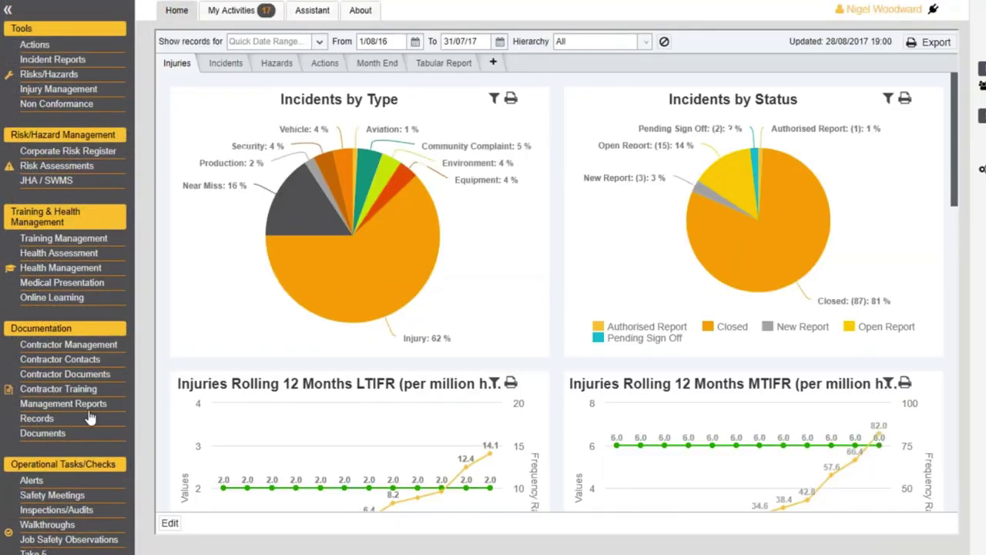
Step: Start a new rolling 12 months management report titled Global Past Three Years with Rolling 12 month as the report to run
click(89, 405)
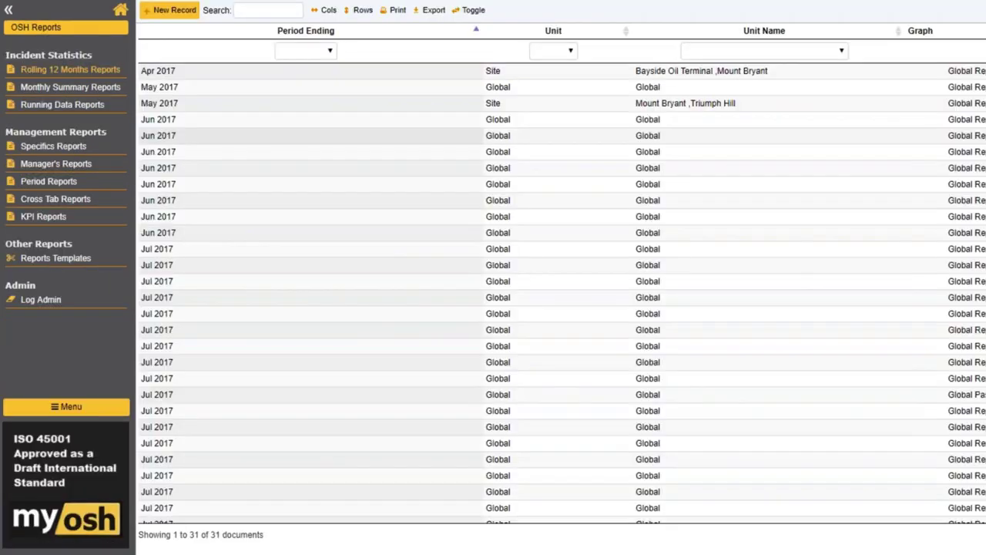
click(309, 104)
click(450, 108)
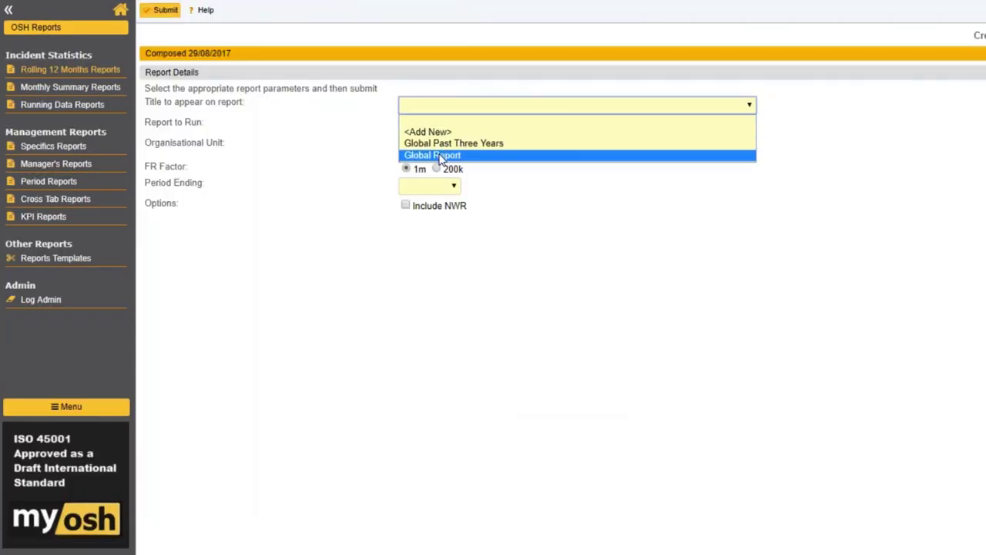
click(442, 143)
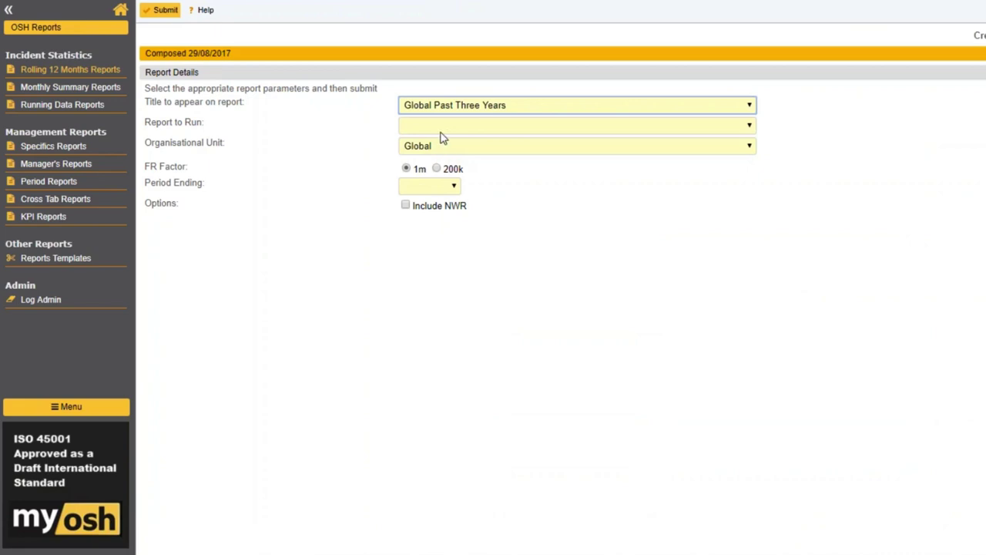
click(440, 132)
click(446, 149)
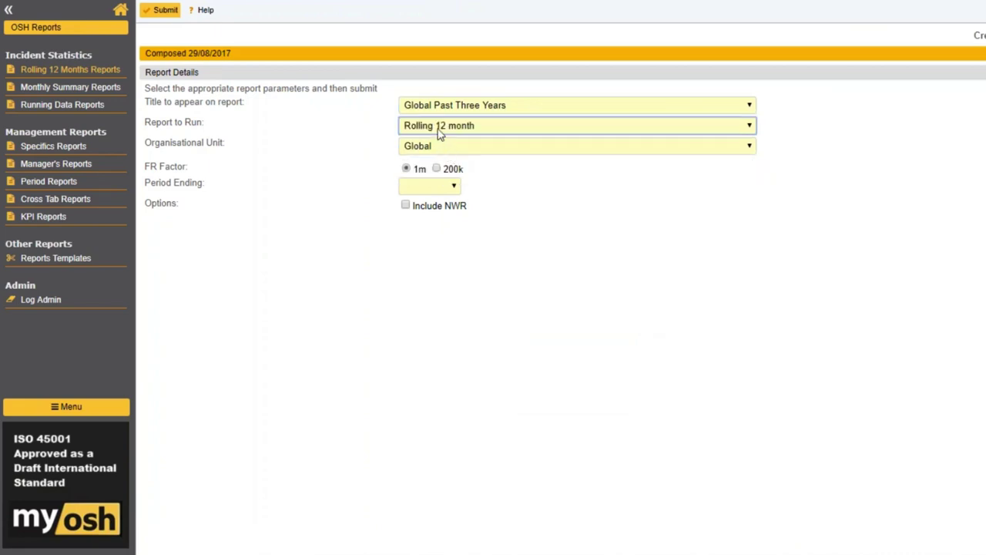
Step: Keep Global as the organisational unit, set the period ending to Jul 2017 and submit the report
click(450, 148)
click(451, 149)
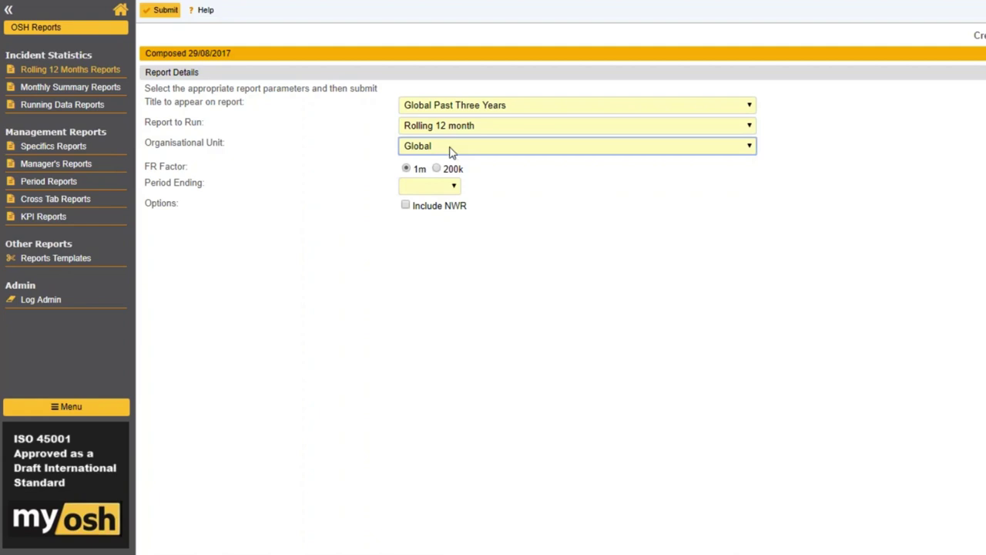
click(455, 188)
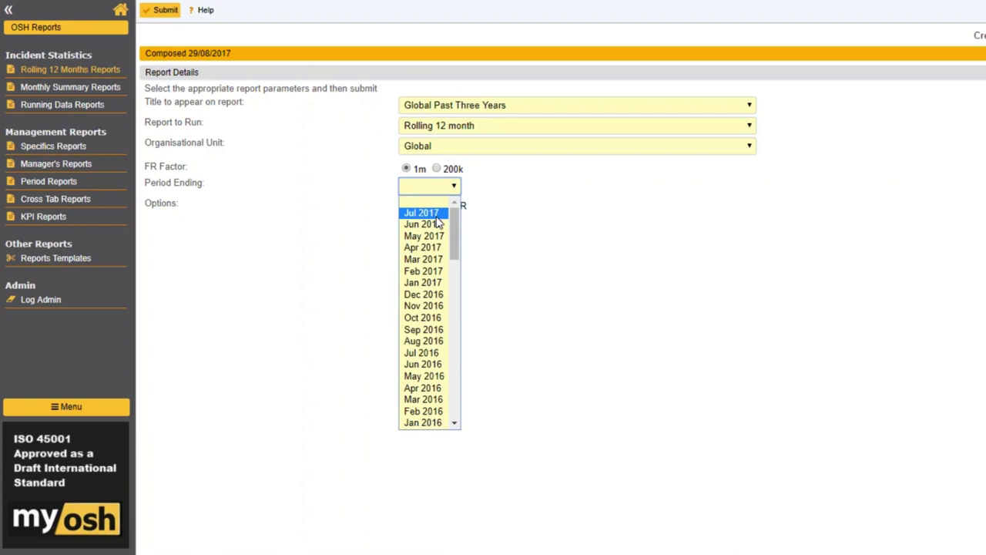
click(436, 218)
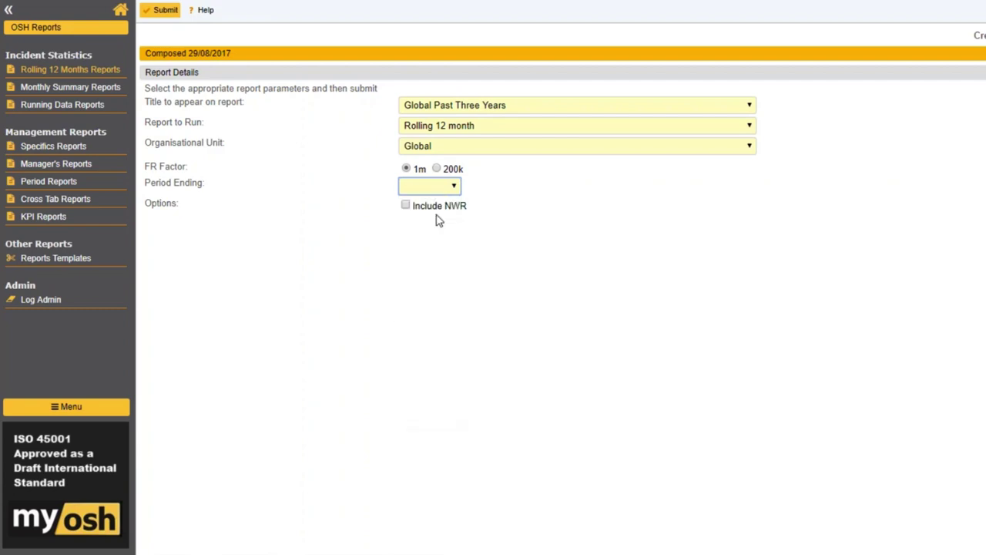
click(166, 11)
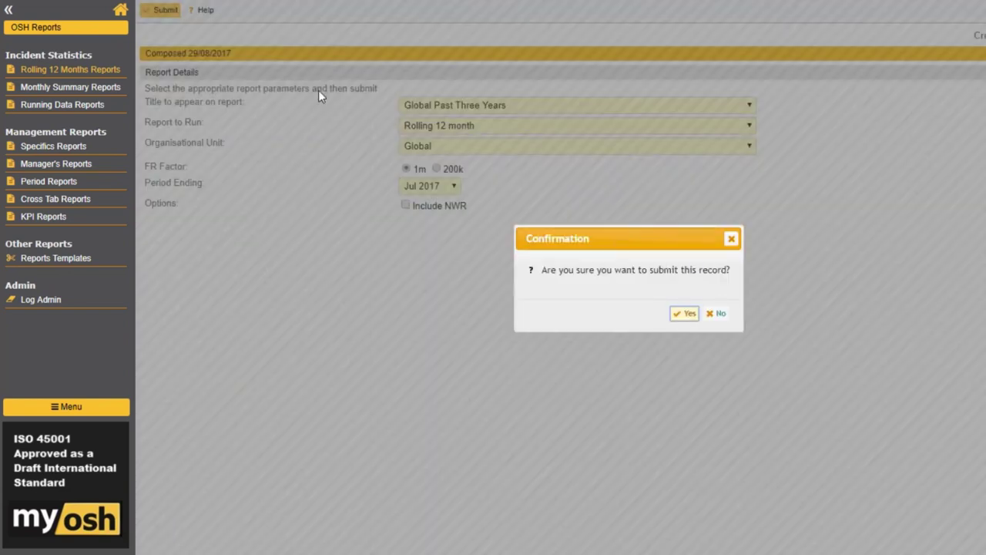
key(Return)
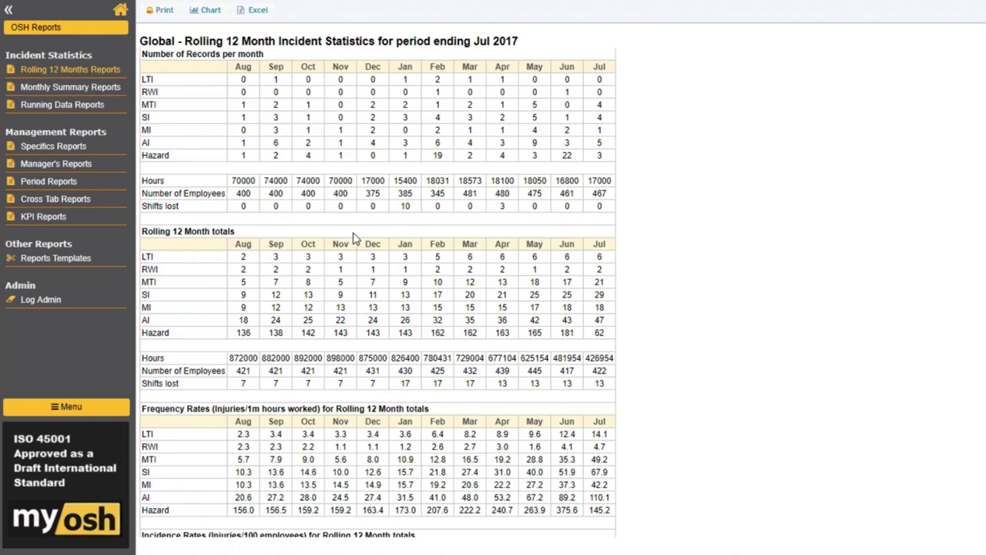
Step: Create a new hours record under Incident Reports, All Hours, with the month ending 31/08/2017
click(120, 10)
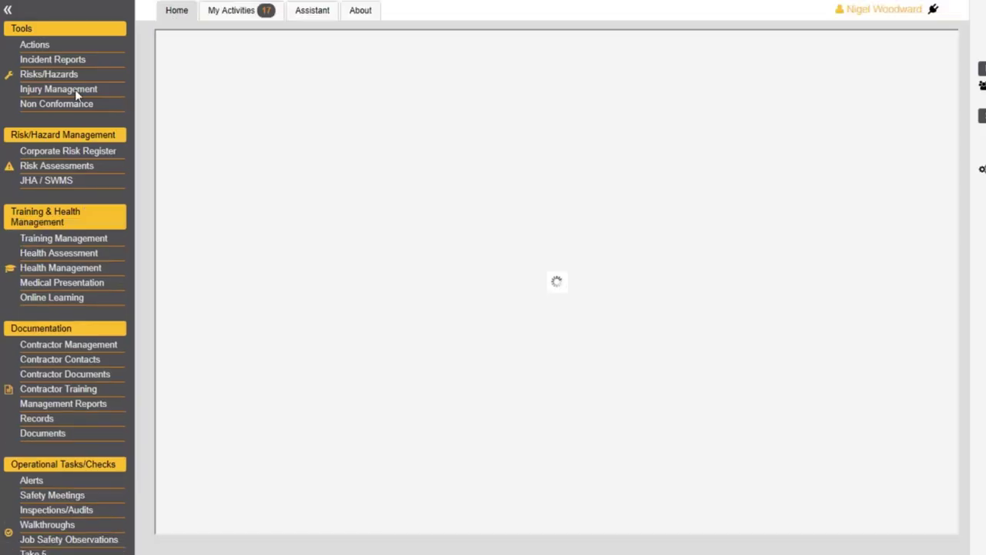
click(51, 60)
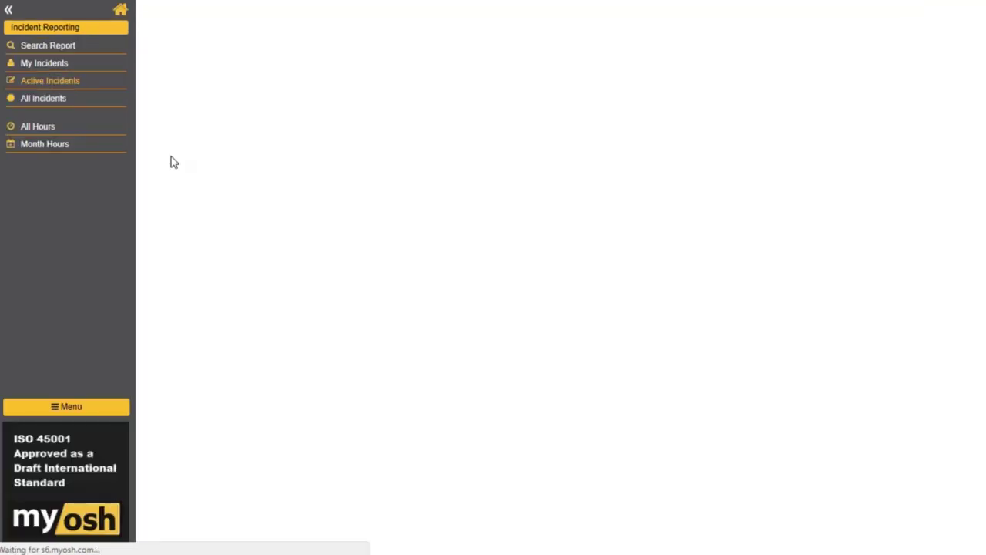
click(39, 128)
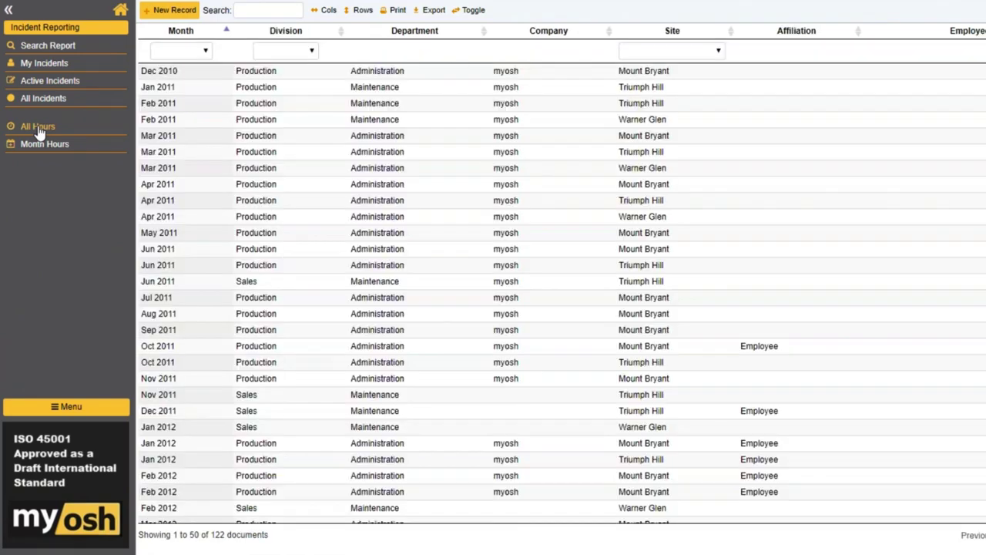
click(171, 11)
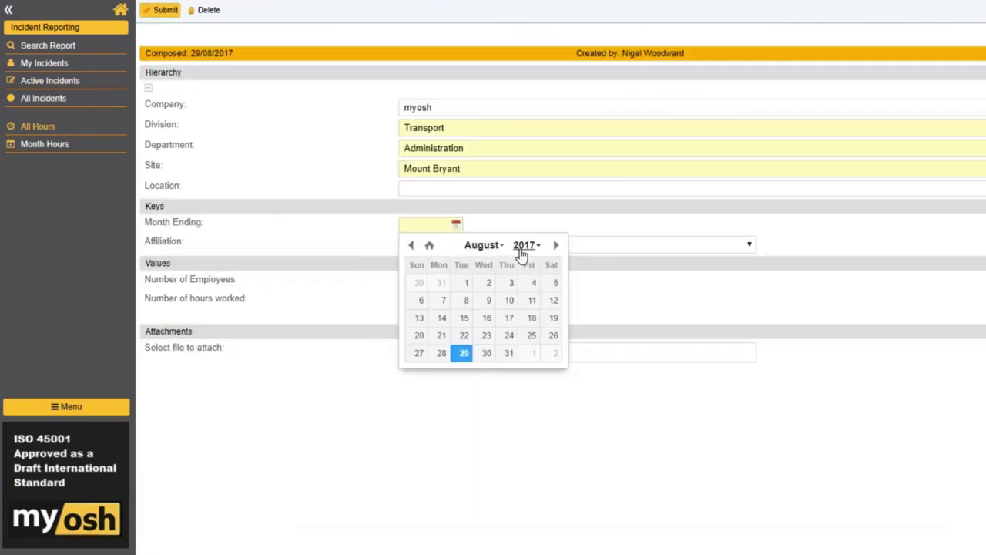
click(510, 355)
Step: Set the number of employees to 400 and the number of hours worked to 70000, and submit the hours record
click(455, 280)
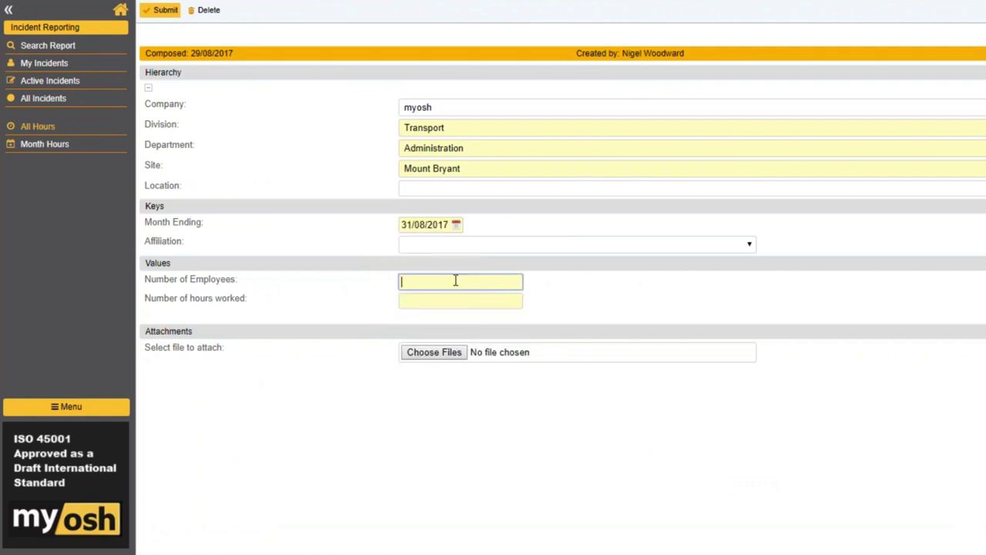
text(400)
click(453, 303)
text(70000)
click(161, 12)
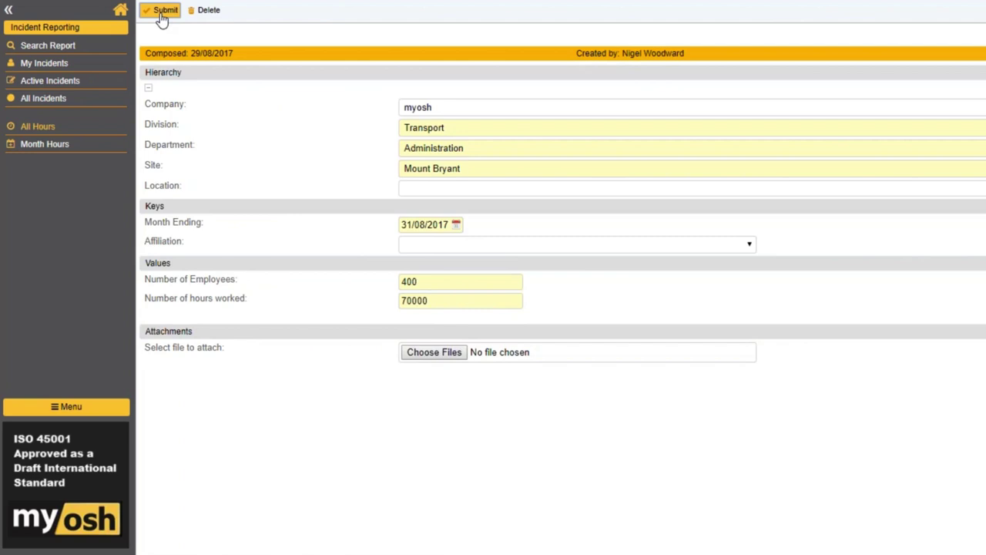
Step: Examine the Department and Site choices of the hours record without changing them
click(492, 153)
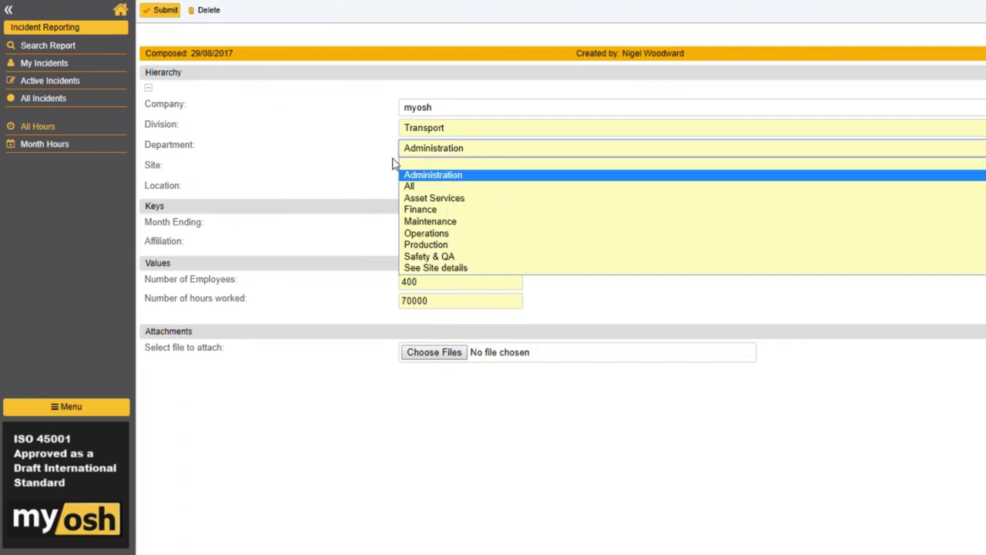
click(353, 163)
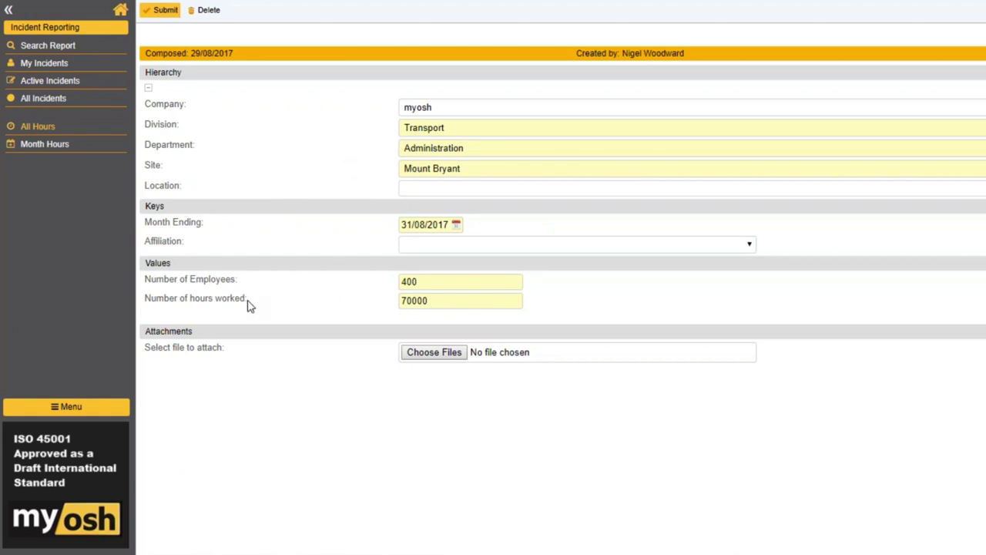
click(422, 170)
key(Down)
key(Down)
key(Escape)
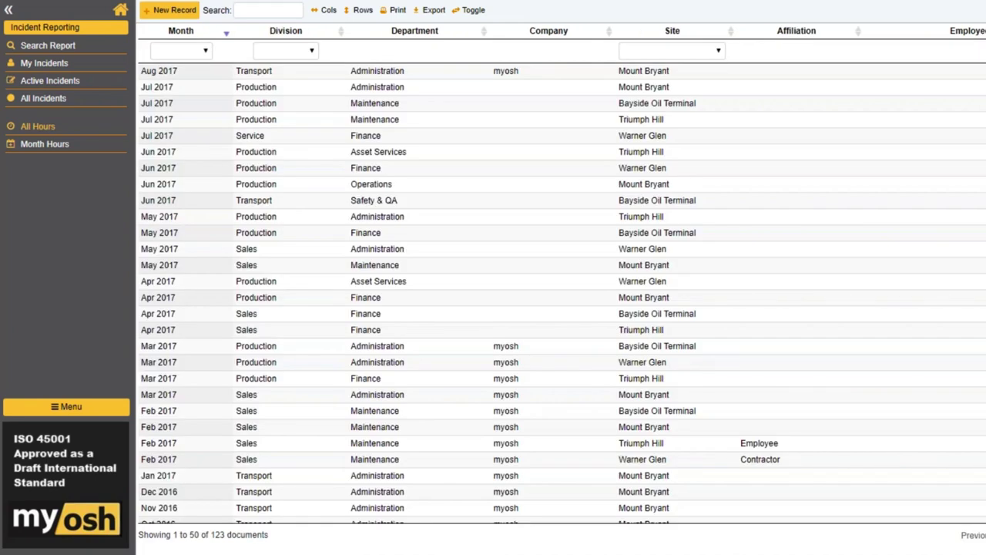
Step: Reopen Incident Reports from the home page and filter the All Hours list to the Production division and the Mount Bryant site
click(121, 13)
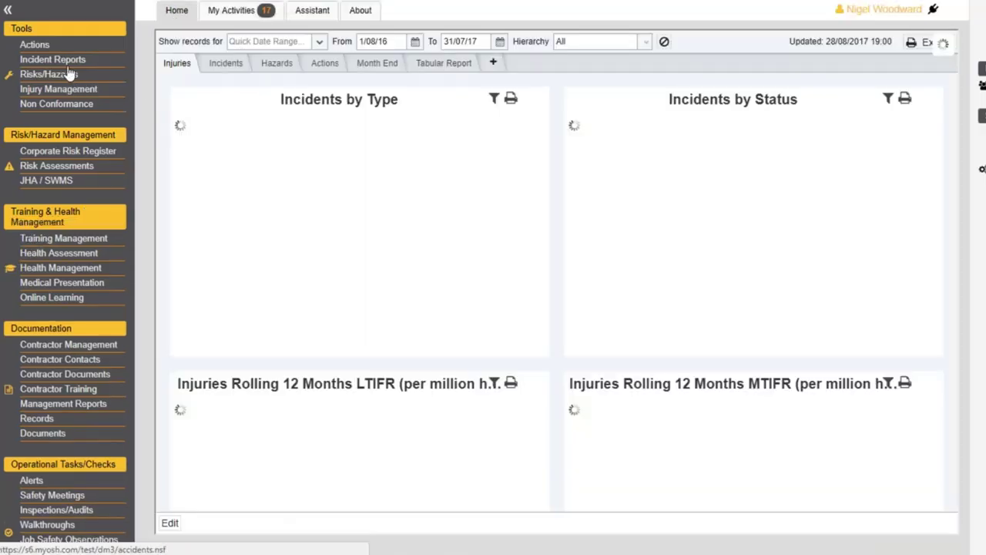
click(66, 61)
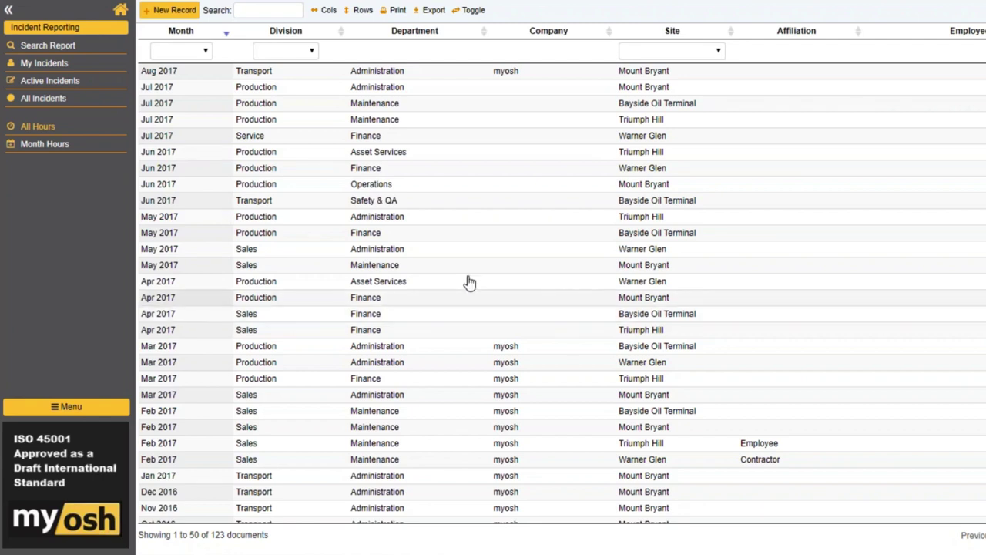
click(311, 54)
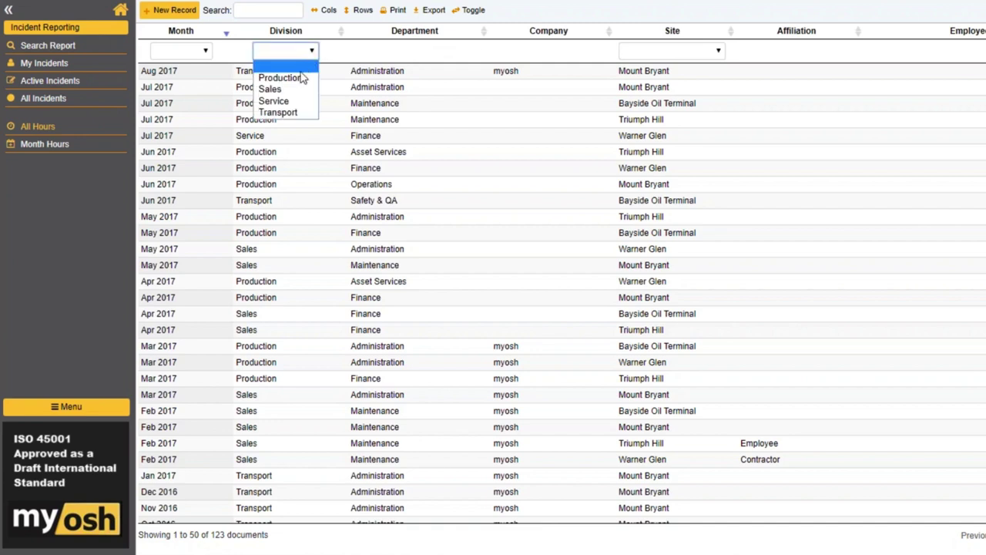
click(280, 78)
click(718, 50)
click(643, 90)
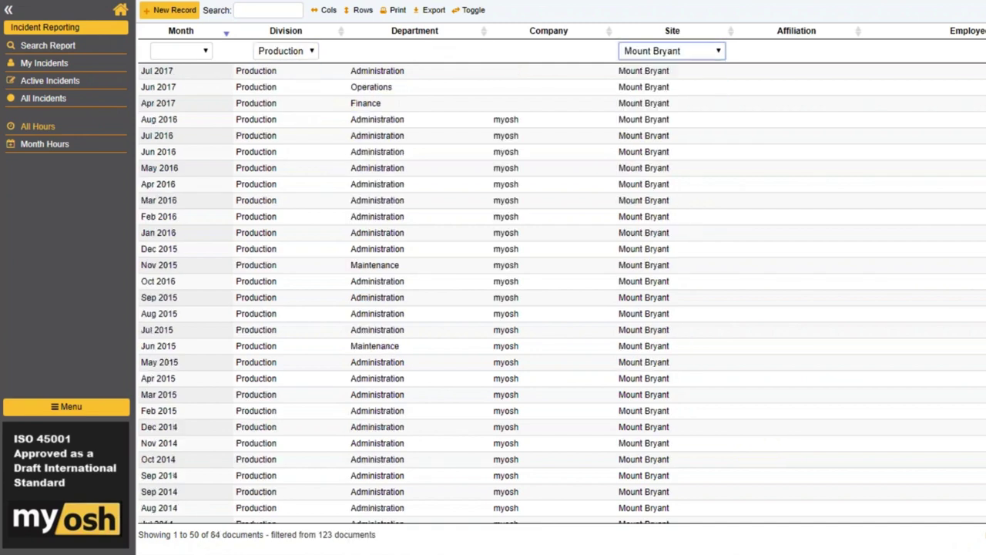
Step: Show the Active Incidents list with the Site column placed first and the Description column directly after it
drag(663, 31, 189, 39)
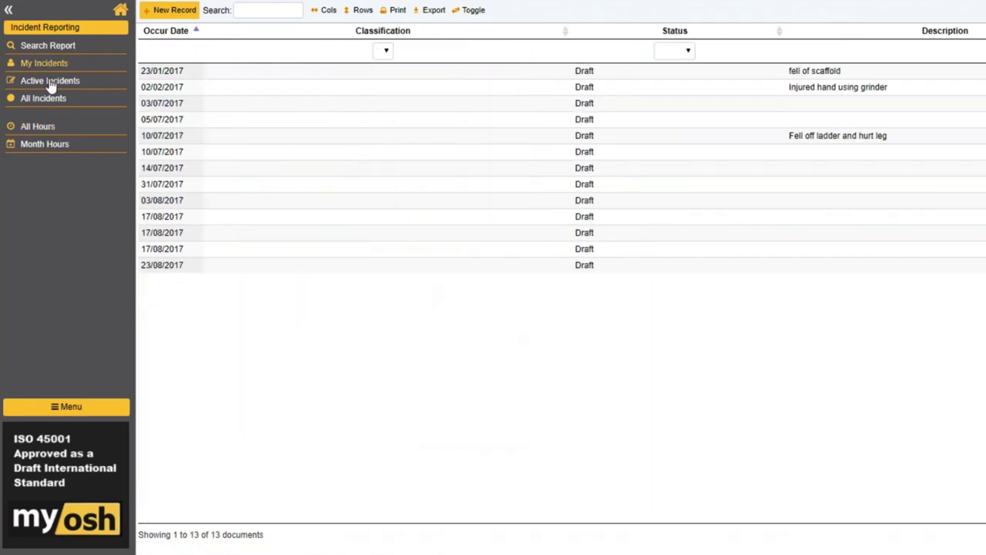
click(51, 86)
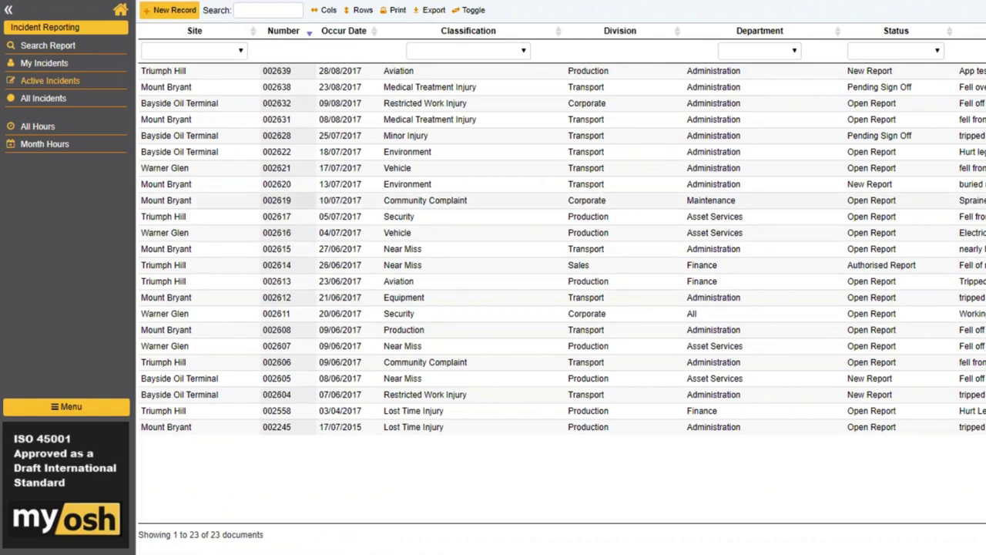
drag(969, 31, 267, 11)
Step: Search the active incidents for "doz" and clear the search text again
click(278, 10)
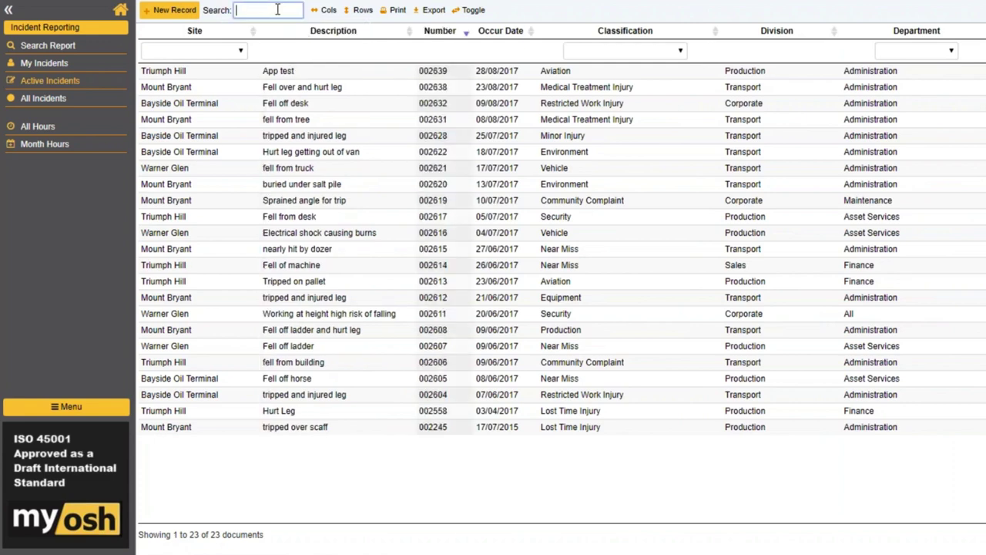
text(doz)
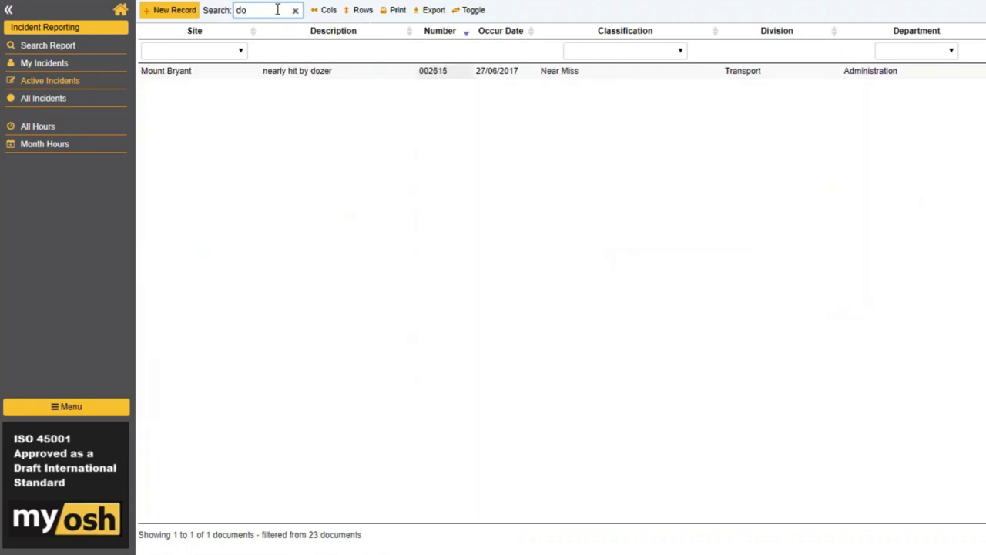
key(BackSpace)
key(BackSpace)
key(BackSpace)
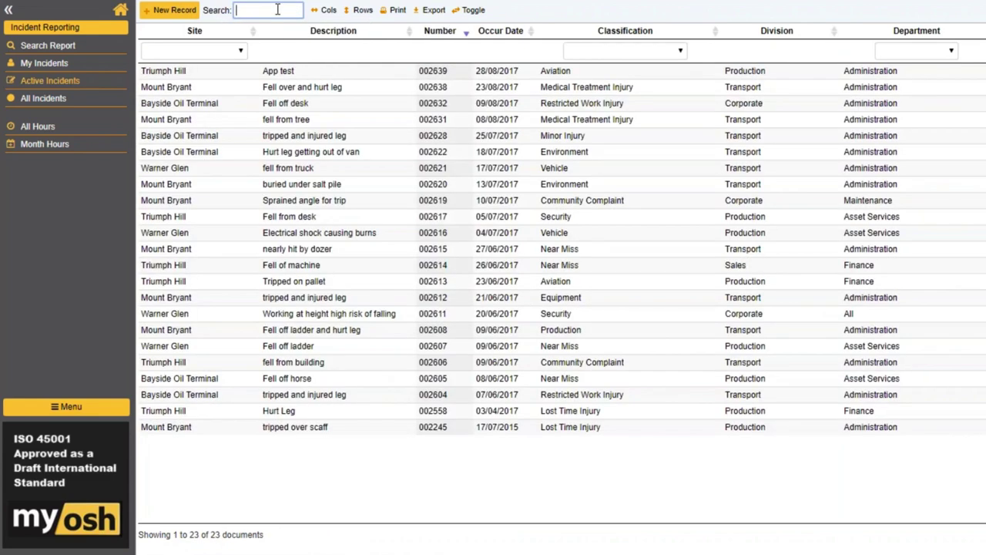
Step: Filter the active incidents by the Medical Treatment Injury classification and view the available export formats without exporting
click(669, 51)
click(618, 136)
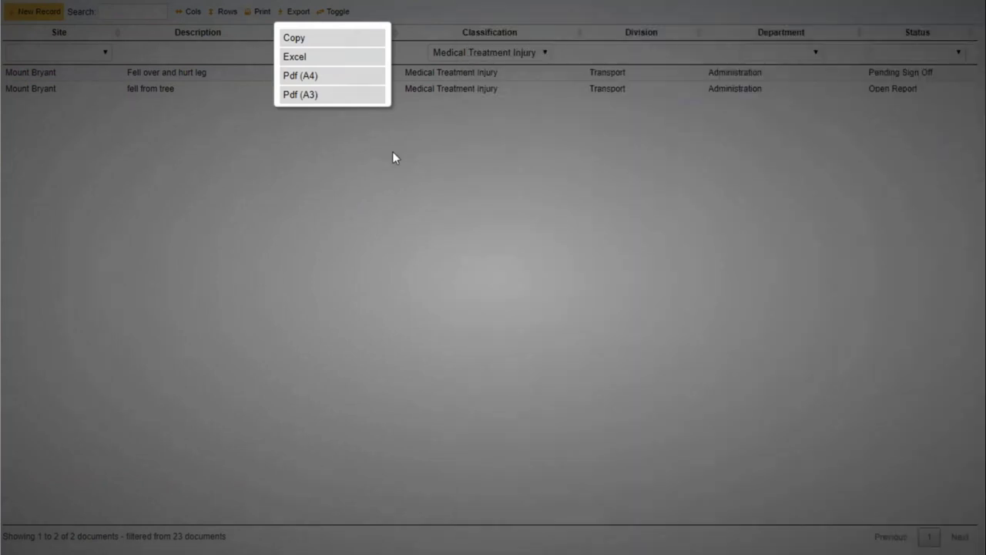
click(392, 157)
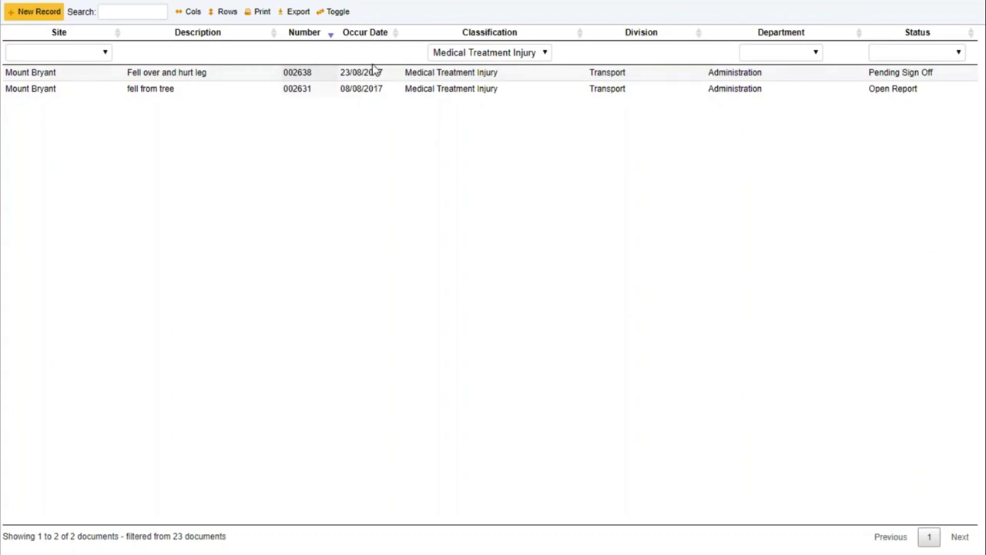
Step: Toggle the Active Incidents list and clear its Classification filter
click(337, 14)
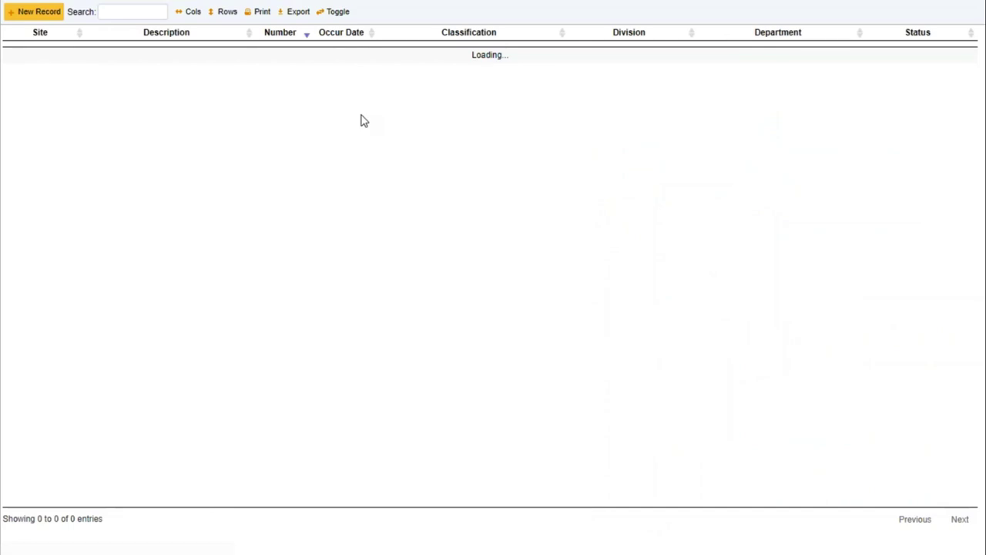
click(487, 52)
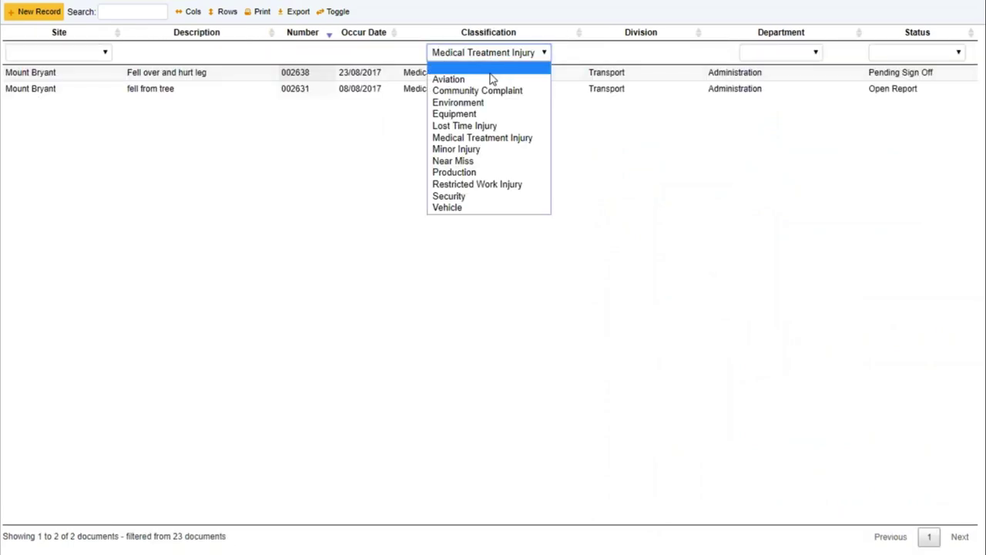
click(489, 70)
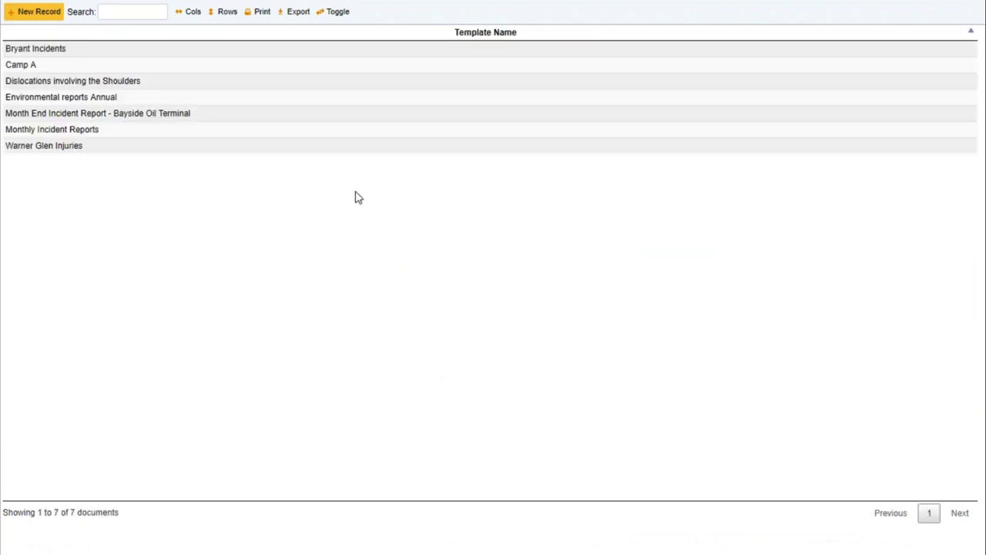
Step: Create a new incident search report with the period set to Year, keeping Date Reported as the date criterion
click(42, 16)
click(445, 116)
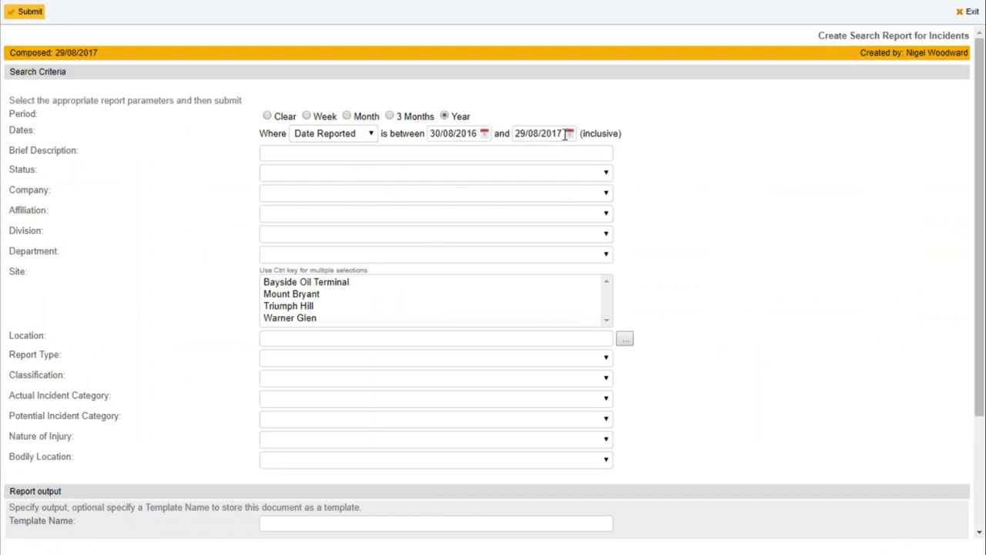
click(373, 135)
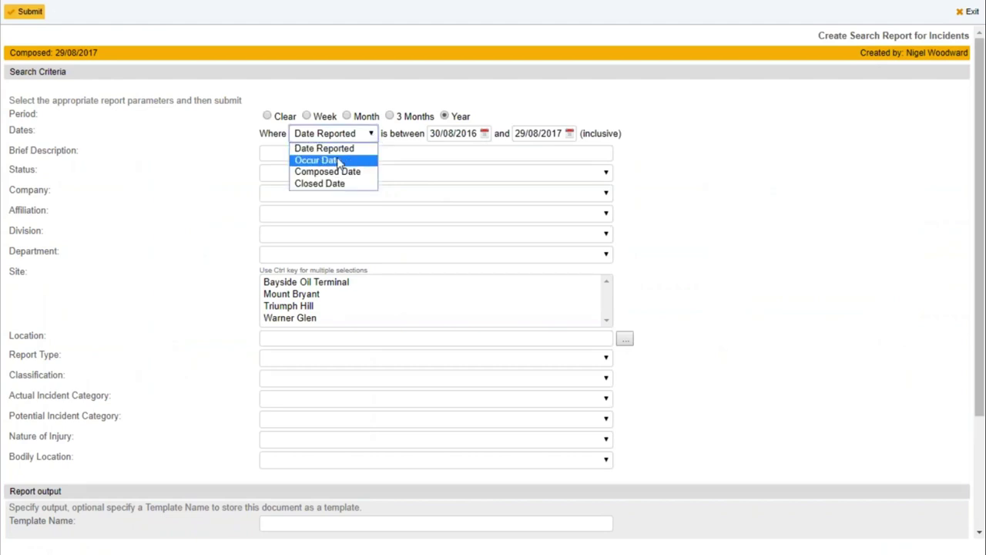
click(152, 165)
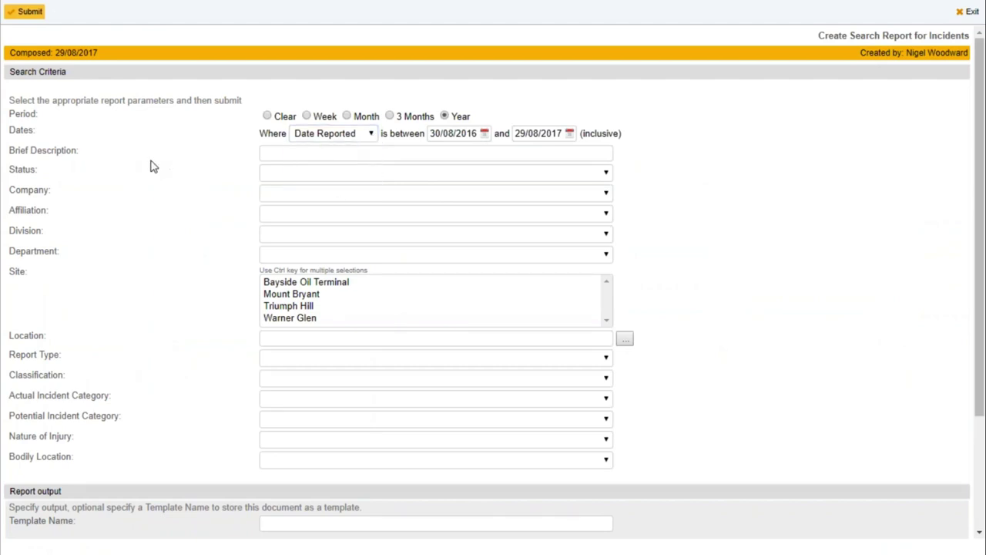
Step: Set the search criteria to status Closed, affiliation Employee and site Mount Bryant
click(269, 173)
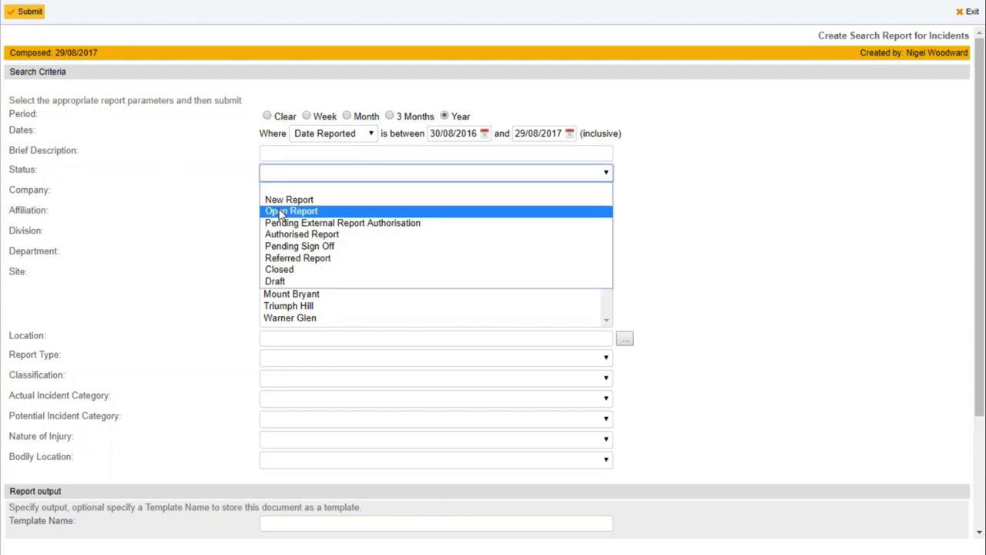
click(281, 213)
click(286, 180)
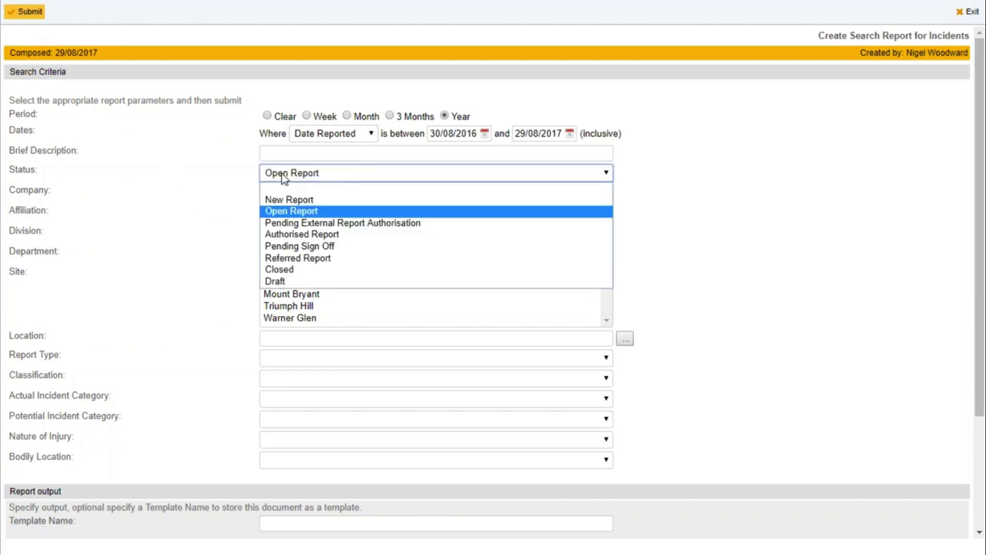
click(277, 269)
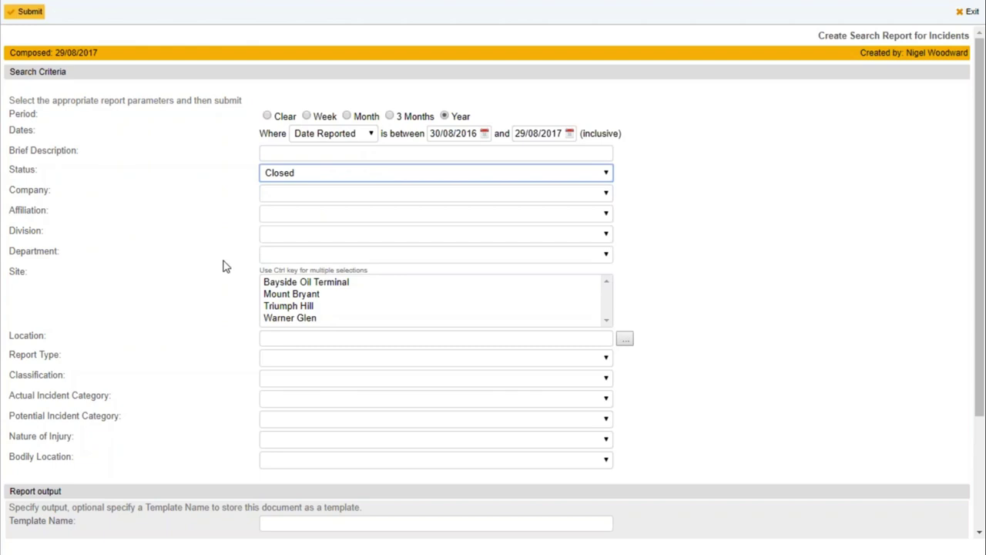
click(281, 214)
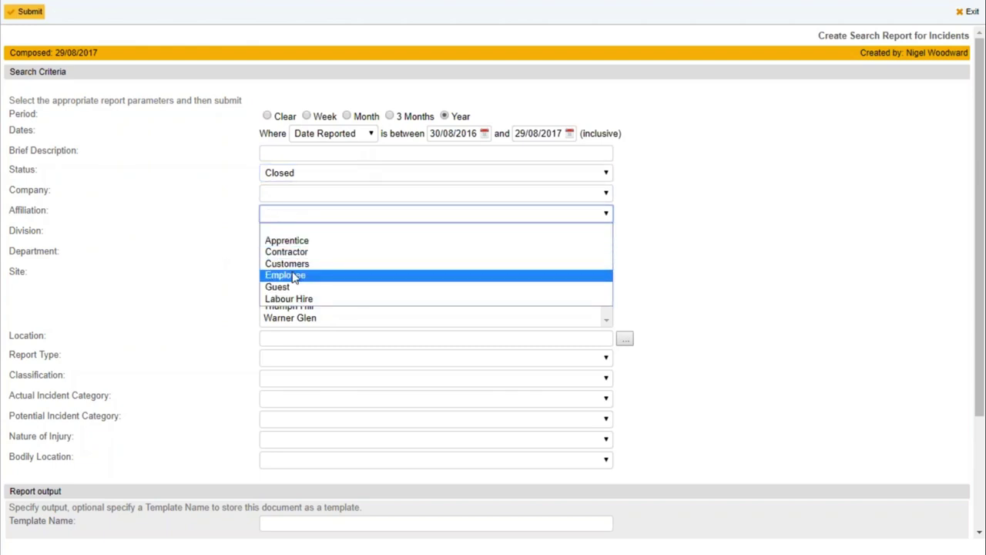
click(293, 277)
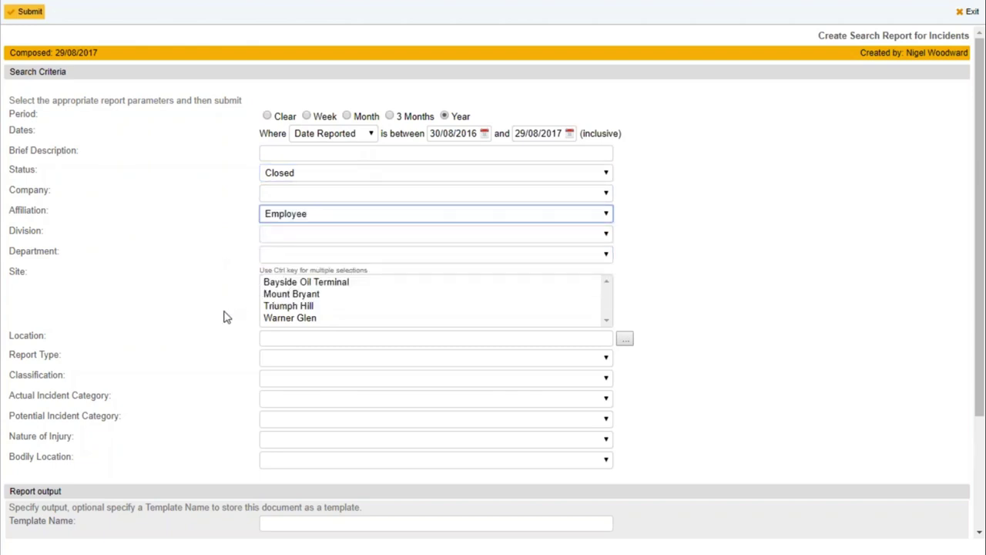
click(280, 295)
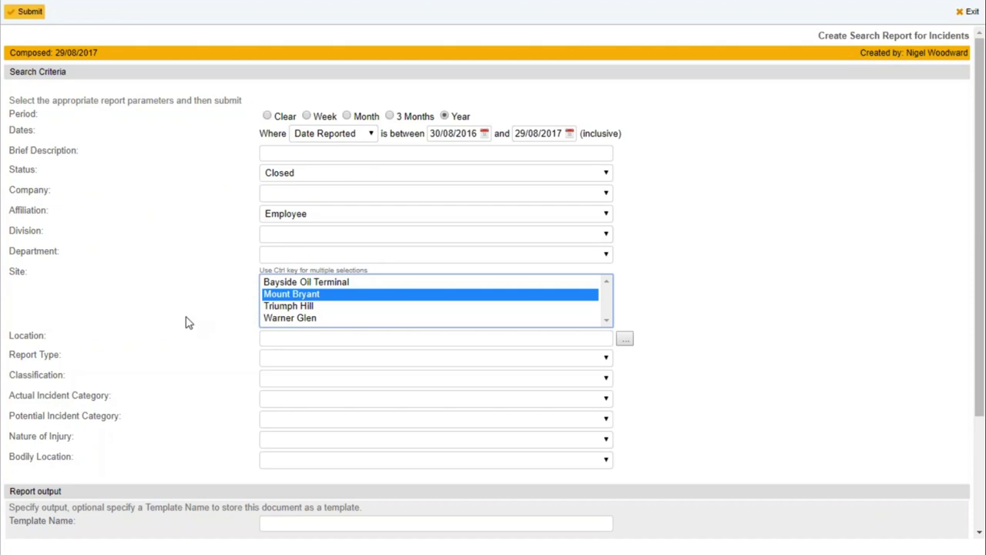
Step: Set the report type to Injury and the nature of injury to 04 Sprains and strains of joints and adjacent muscles
scroll(189, 322, down, 1)
scroll(188, 322, down, 3)
click(278, 216)
click(275, 254)
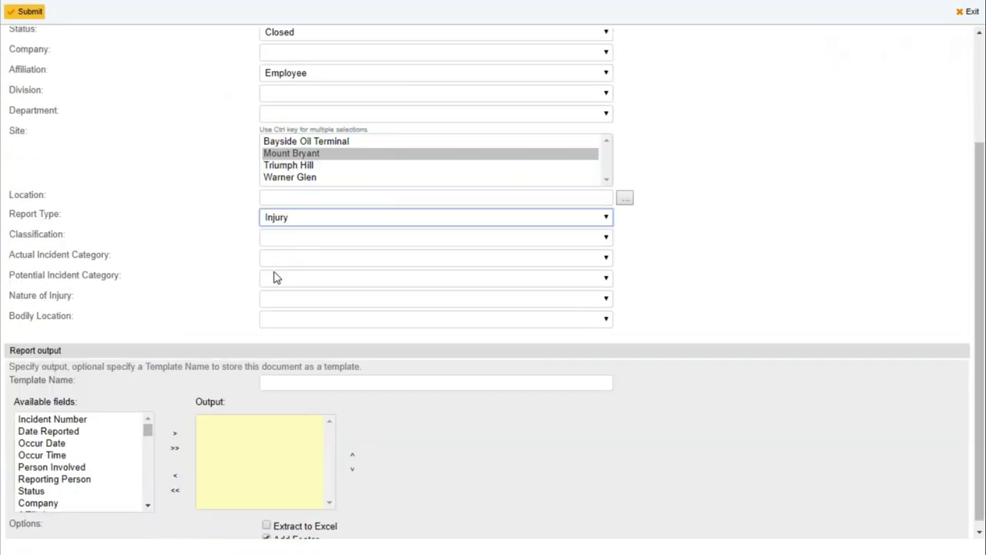
click(282, 301)
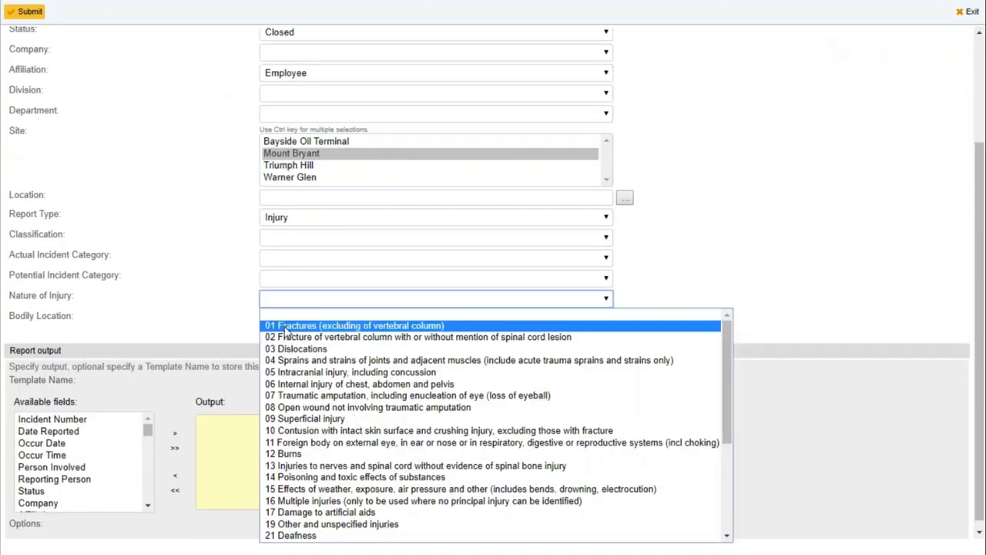
click(293, 359)
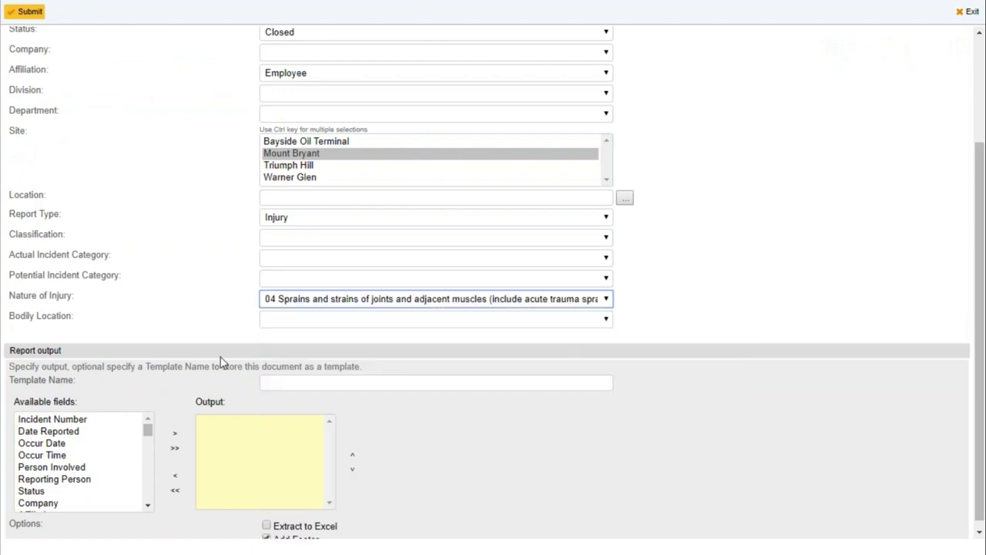
Step: Examine the Report output section, including the full list of available fields and the output list
scroll(193, 300, down, 1)
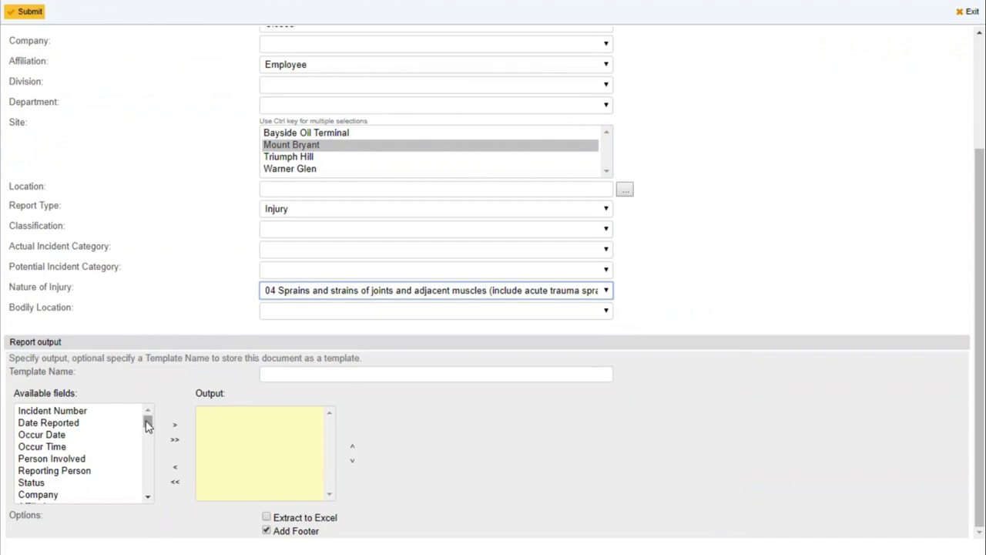
drag(10, 342, 78, 348)
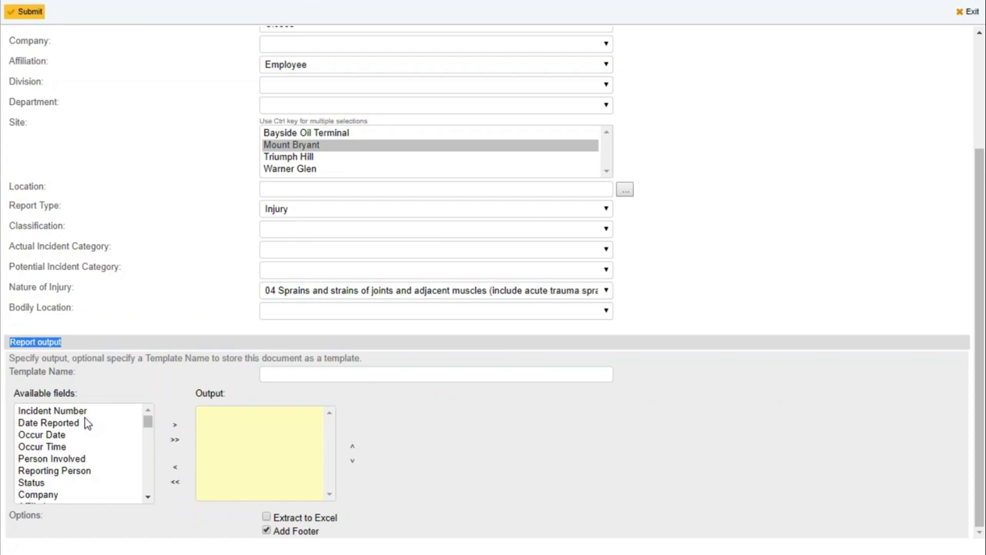
drag(78, 393, 12, 396)
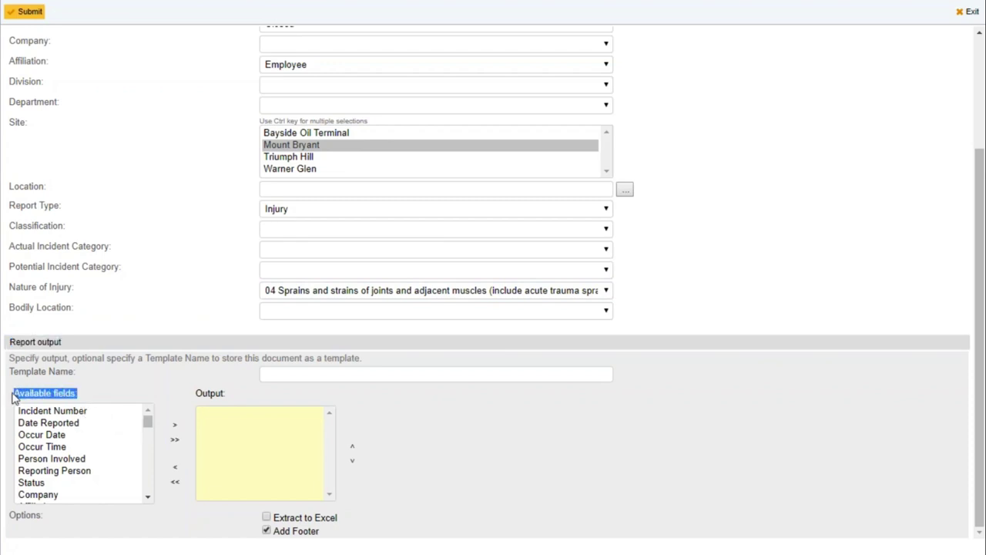
drag(147, 423, 142, 472)
scroll(144, 474, up, 15)
drag(225, 393, 194, 396)
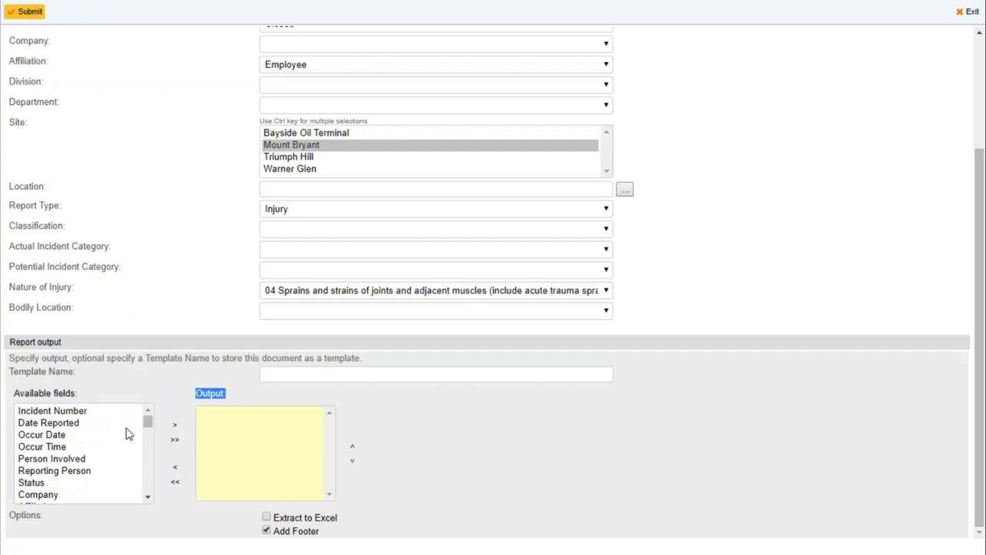
Step: Add Incident Number, Occur Date, Brief Description, Nature Of Injury and Bodily Location to the report output
double_click(68, 413)
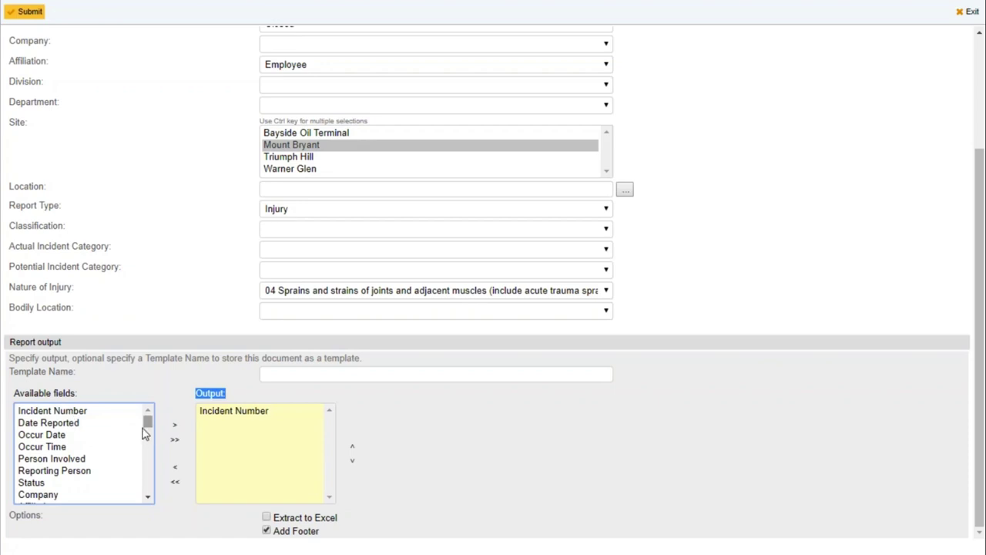
double_click(48, 436)
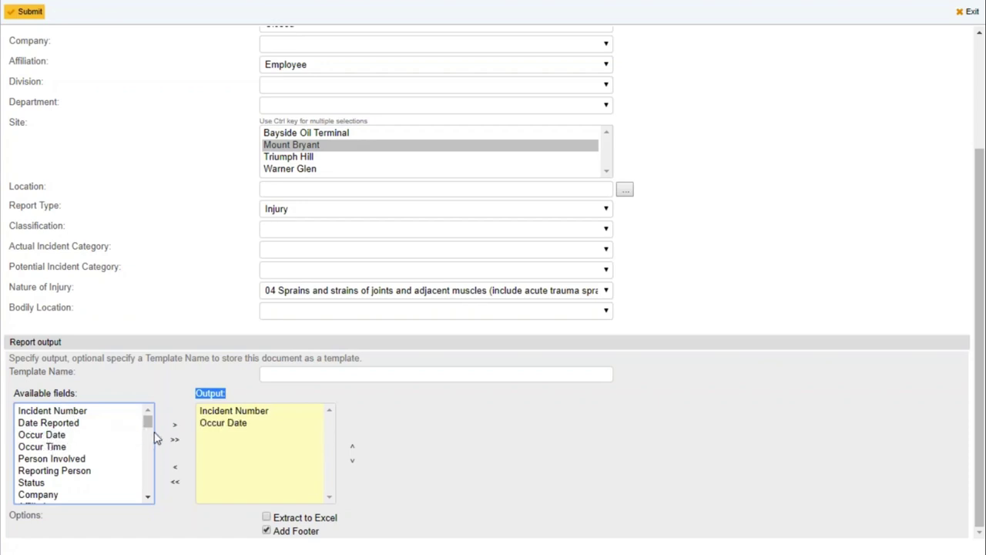
scroll(150, 490, down, 3)
double_click(69, 455)
scroll(152, 501, down, 6)
double_click(51, 447)
double_click(75, 460)
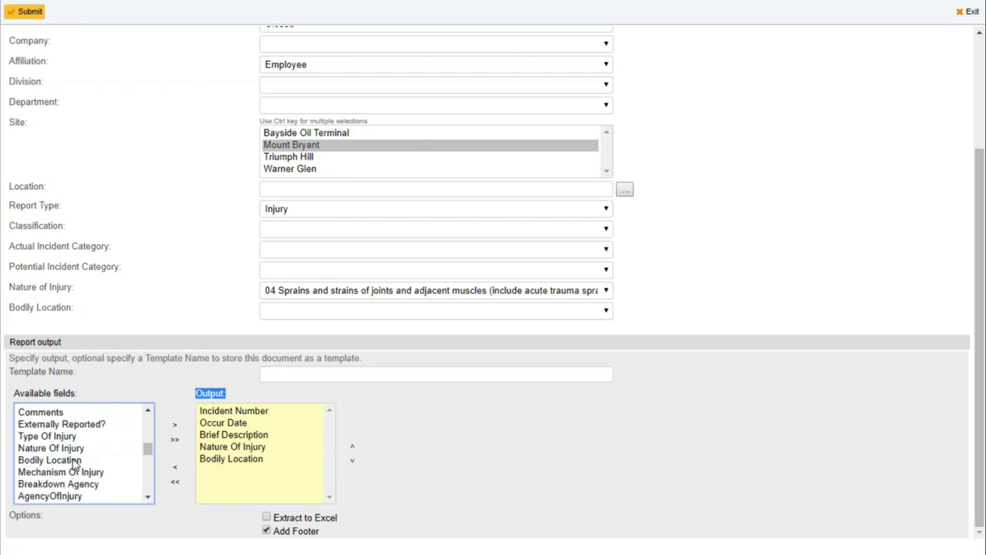
Step: Add Mechanism Of Injury, Associated Hazards and Closed Actions to the report output
double_click(80, 472)
scroll(149, 501, down, 8)
scroll(149, 500, down, 1)
double_click(81, 463)
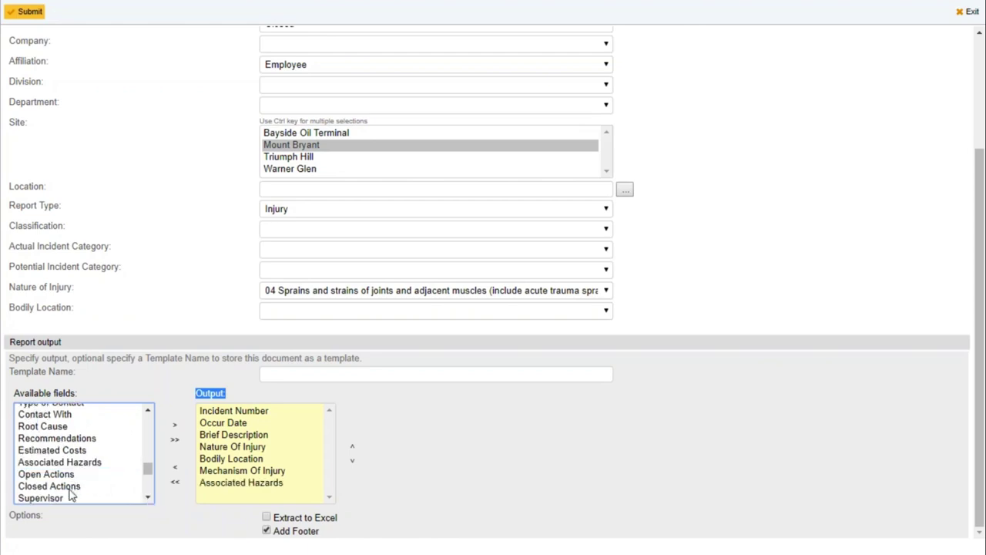
double_click(69, 486)
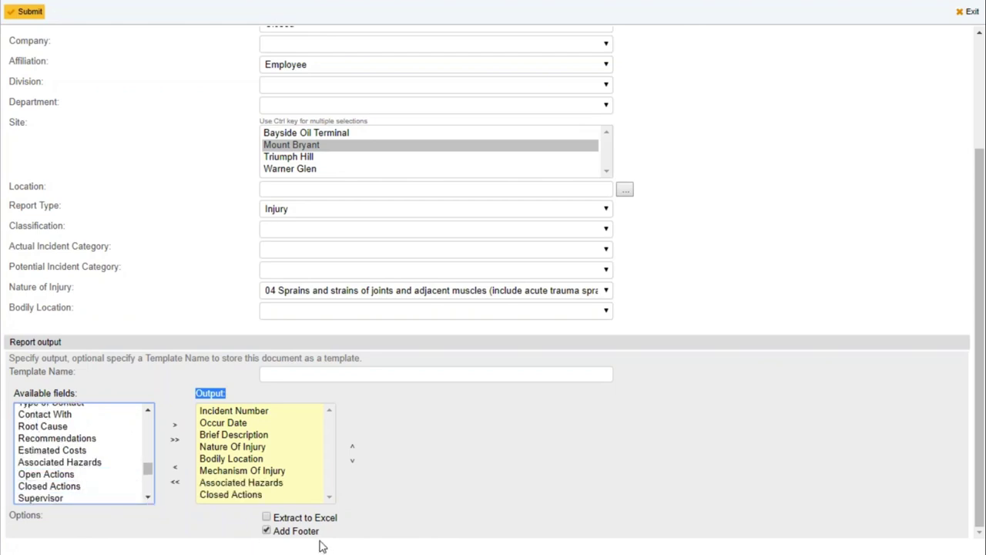
Step: Move Incident Number to the end of the report output order, below Closed Actions
drag(339, 521, 277, 523)
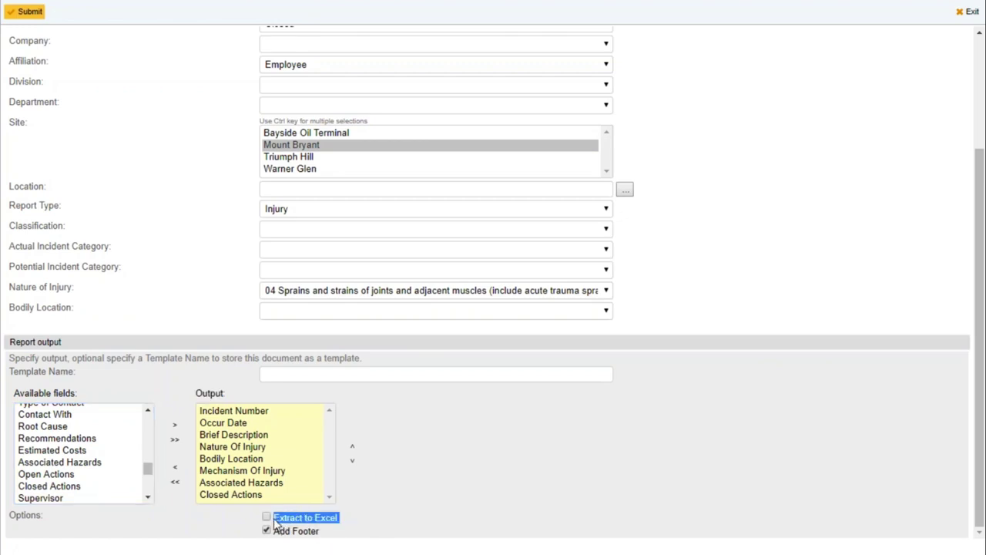
click(260, 521)
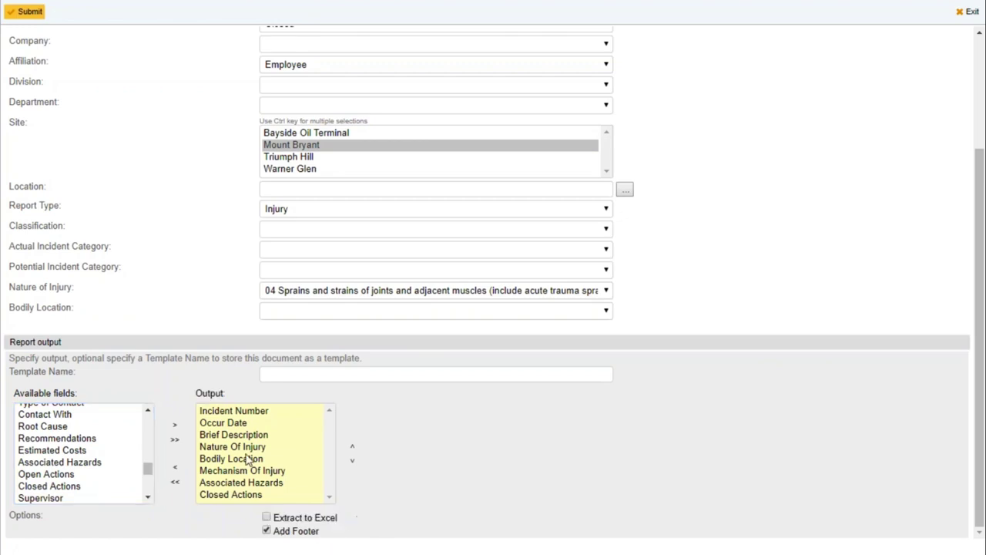
click(235, 411)
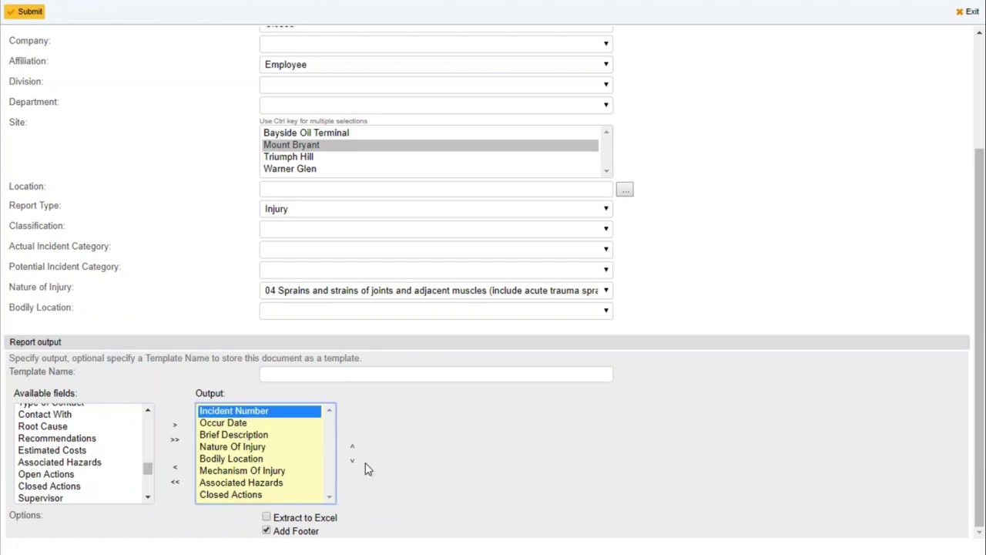
click(352, 462)
click(351, 462)
click(351, 462)
click(351, 462)
click(352, 462)
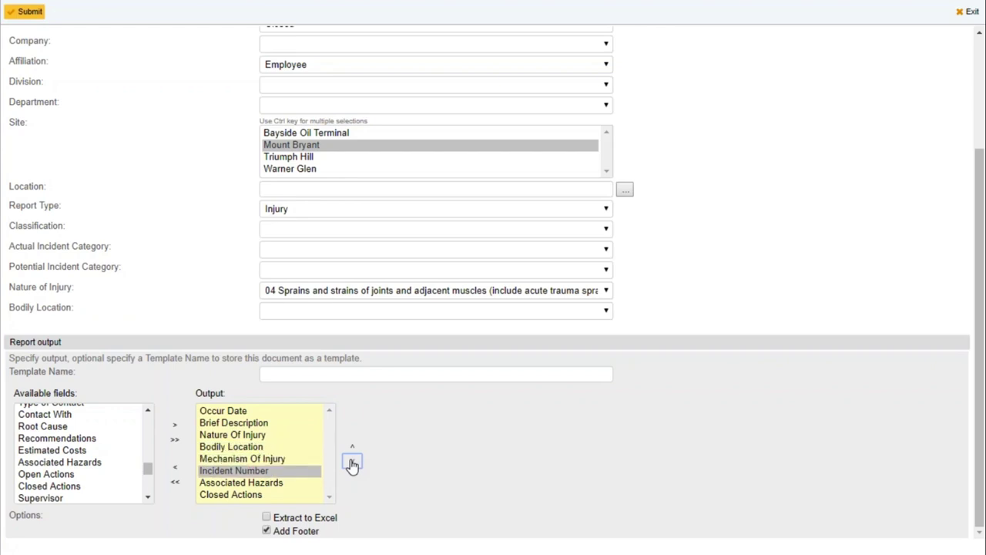
click(351, 462)
click(351, 462)
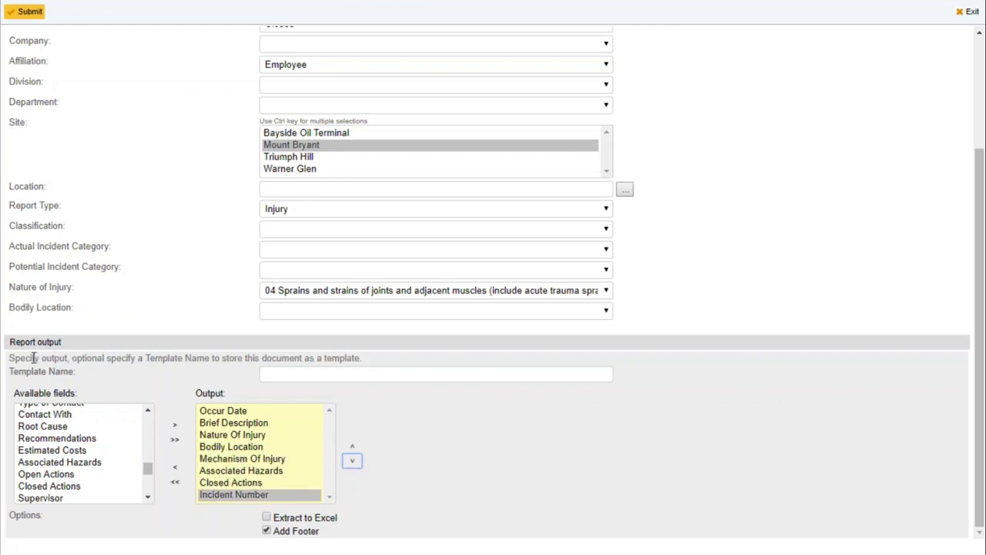
drag(30, 358, 239, 358)
click(273, 374)
text(ljhagsdjfkha)
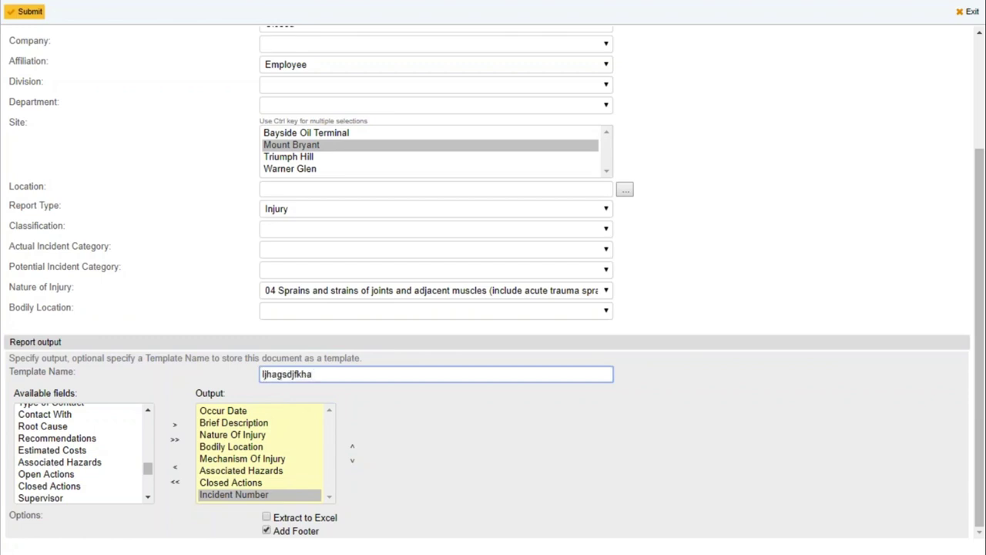
key(BackSpace)
key(BackSpace)
key(BackSpace)
key(BackSpace)
key(BackSpace)
key(BackSpace)
key(BackSpace)
drag(285, 377, 250, 374)
key(BackSpace)
Step: Generate the search report, check its Incident Number column and close the report
click(34, 15)
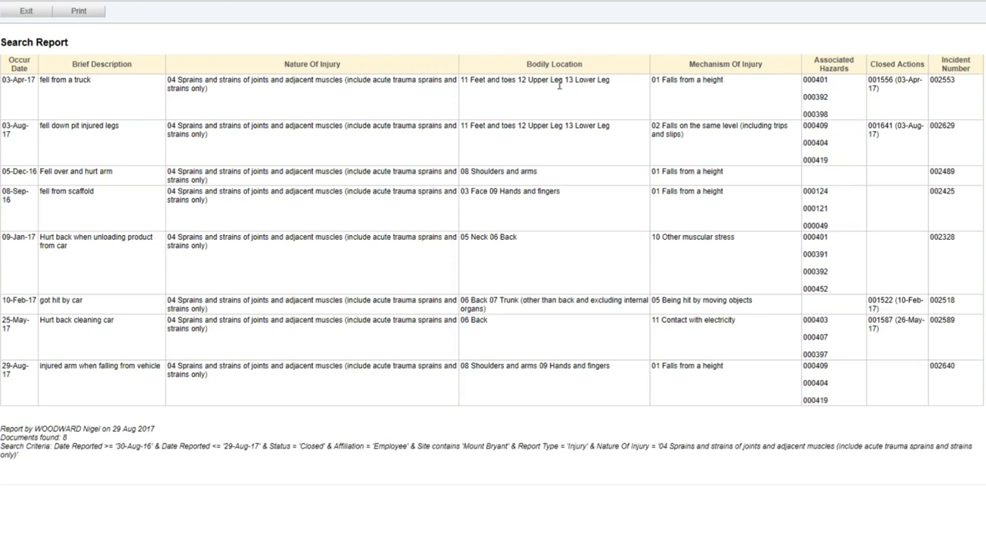
drag(960, 62, 824, 65)
click(964, 67)
click(946, 132)
click(27, 14)
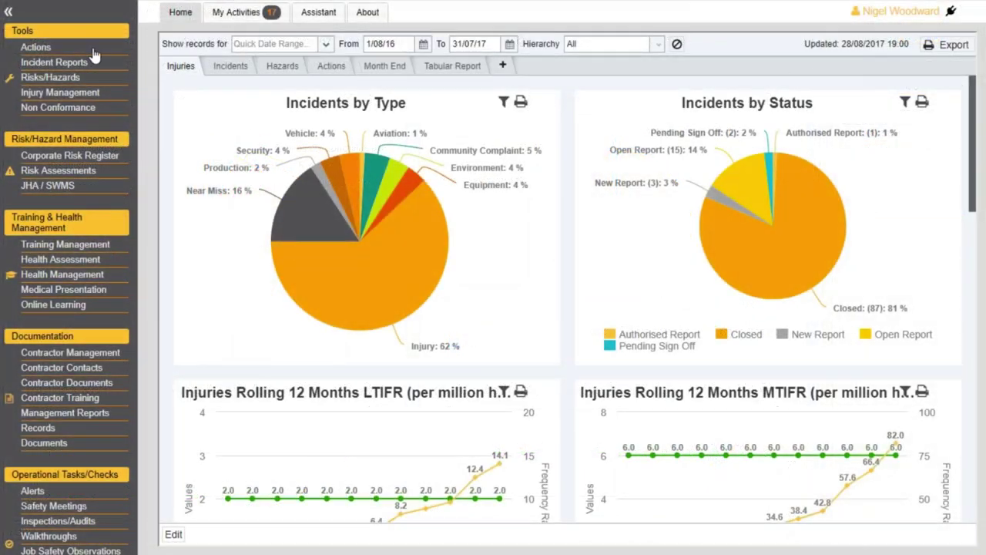
Step: Open the saved Month End Incident Report - Bayside Oil Terminal template from the incident search reports
click(77, 62)
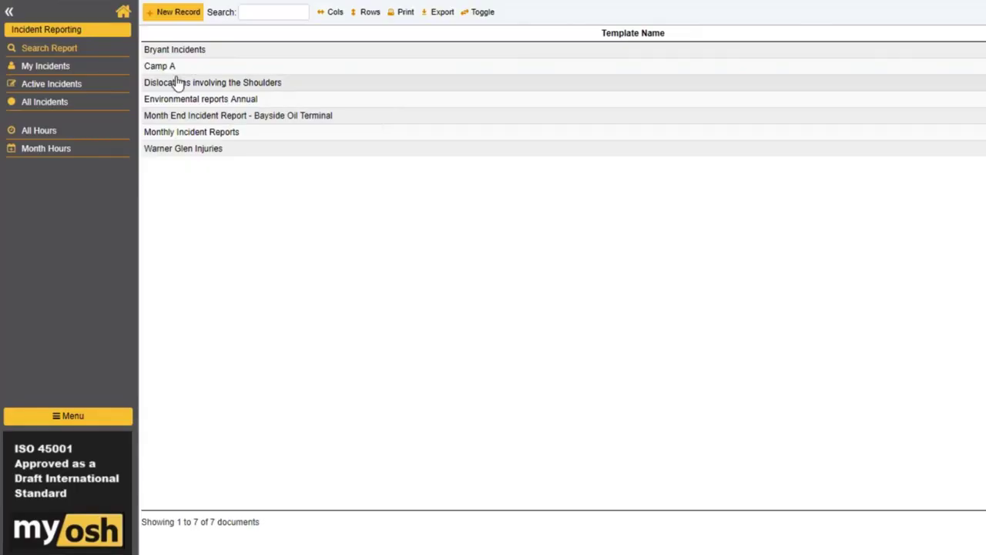
click(379, 117)
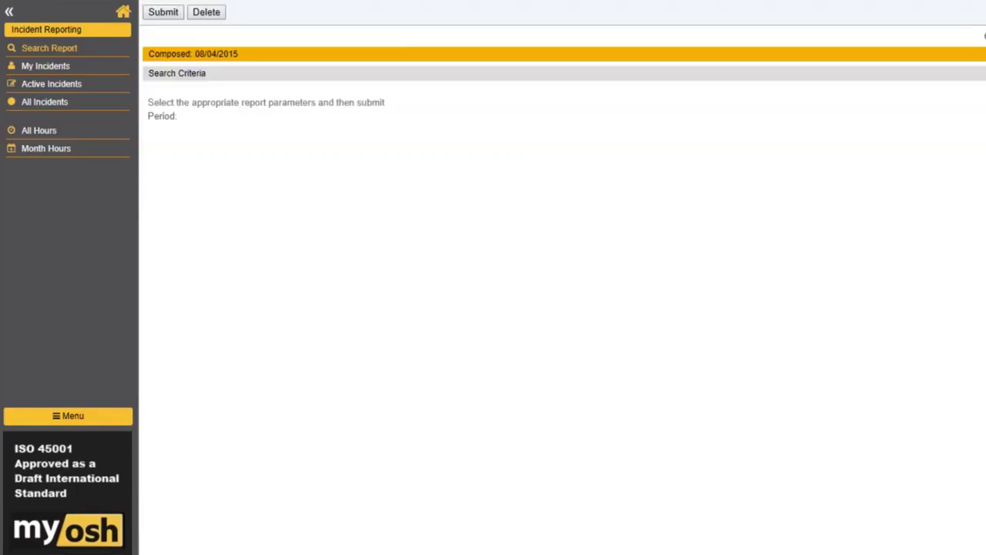
Step: Open the Bayside Oil Terminal "tripped and injured leg" report from the active incidents and review its incident details
click(83, 84)
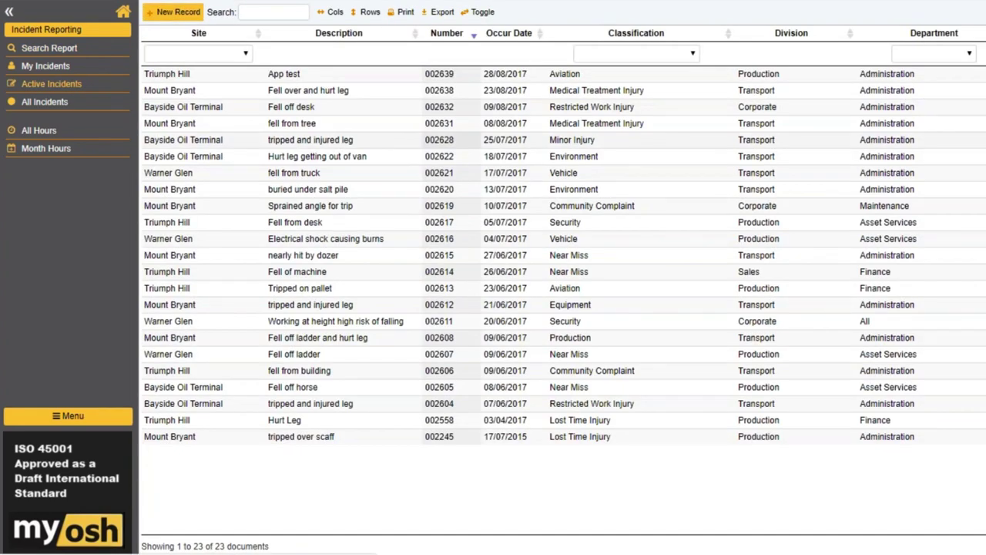
click(439, 104)
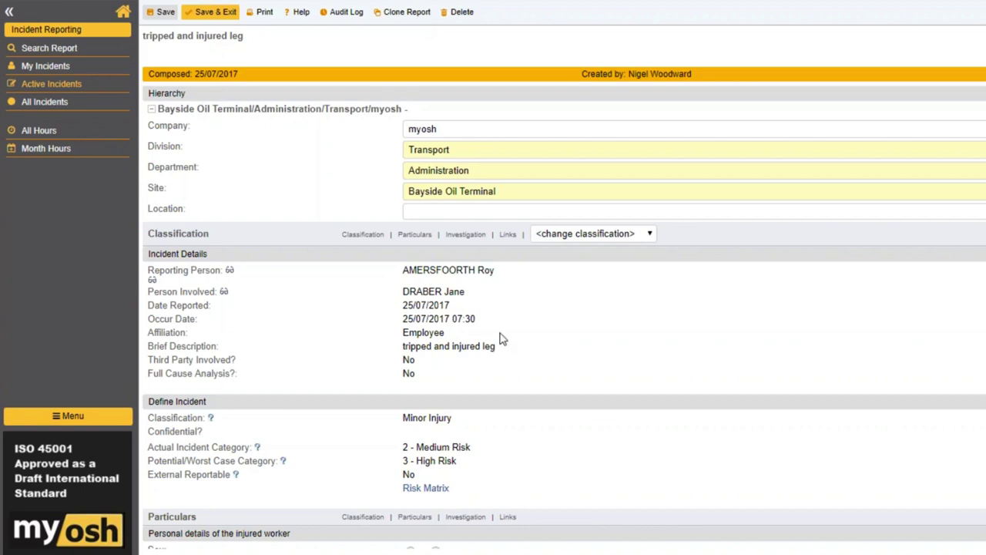
scroll(502, 339, down, 1)
scroll(503, 339, down, 2)
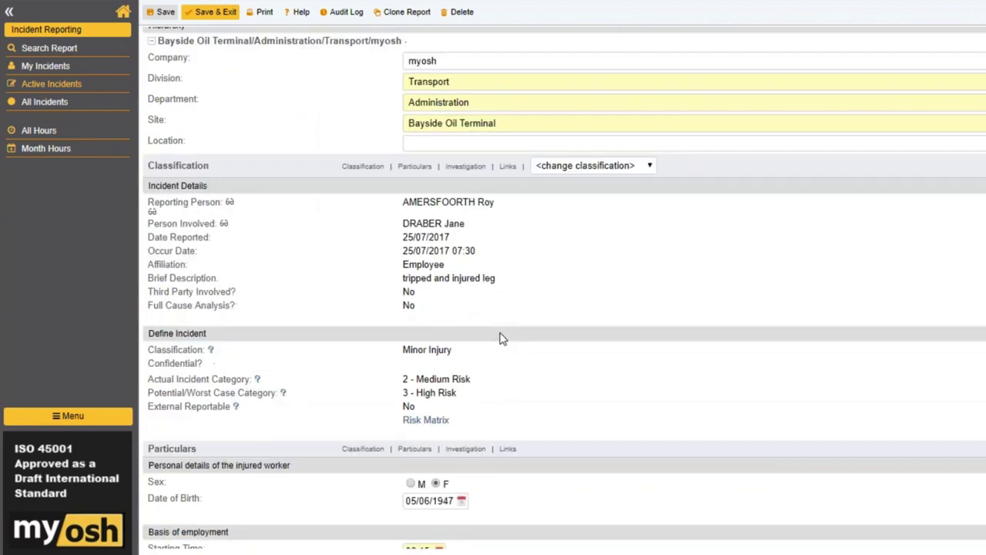
scroll(499, 339, up, 2)
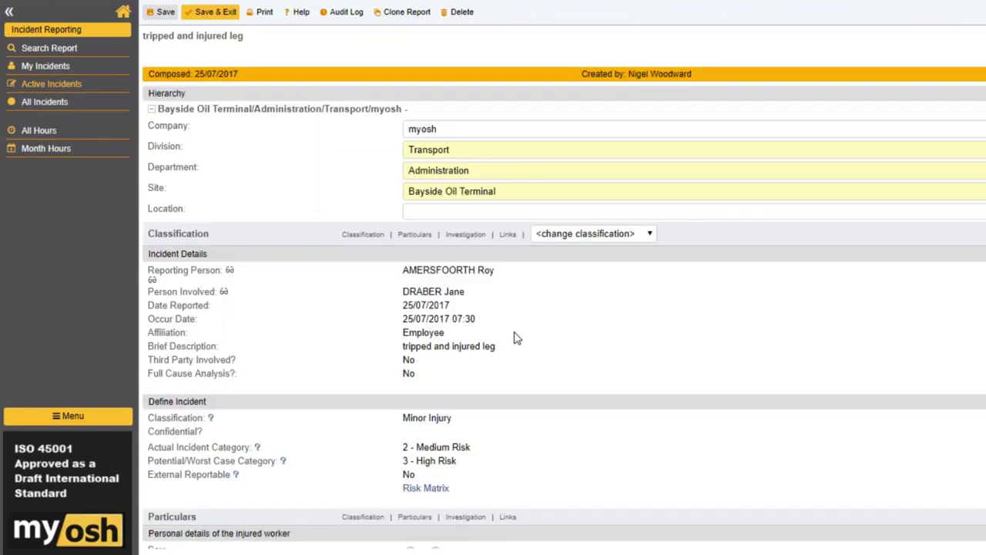